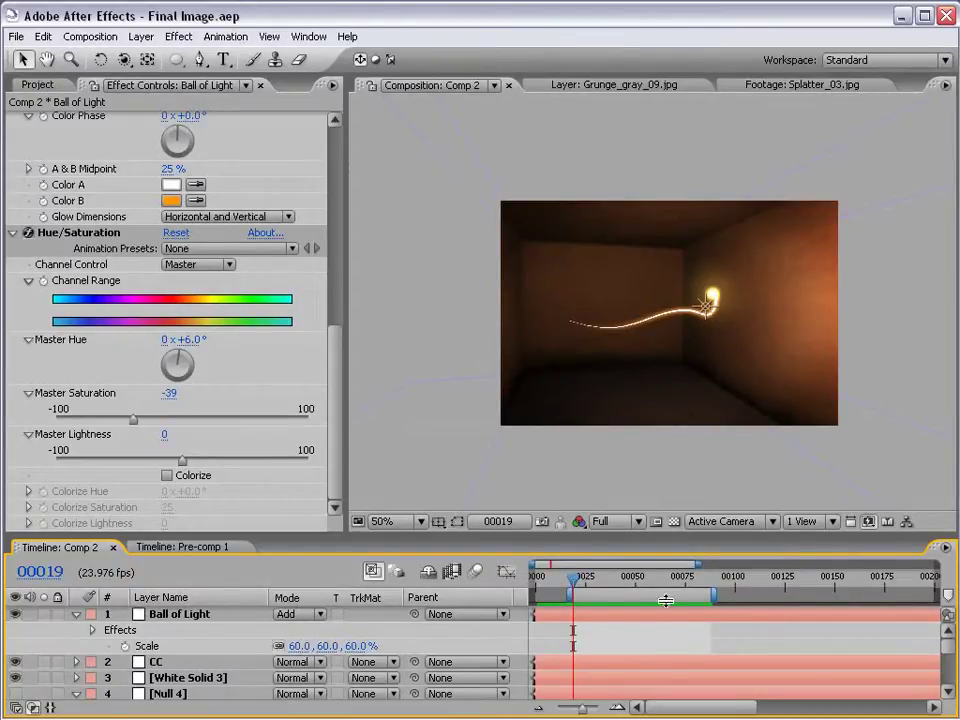
# - Preview the glowing light streak animation in Comp 2 with the composition view enlarged
pyautogui.press('/')
pyautogui.press('`')
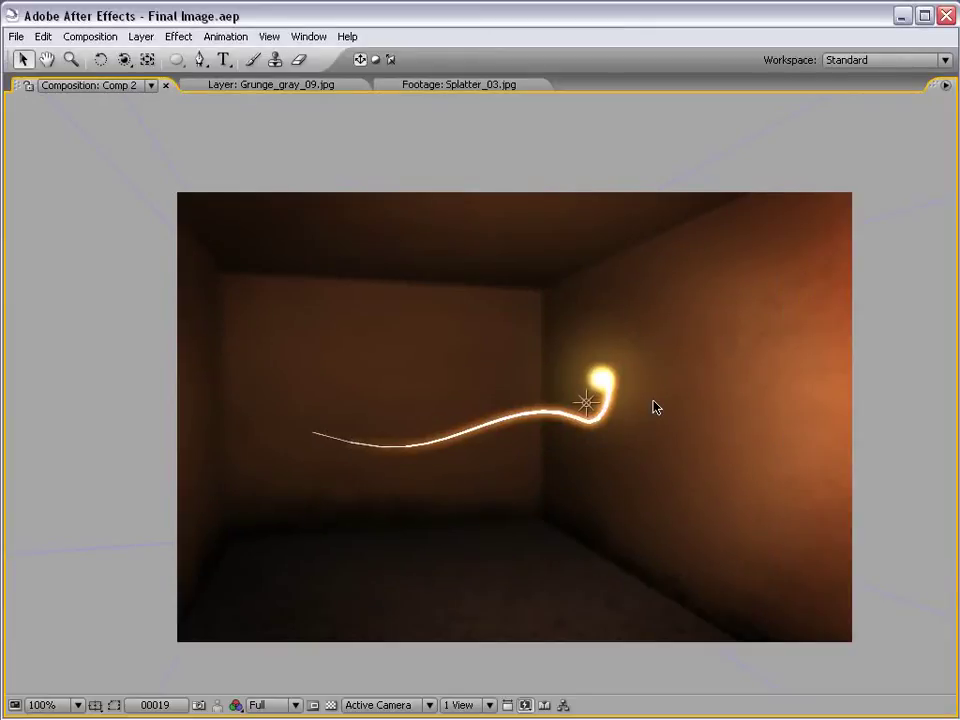
pyautogui.press('space')
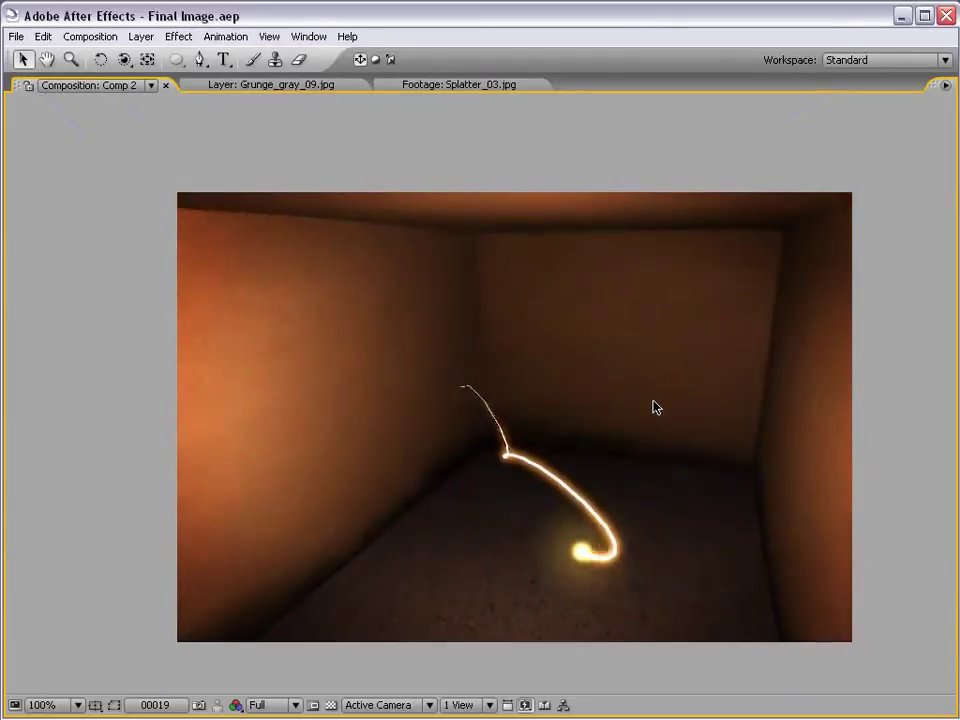
pyautogui.press('`')
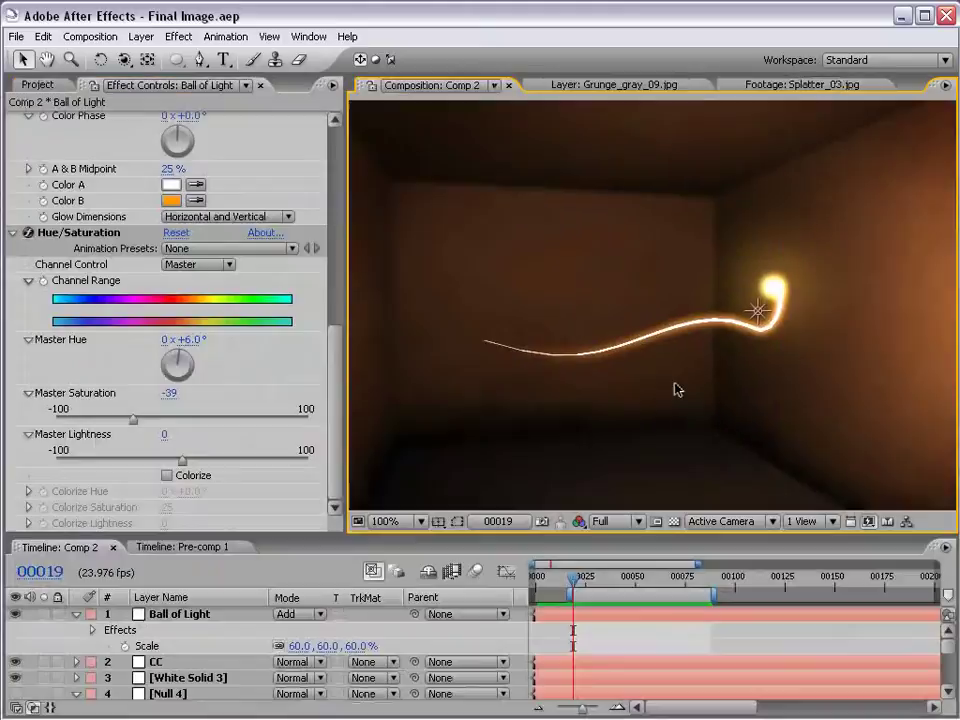
pyautogui.press(',')
pyautogui.press('space')
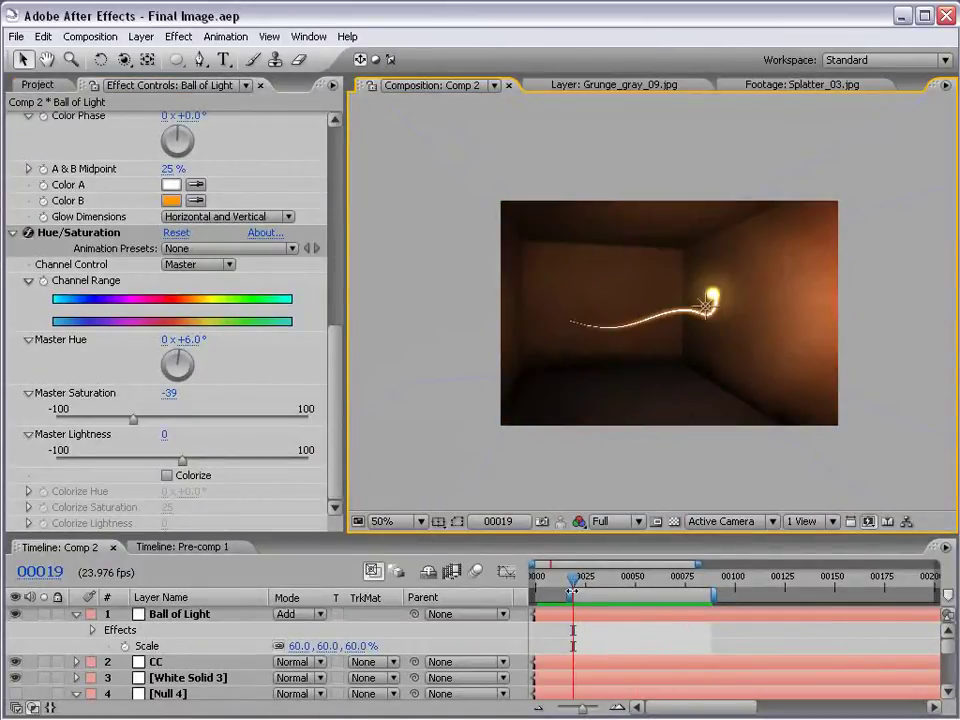
pyautogui.press('.')
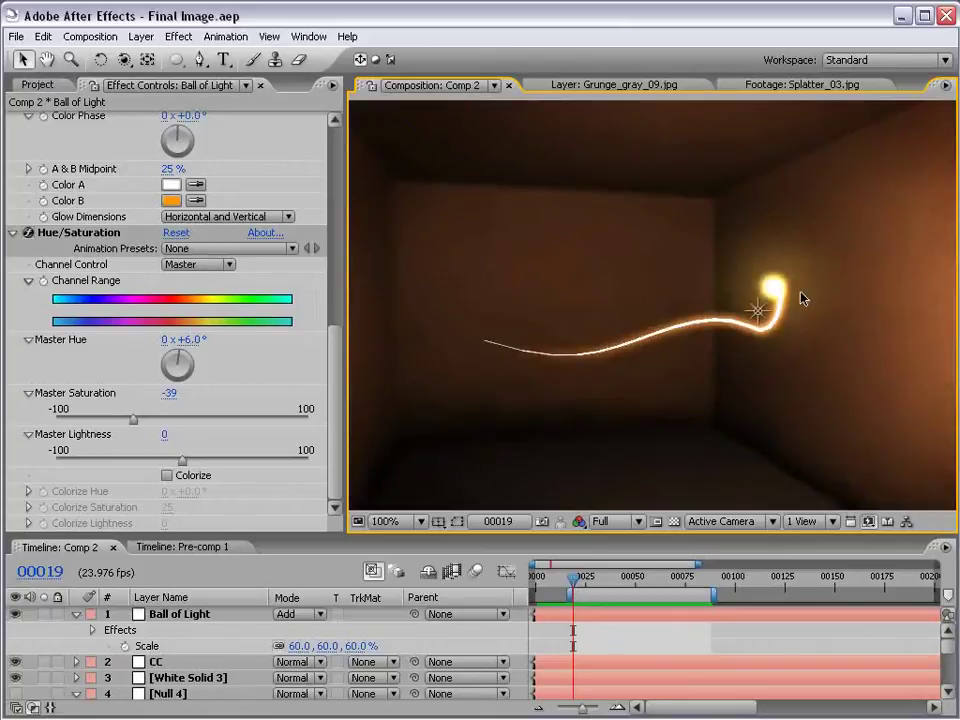
# - Review the Pre-comp 1 animation of the light streak passing the FINAL IMAGE PRESENTS title
pyautogui.click(76, 615)
pyautogui.click(76, 663)
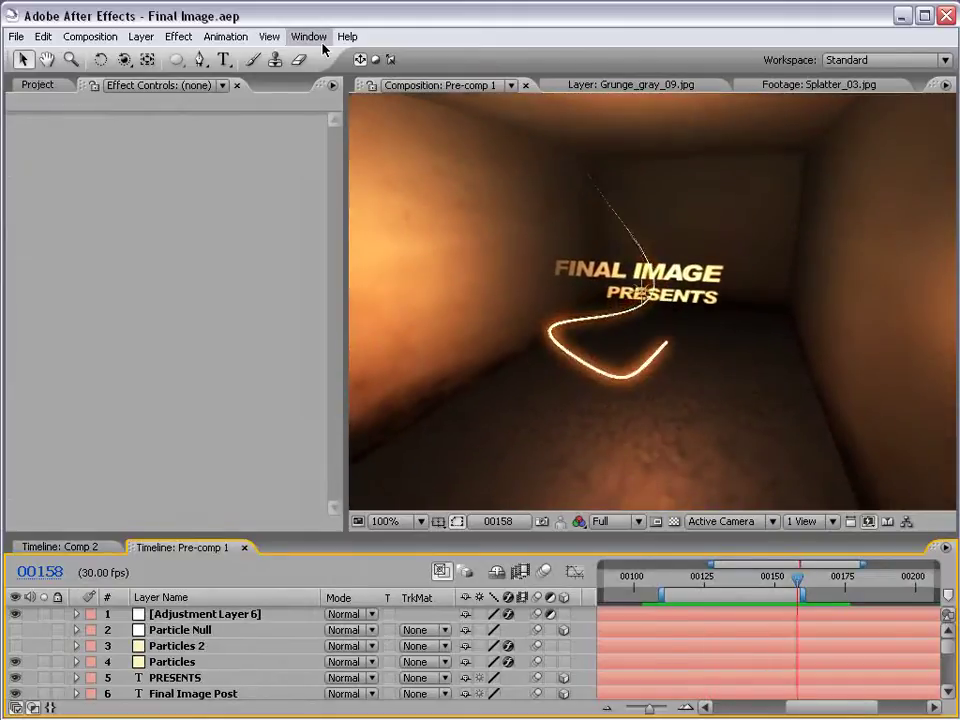
pyautogui.moveTo(734, 582); pyautogui.dragTo(790, 551)
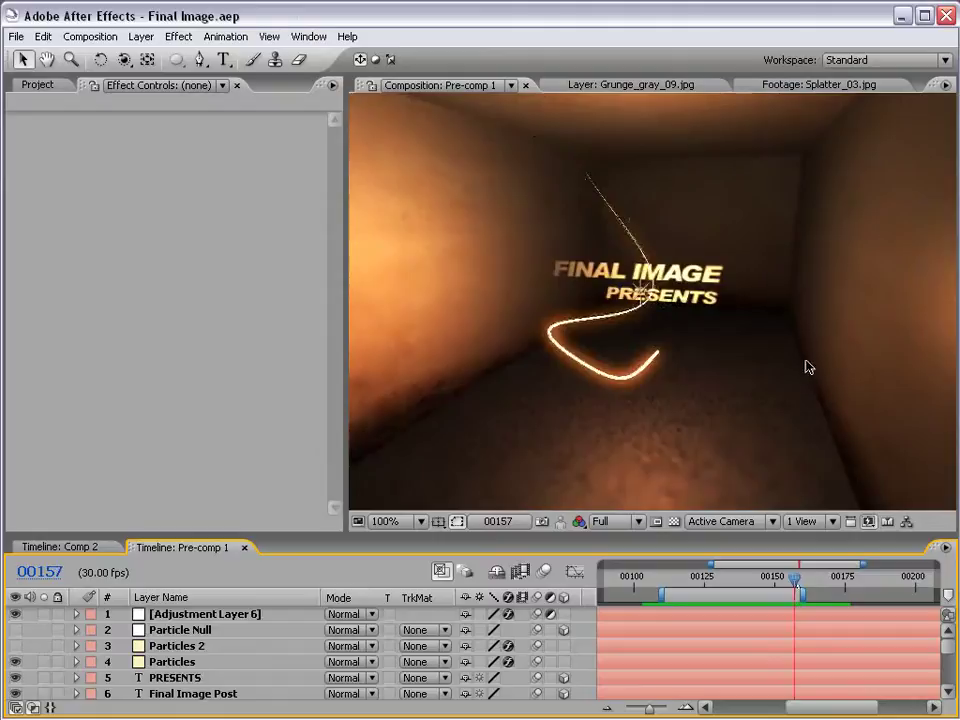
pyautogui.press('KP_0')
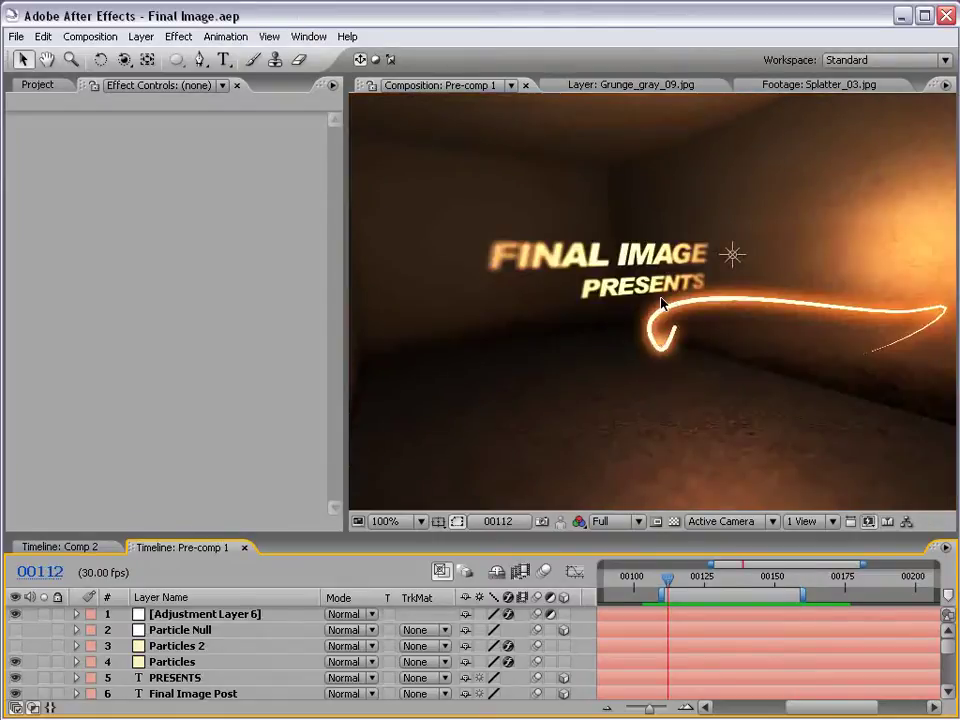
# - Create a new composition, Comp 4, using the NTSC DV preset with the frame rate set to 23.976 fps
pyautogui.click(37, 85)
pyautogui.click(90, 36)
pyautogui.click(100, 58)
pyautogui.click(422, 256)
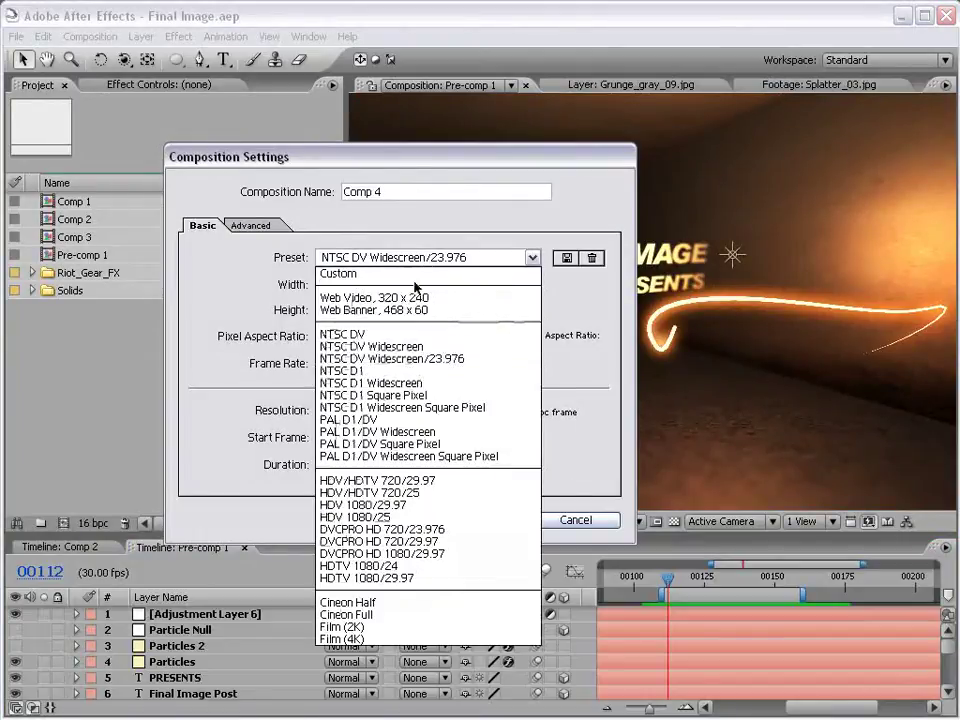
pyautogui.click(371, 336)
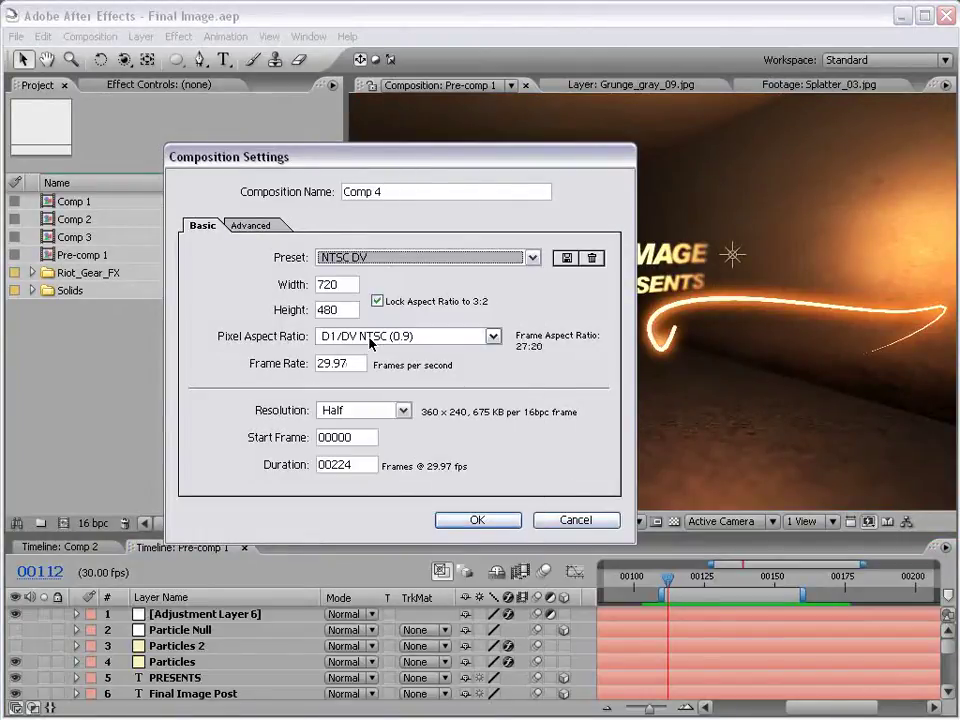
pyautogui.moveTo(355, 363); pyautogui.dragTo(271, 360)
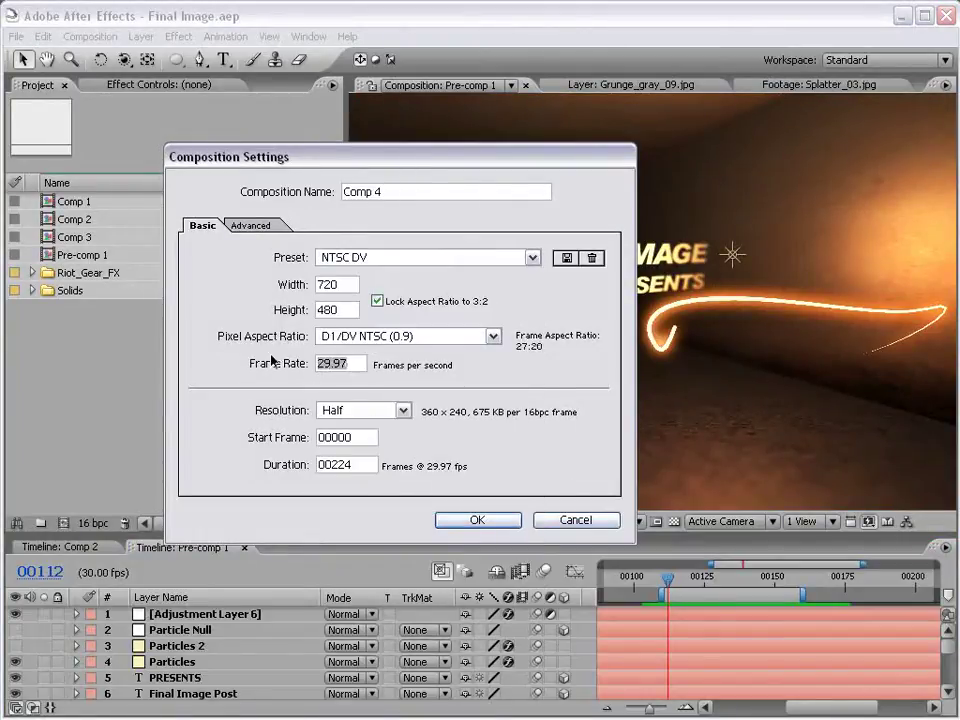
pyautogui.write('23.97')
pyautogui.click(476, 520)
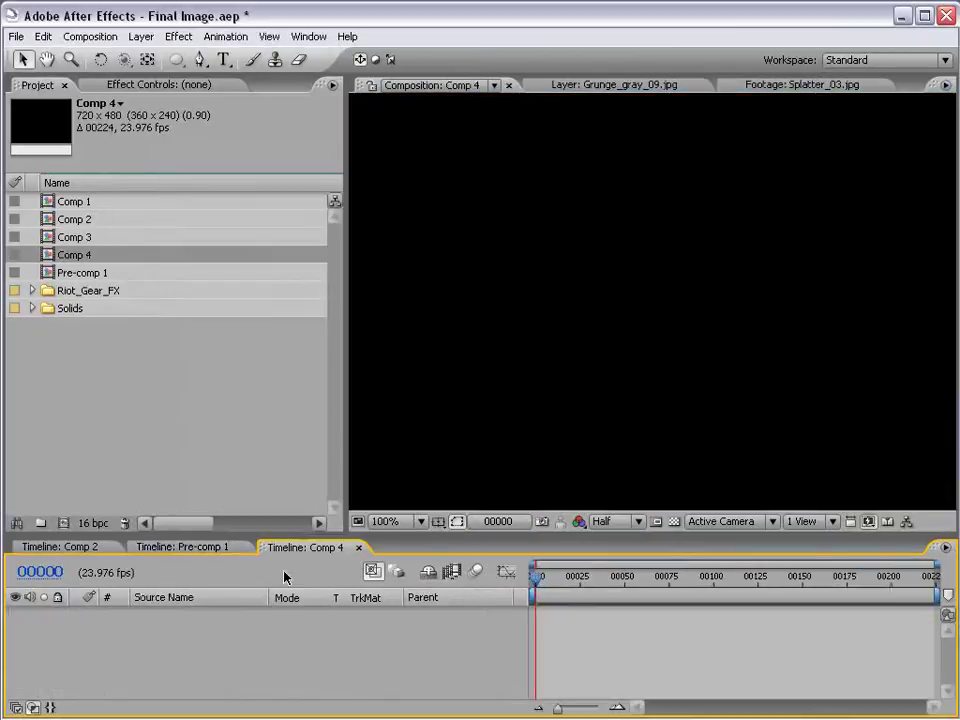
# - Enlarge the timeline area and expand the Riot_Gear_FX footage folders down to Grungy_Textures > Low > Grayscale
pyautogui.moveTo(336, 538); pyautogui.dragTo(346, 508)
pyautogui.scroll(-1, 576, 278)
pyautogui.click(35, 291)
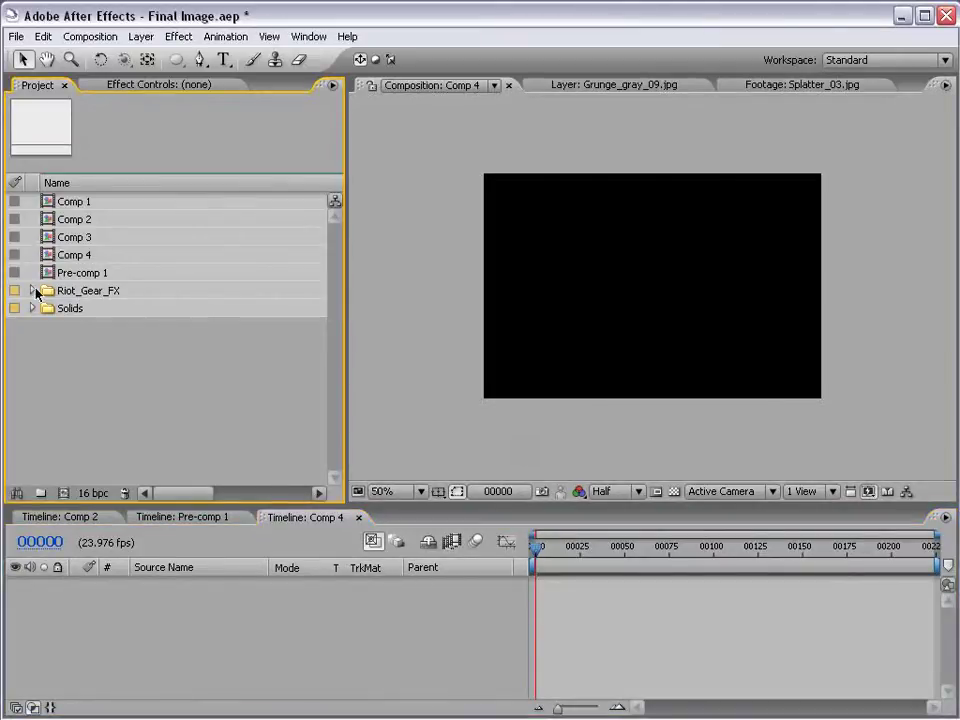
pyautogui.click(32, 291)
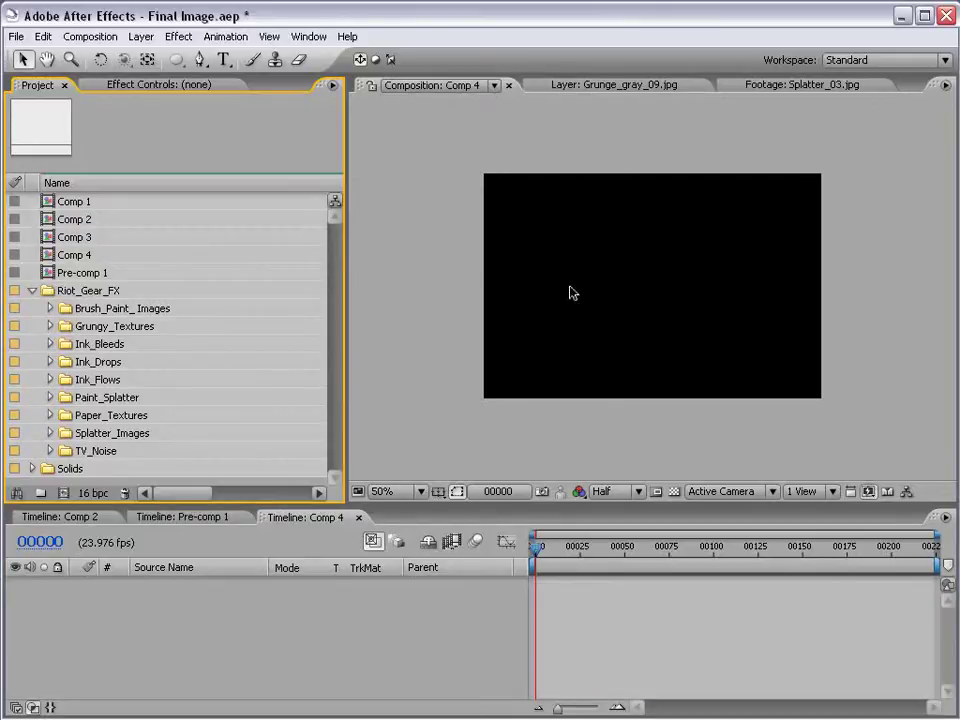
pyautogui.moveTo(268, 505); pyautogui.dragTo(271, 498)
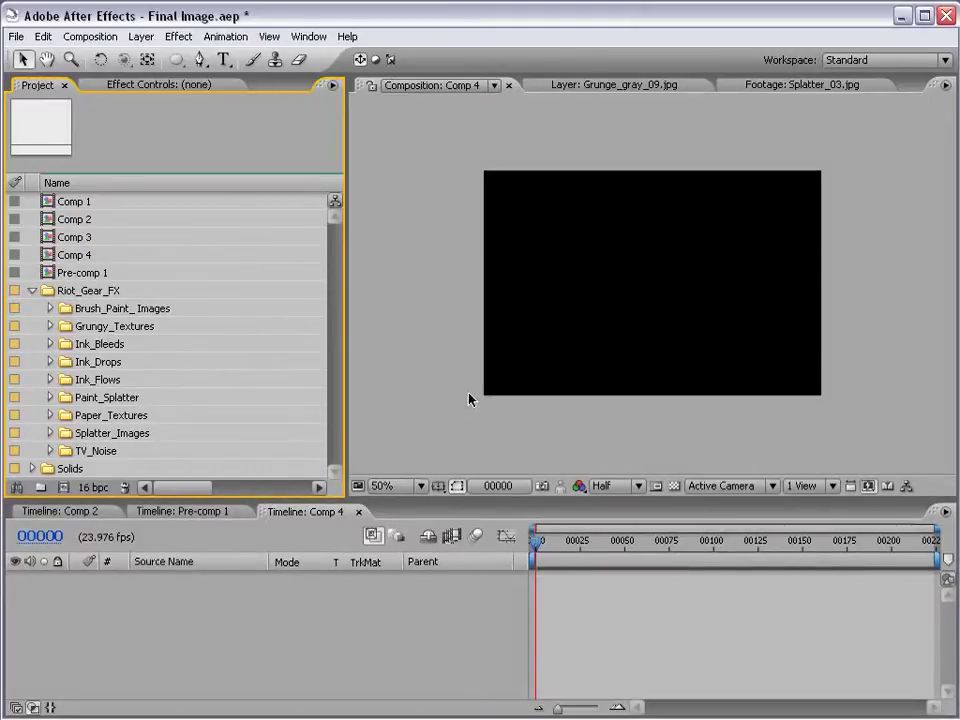
pyautogui.click(50, 326)
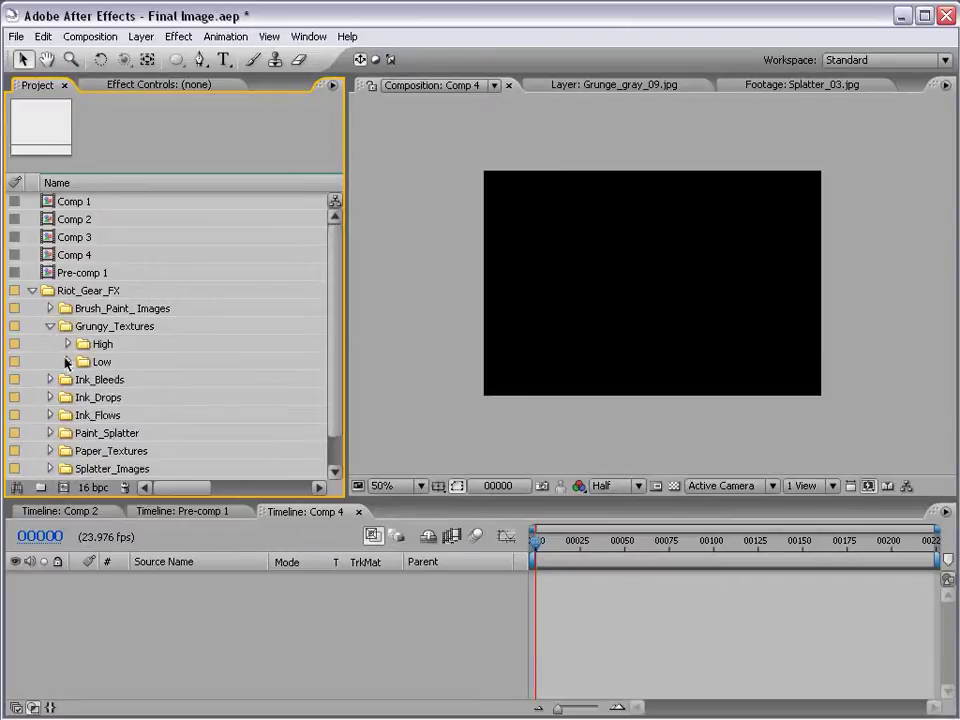
pyautogui.click(67, 362)
pyautogui.click(86, 398)
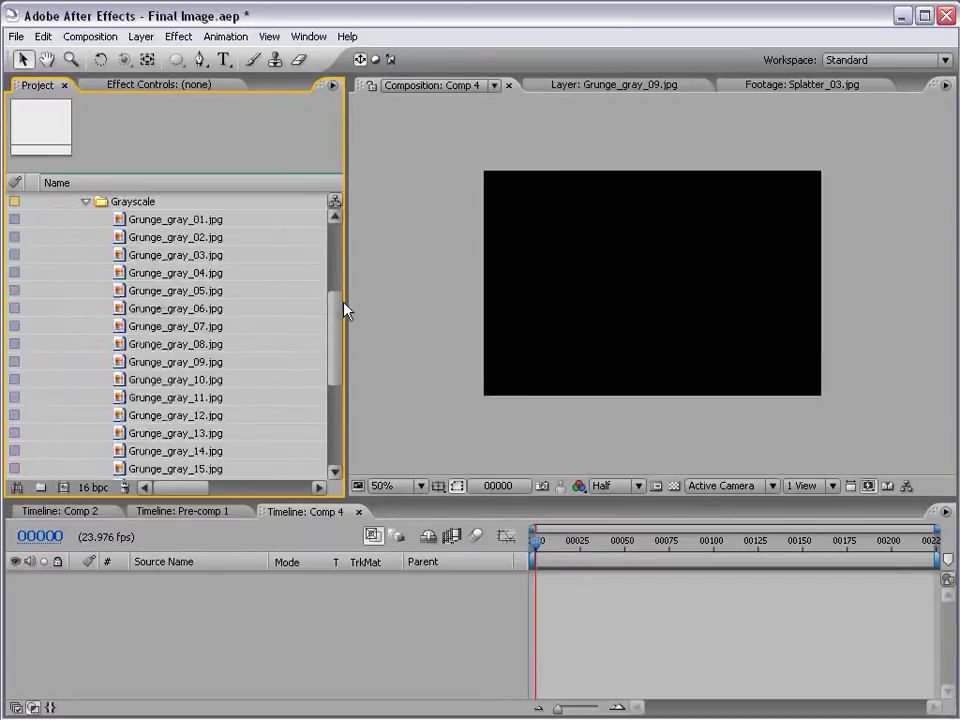
# - Add Grunge_gray_09.jpg to Comp 4, centred in the frame
pyautogui.moveTo(334, 315); pyautogui.dragTo(331, 331)
pyautogui.moveTo(167, 332); pyautogui.dragTo(621, 302)
pyautogui.moveTo(560, 363); pyautogui.dragTo(562, 361)
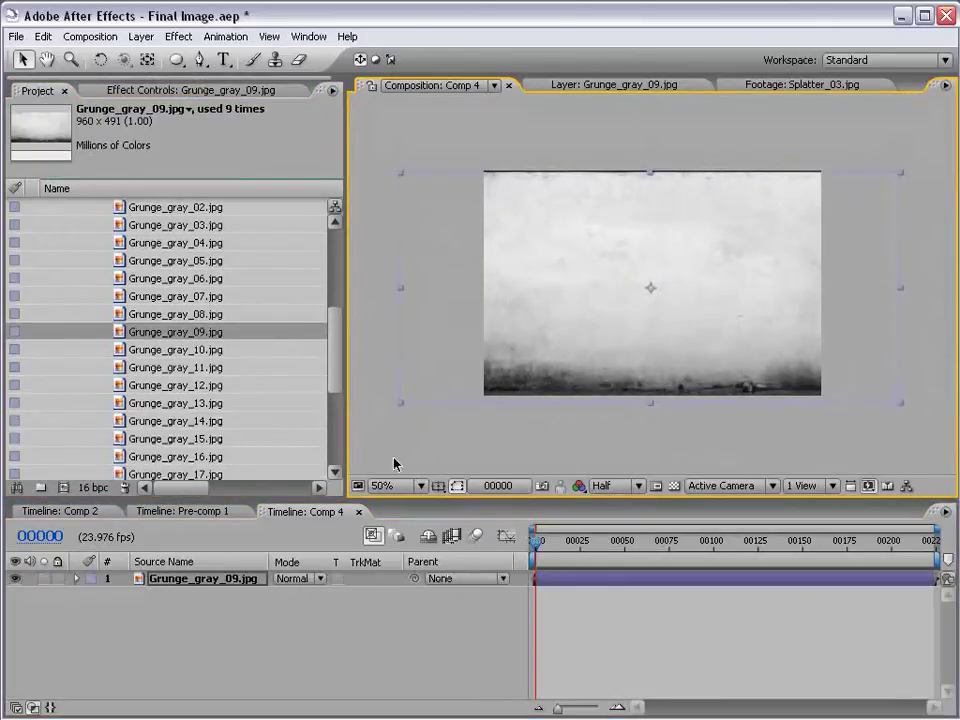
# - Make the Grunge_gray_09.jpg layer 3D, rotate it into a side wall, and duplicate it for the opposite side wall
pyautogui.press('F4')
pyautogui.click(377, 579)
pyautogui.press('w')
pyautogui.moveTo(643, 280); pyautogui.dragTo(834, 292)
pyautogui.press('v')
pyautogui.hotkey('ctrl', 'd')
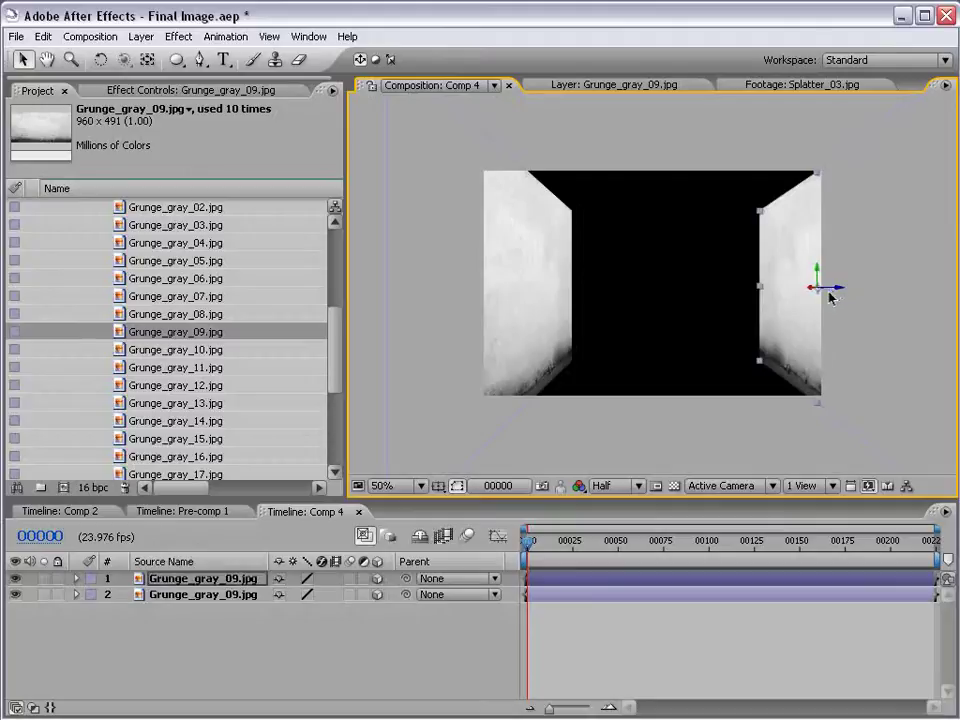
# - Duplicate the side wall again, rotate the copy to face the camera, and move it between the side walls as the back wall
pyautogui.hotkey('ctrl', 'd')
pyautogui.moveTo(826, 292); pyautogui.dragTo(467, 537)
pyautogui.press('w')
pyautogui.press('v')
pyautogui.click(624, 445)
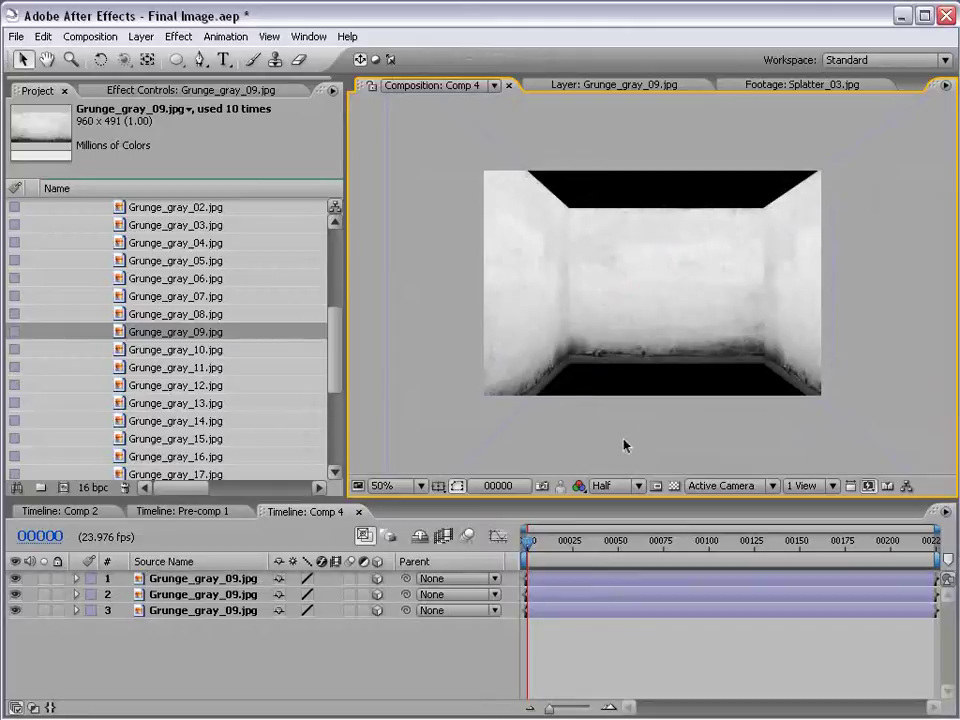
# - Duplicate the back wall, lay the copy flat, and raise it above the walls as a ceiling turned a quarter turn
pyautogui.click(640, 234)
pyautogui.hotkey('ctrl', 'd')
pyautogui.press('w')
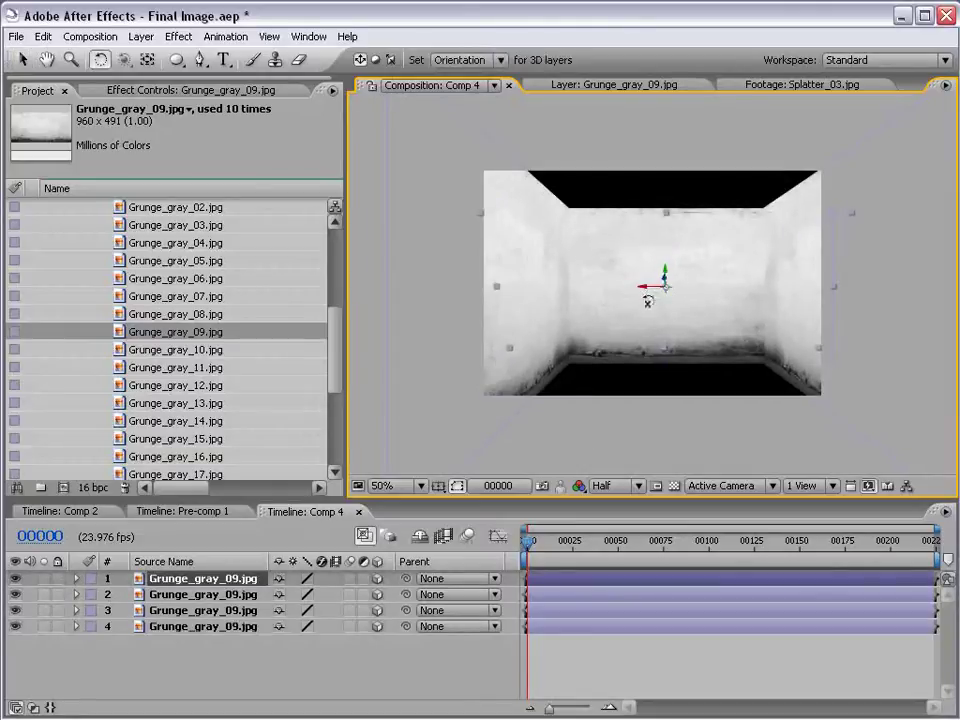
pyautogui.moveTo(648, 302); pyautogui.dragTo(648, 333)
pyautogui.press('v')
pyautogui.moveTo(664, 271); pyautogui.dragTo(667, 157)
pyautogui.press('w')
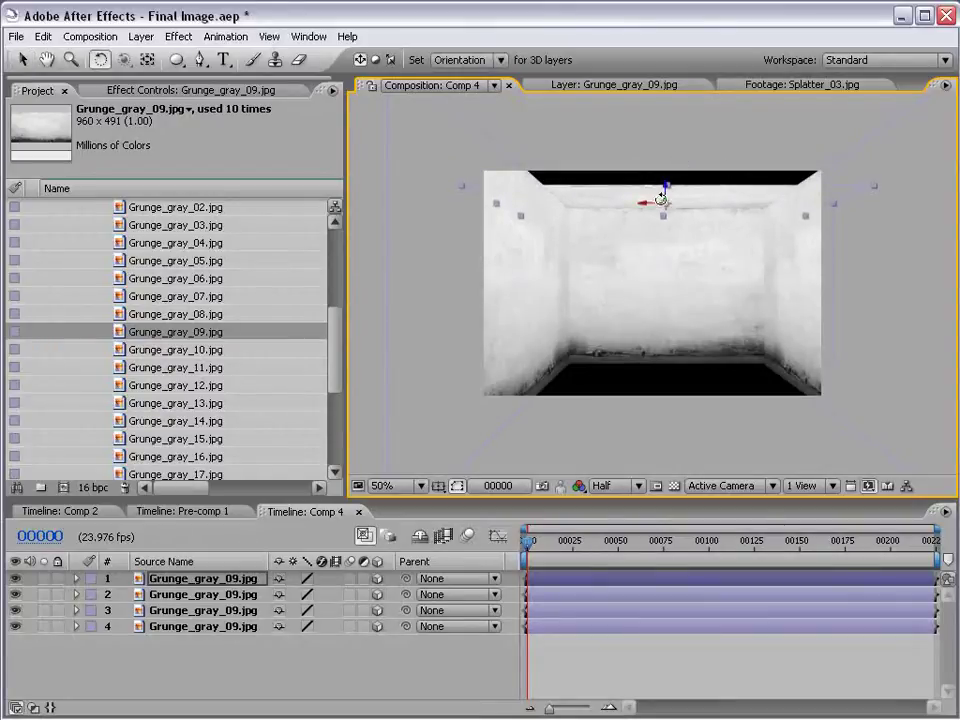
pyautogui.moveTo(664, 193); pyautogui.dragTo(622, 193)
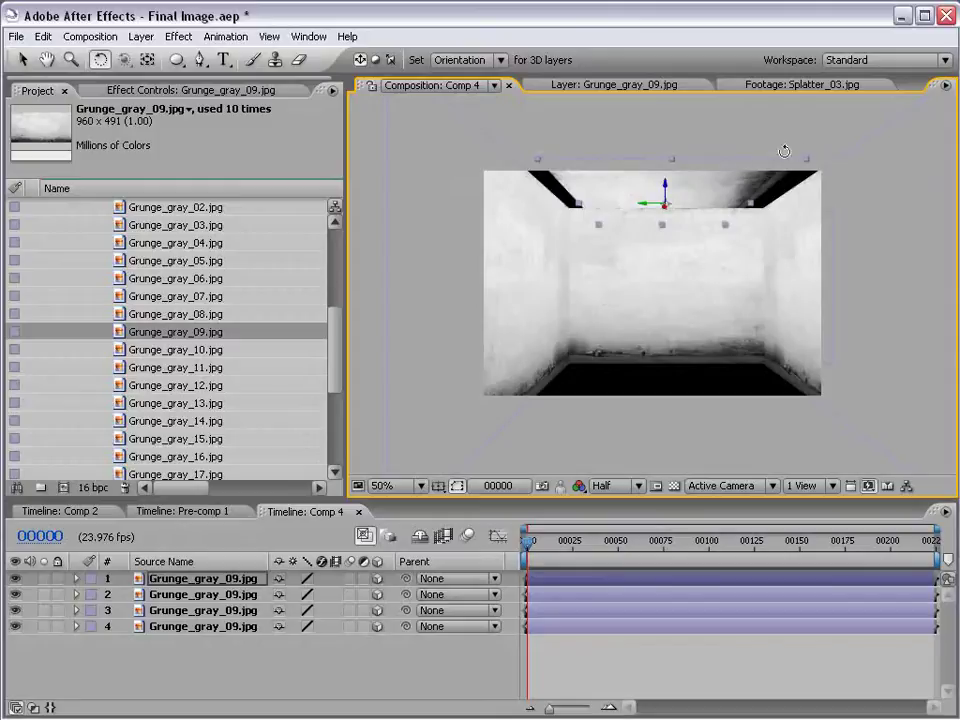
# - Scale up and reposition the ceiling layer until it closes the gaps along the tops of the walls
pyautogui.press('v')
pyautogui.moveTo(807, 159); pyautogui.dragTo(900, 112)
pyautogui.moveTo(665, 188); pyautogui.dragTo(666, 149)
pyautogui.hotkey('ctrl', 'z')
pyautogui.moveTo(683, 213); pyautogui.dragTo(958, 142)
pyautogui.moveTo(668, 164)
pyautogui.mouseDown()
pyautogui.moveTo(685, 163)
pyautogui.moveTo(674, 163)
pyautogui.mouseUp()
pyautogui.moveTo(776, 218); pyautogui.dragTo(810, 228)
pyautogui.moveTo(681, 167); pyautogui.dragTo(724, 163)
pyautogui.click(715, 660)
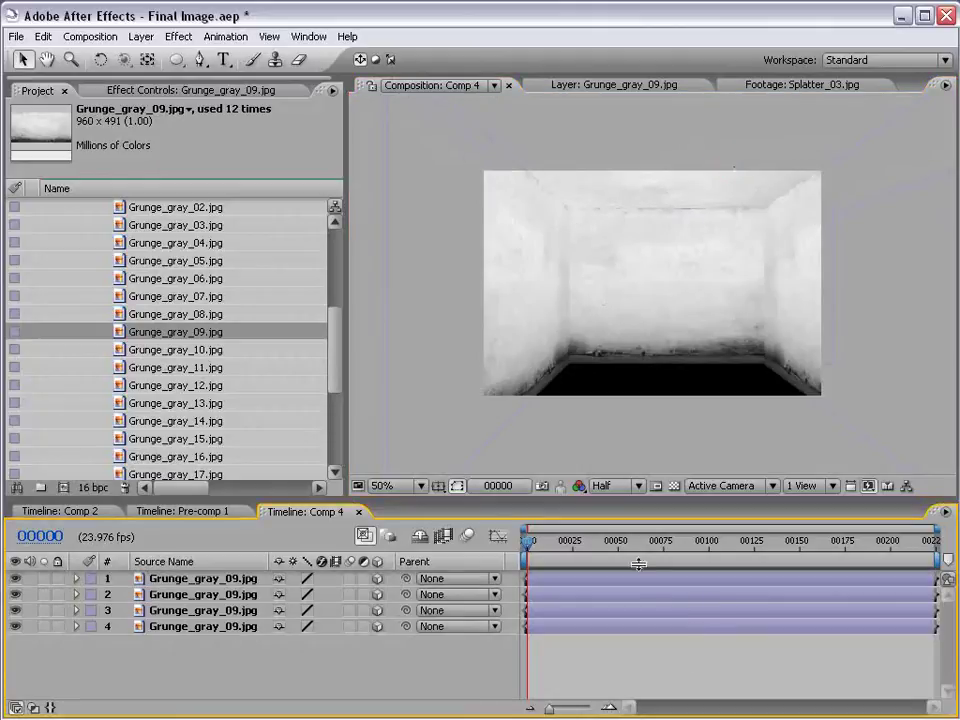
# - Add a new camera, Camera 1, using the 35mm preset
pyautogui.click(141, 36)
pyautogui.moveTo(151, 56)
pyautogui.click(393, 104)
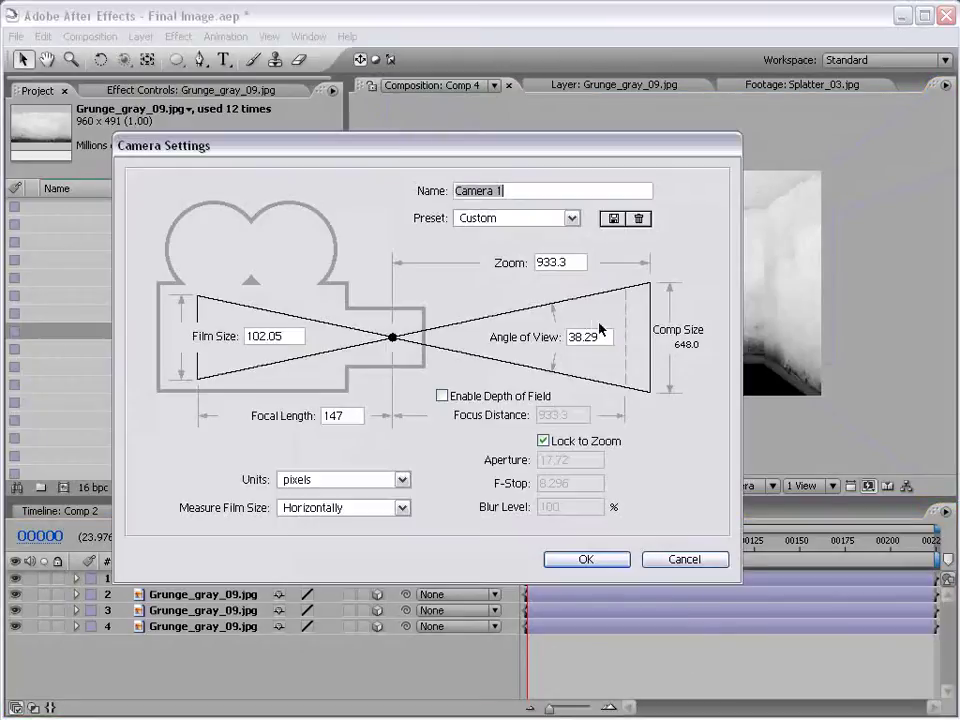
pyautogui.click(520, 218)
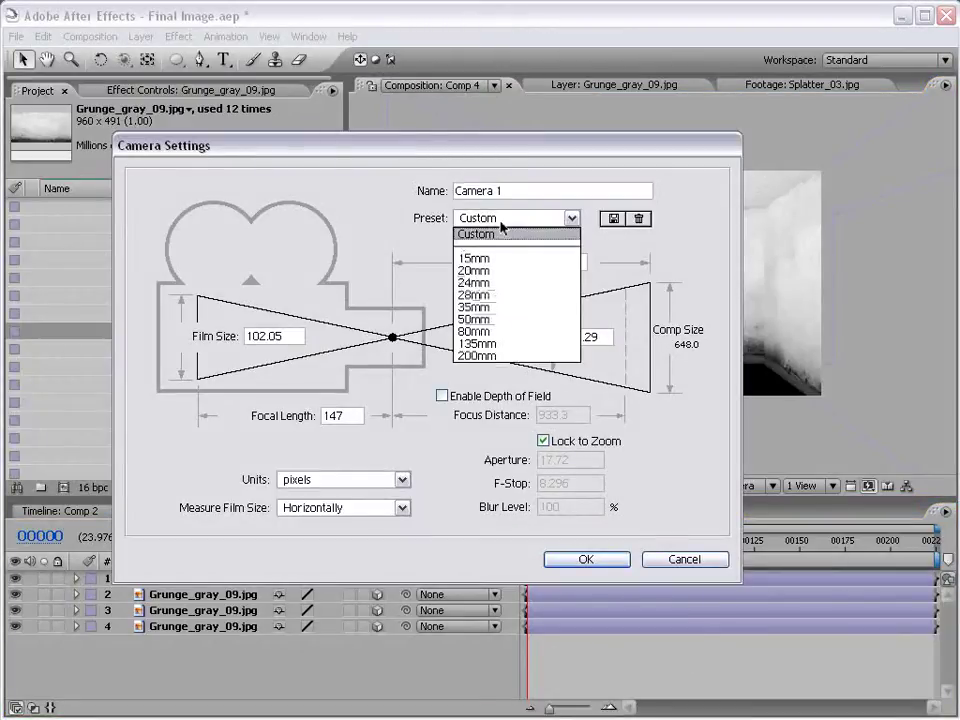
pyautogui.click(486, 311)
pyautogui.click(606, 560)
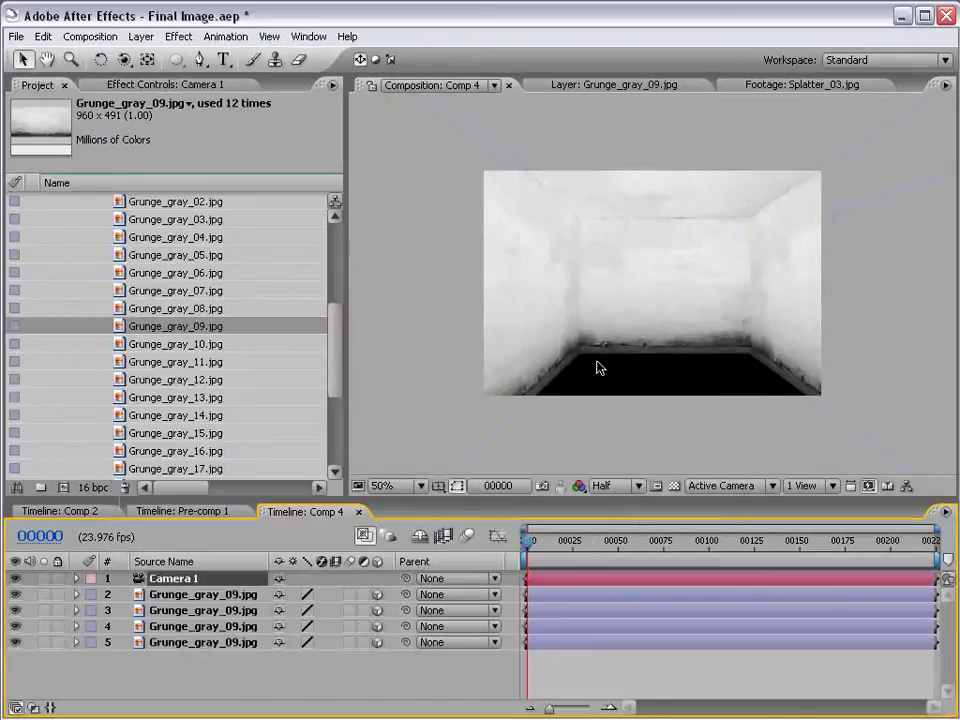
# - Pull the camera back with the Track Z Camera tool so more of the room is in frame
pyautogui.press('c')
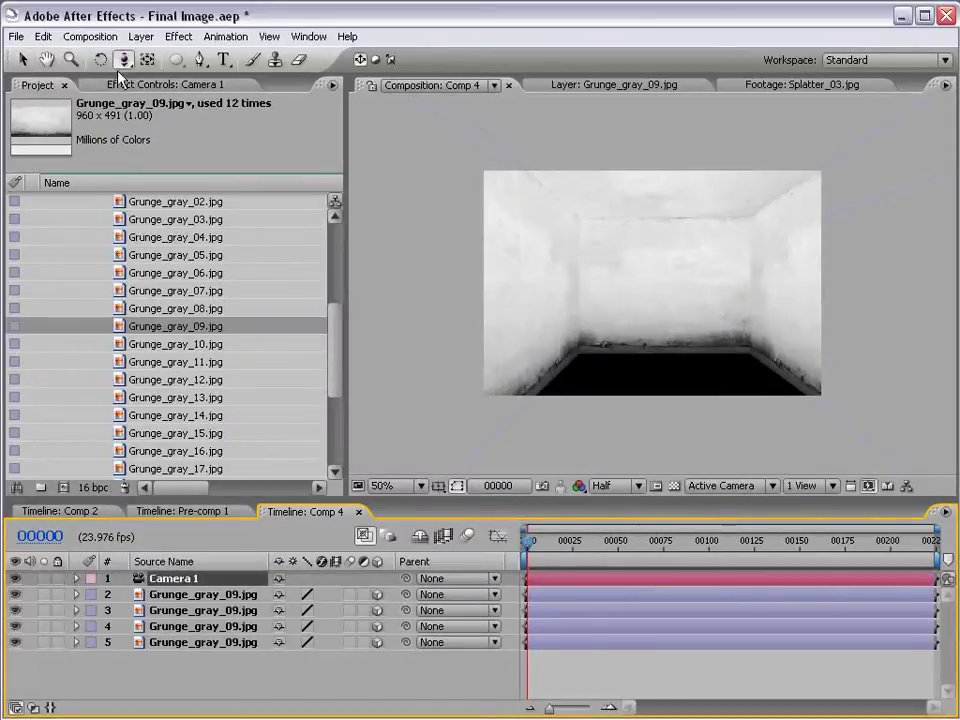
pyautogui.click(123, 61)
pyautogui.click(161, 99)
pyautogui.moveTo(666, 287); pyautogui.dragTo(681, 343)
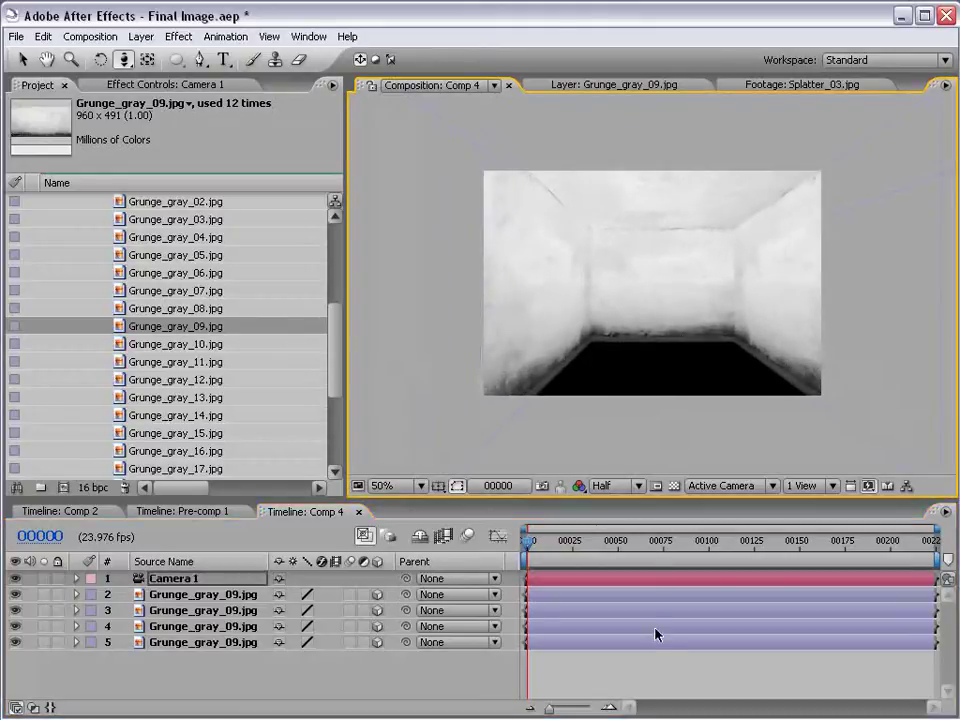
pyautogui.click(654, 672)
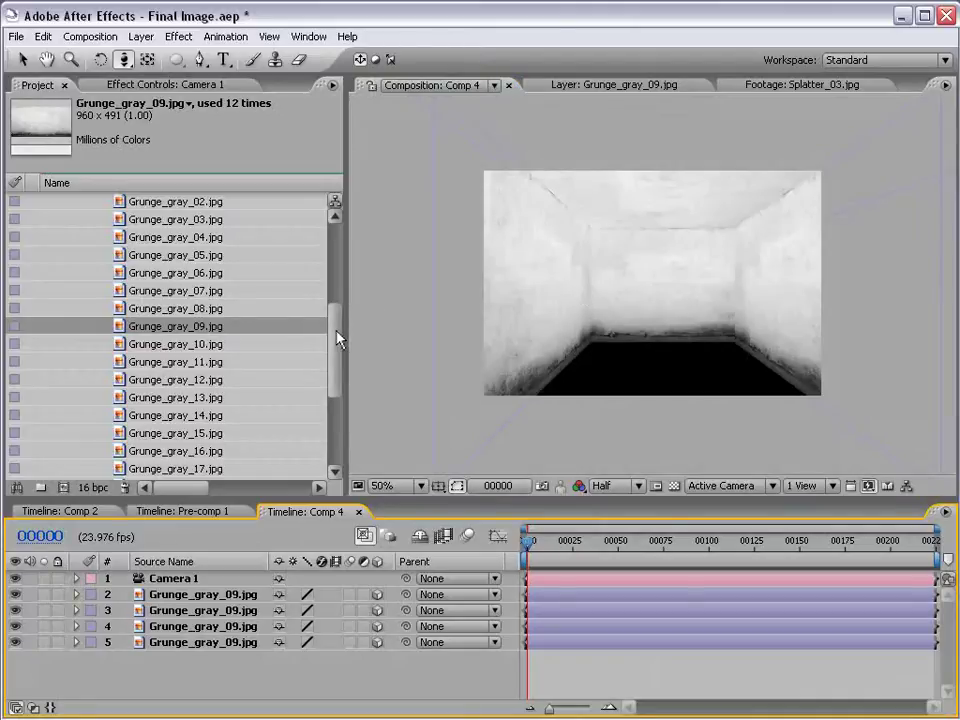
# - Add Grunge_gray_04.jpg beneath all other layers in Comp 4 and make it a 3D layer
pyautogui.moveTo(337, 340)
pyautogui.mouseDown()
pyautogui.moveTo(339, 373)
pyautogui.moveTo(342, 272)
pyautogui.moveTo(333, 336)
pyautogui.mouseUp()
pyautogui.click(206, 344)
pyautogui.moveTo(198, 353); pyautogui.dragTo(549, 660)
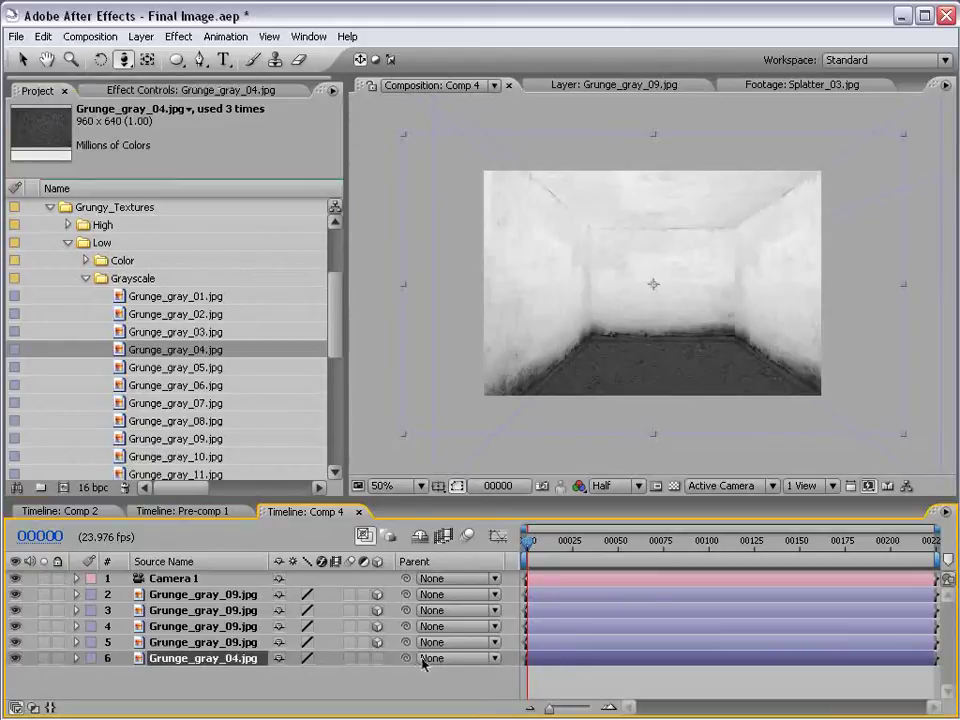
pyautogui.click(377, 658)
# - Rotate the Grunge_gray_04.jpg layer flat, lower it to the base of the walls, and enlarge it to fill the floor
pyautogui.press('w')
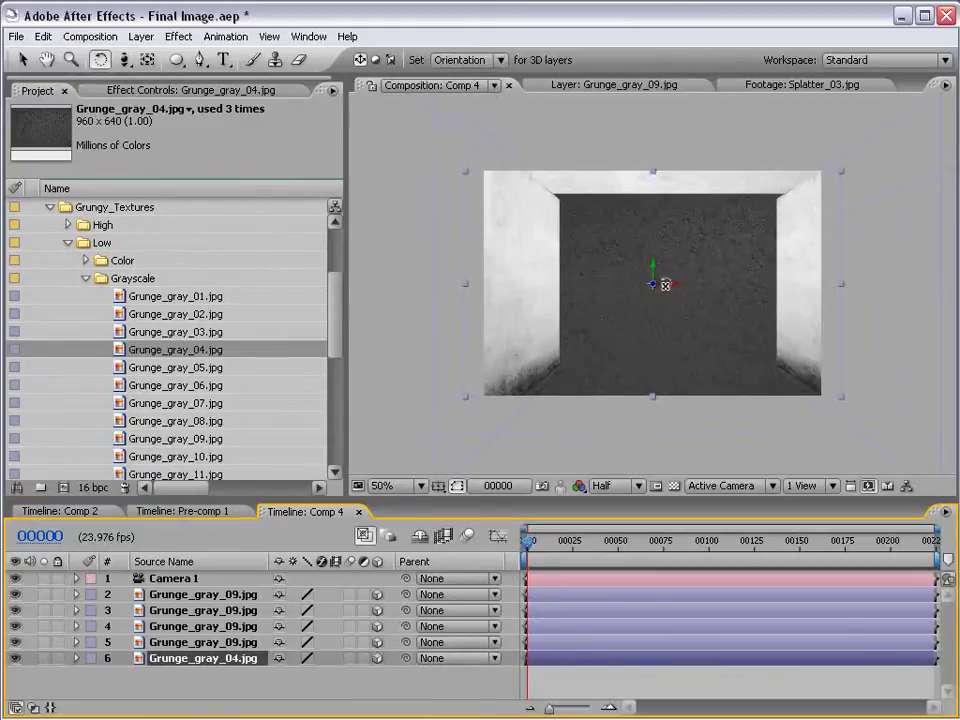
pyautogui.moveTo(664, 274); pyautogui.dragTo(657, 372)
pyautogui.press('v')
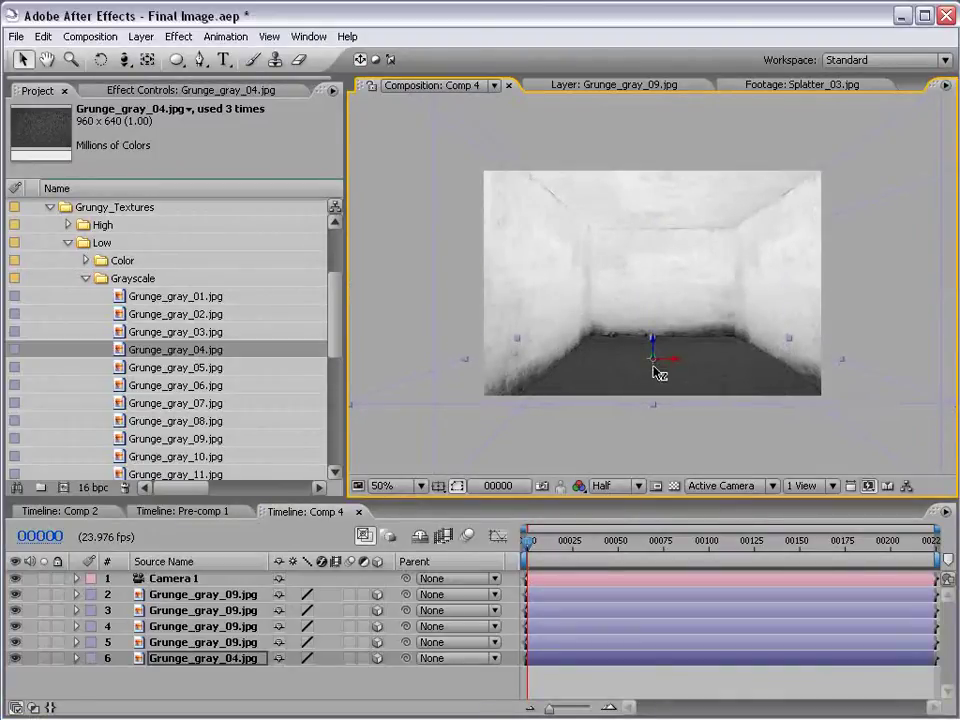
pyautogui.moveTo(514, 335)
pyautogui.mouseDown()
pyautogui.moveTo(502, 325)
pyautogui.moveTo(510, 329)
pyautogui.mouseUp()
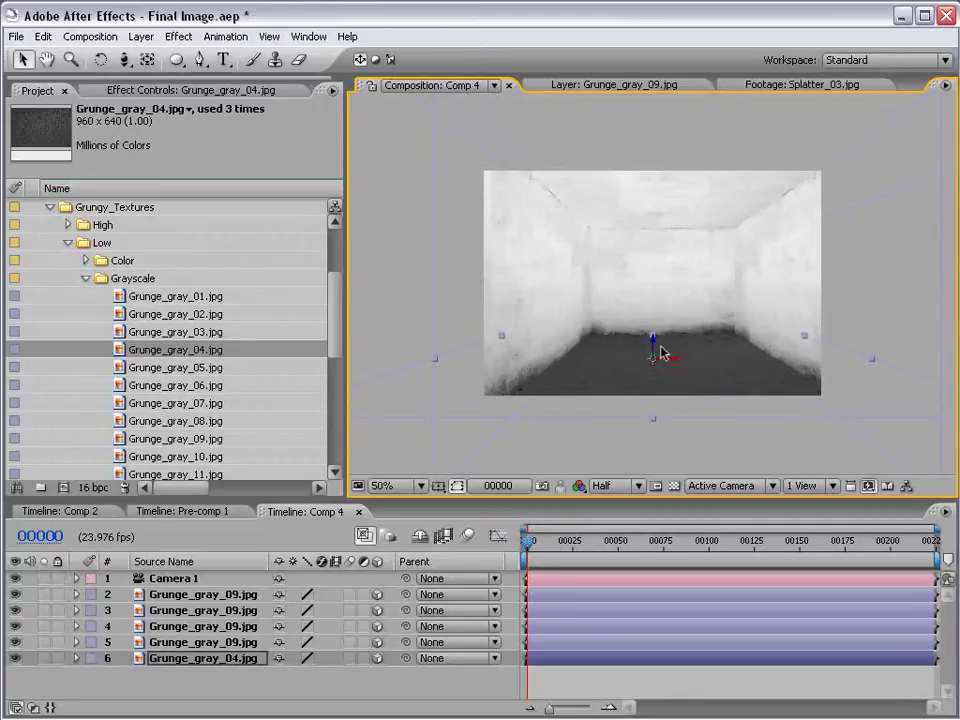
pyautogui.moveTo(654, 349); pyautogui.dragTo(658, 354)
pyautogui.click(640, 672)
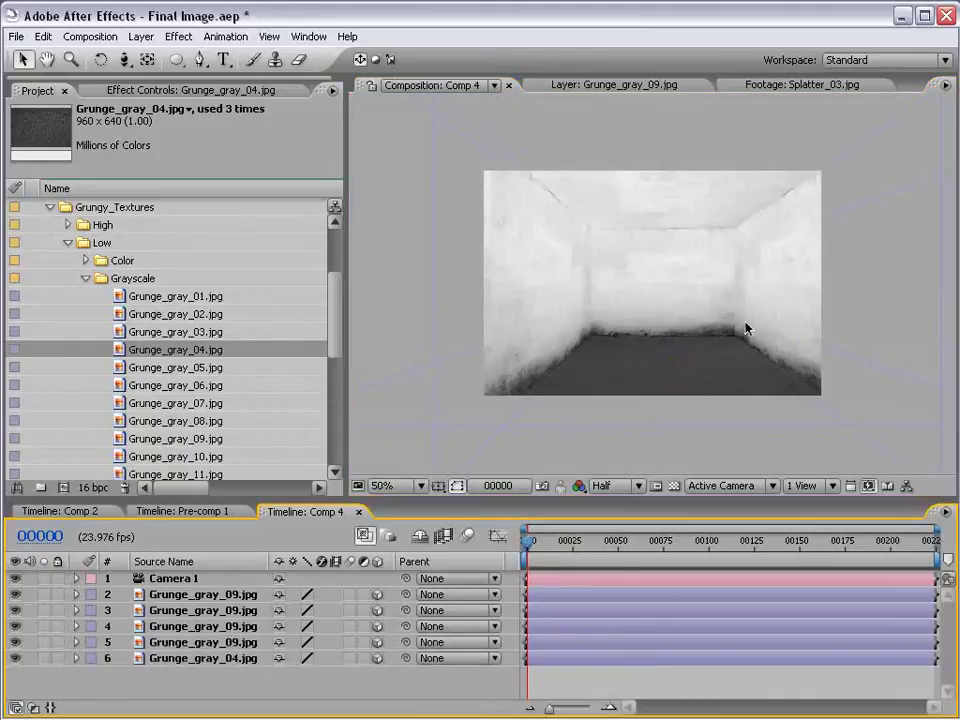
# - Orbit Camera 1 slightly to check the room in 3D, and deselect all layers
pyautogui.press('c')
pyautogui.moveTo(725, 275)
pyautogui.mouseDown()
pyautogui.moveTo(696, 285)
pyautogui.moveTo(722, 272)
pyautogui.mouseUp()
pyautogui.press('v')
pyautogui.click(590, 684)
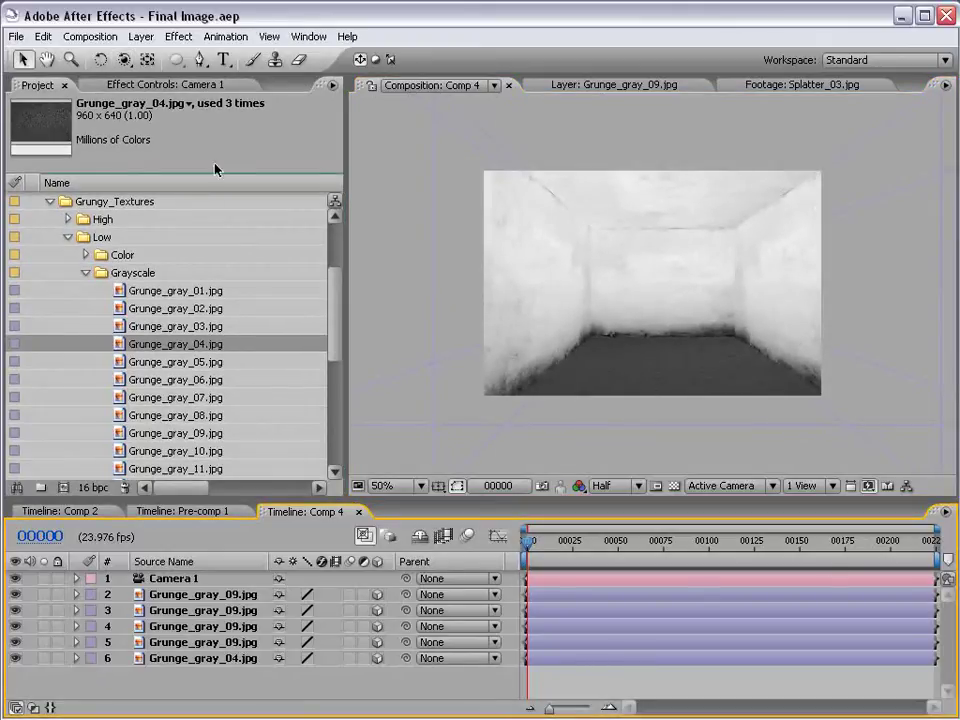
# - Add an orange point light named Light 1 at 100% intensity, and raise its intensity to 192%
pyautogui.click(141, 36)
pyautogui.moveTo(200, 56)
pyautogui.click(397, 89)
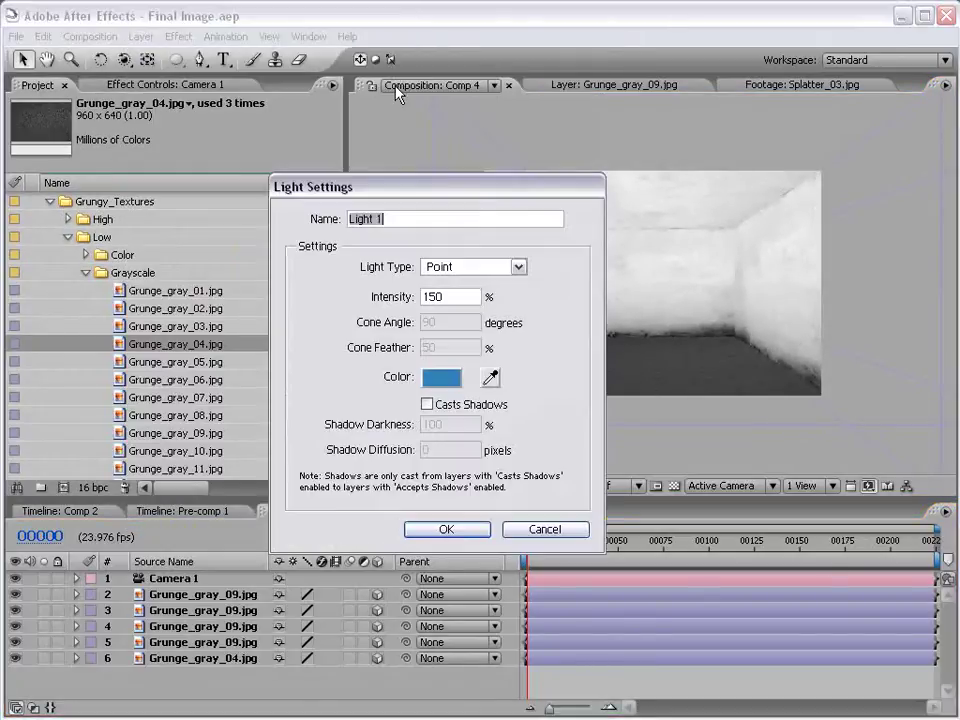
pyautogui.click(500, 377)
pyautogui.click(565, 611)
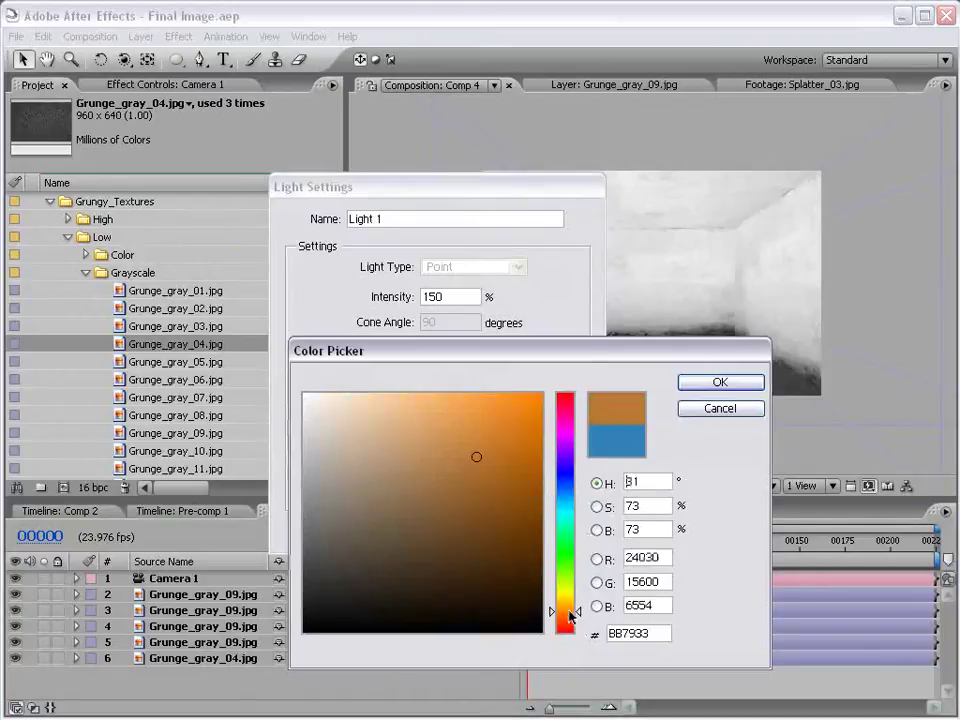
pyautogui.click(455, 433)
pyautogui.click(463, 443)
pyautogui.click(720, 382)
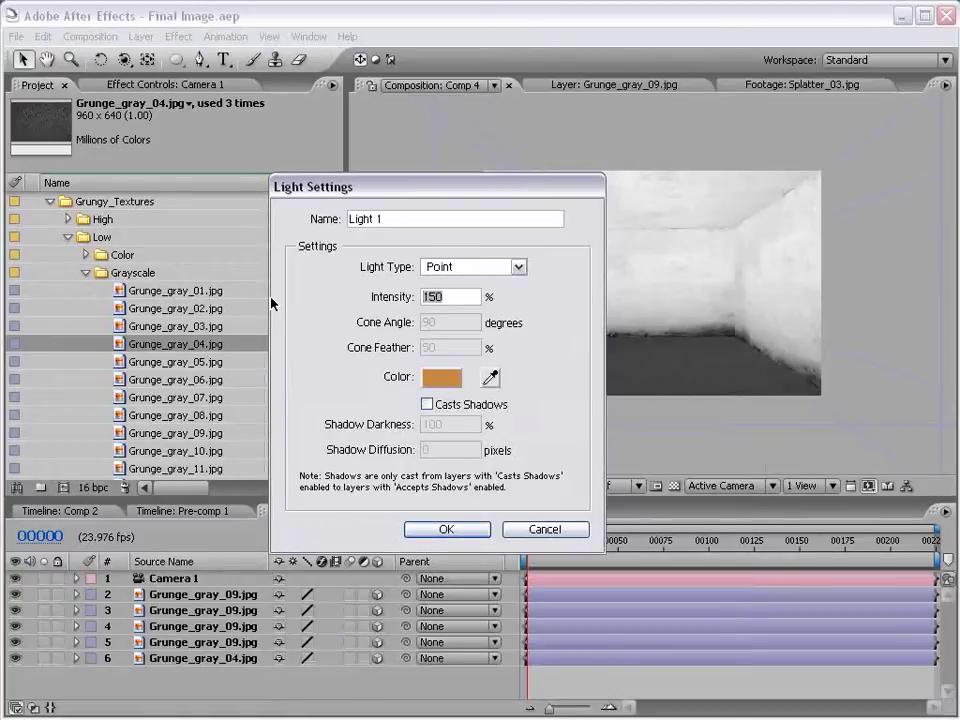
pyautogui.write('100')
pyautogui.press('Return')
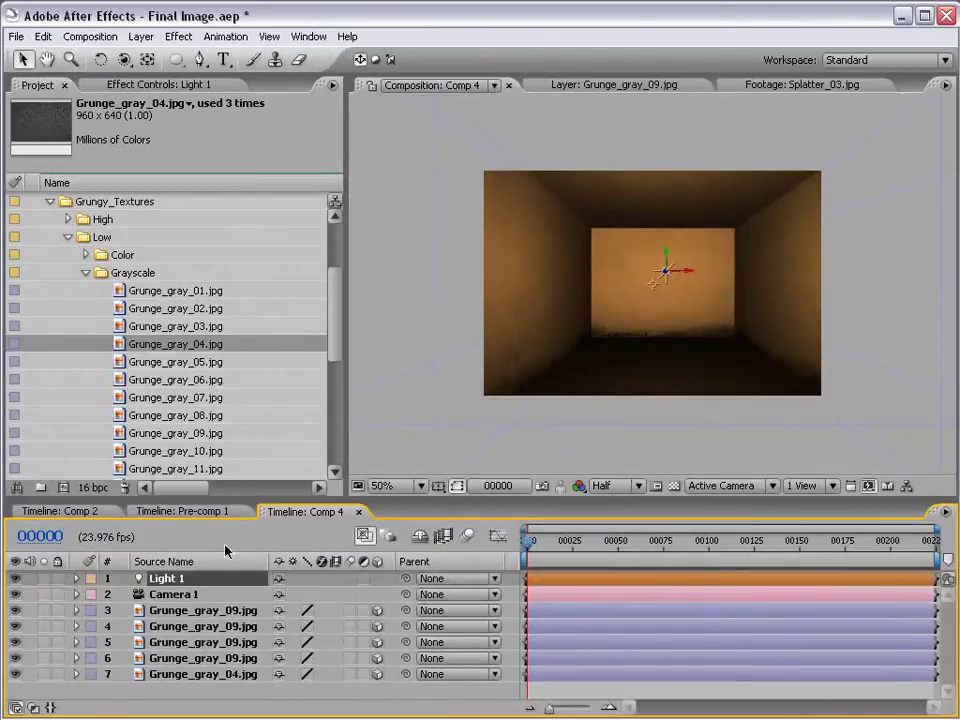
pyautogui.press('t')
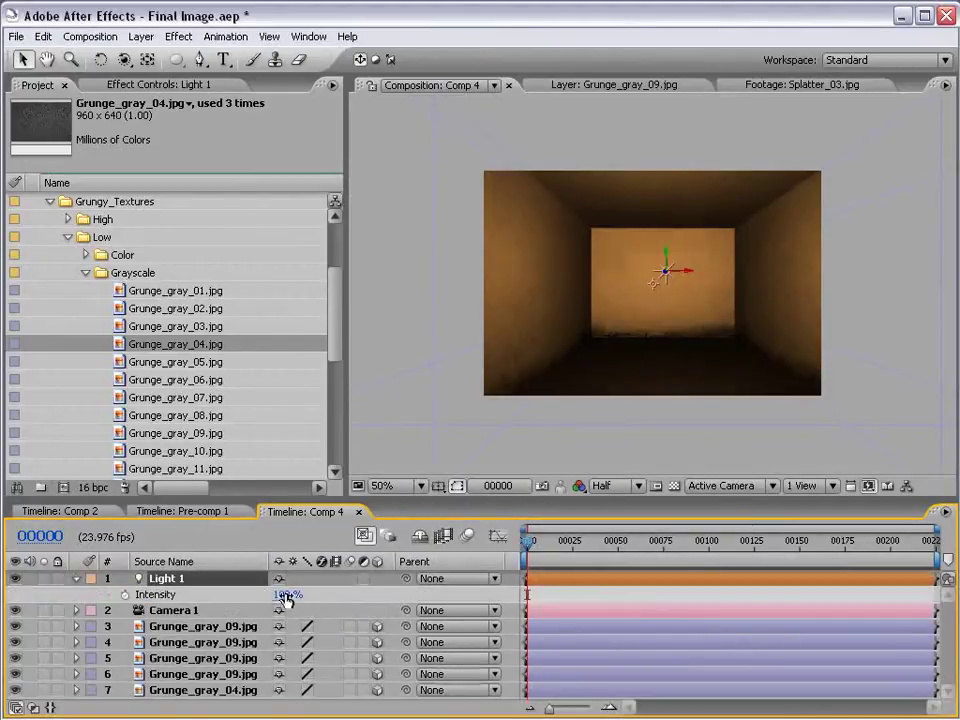
pyautogui.moveTo(283, 594); pyautogui.dragTo(368, 590)
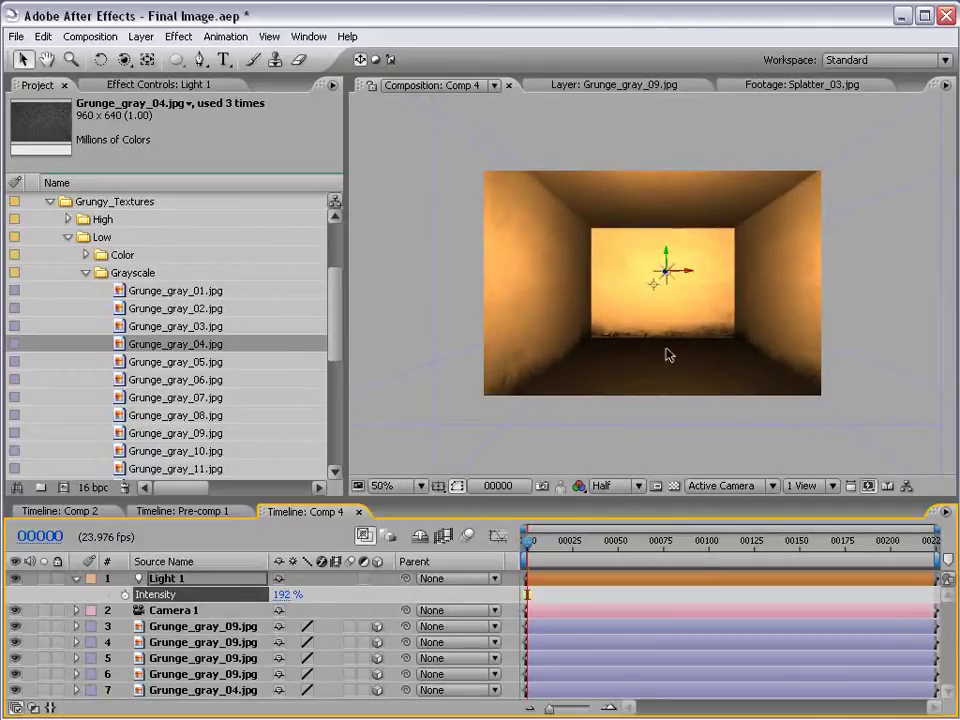
# - Apply the Exposure effect to the back wall layer and set Exposure to -3.70 to darken it
pyautogui.click(672, 298)
pyautogui.click(178, 36)
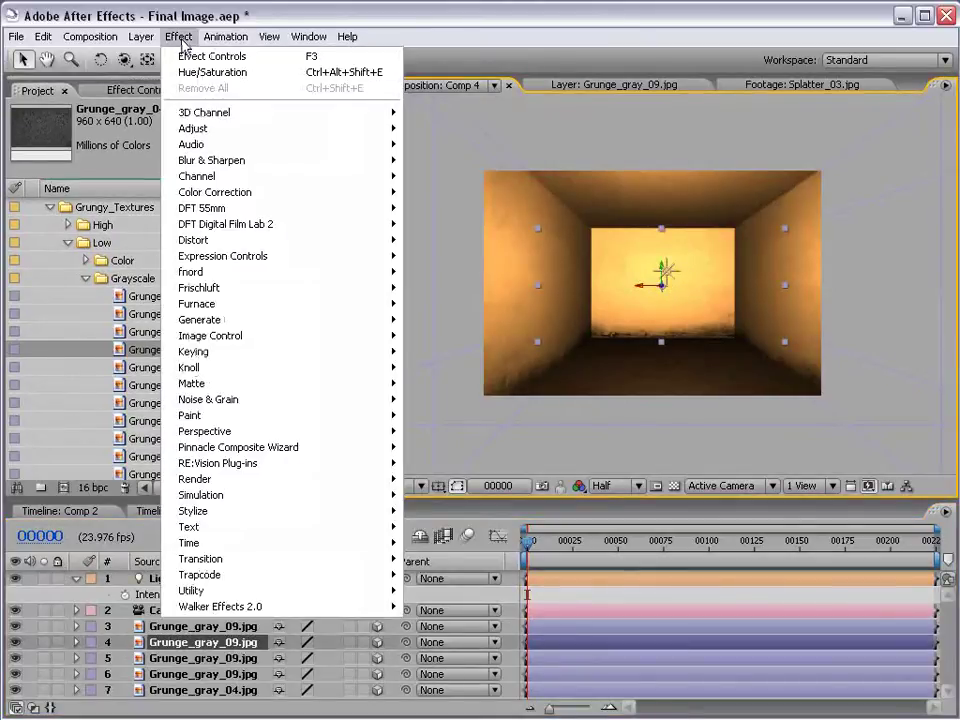
pyautogui.moveTo(360, 192)
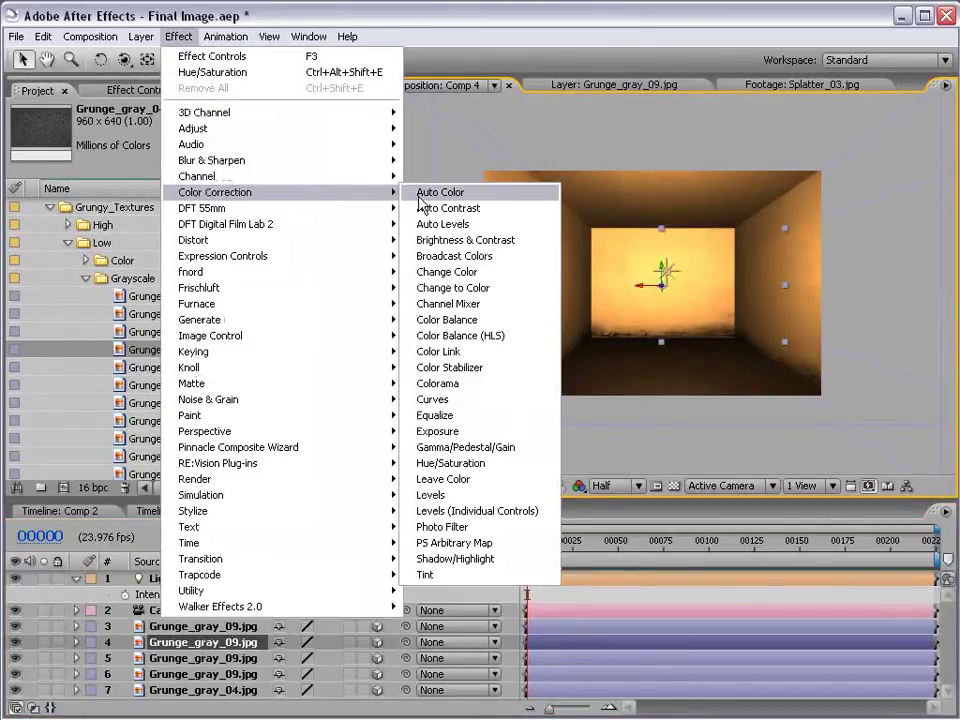
pyautogui.click(445, 431)
pyautogui.moveTo(172, 188); pyautogui.dragTo(139, 189)
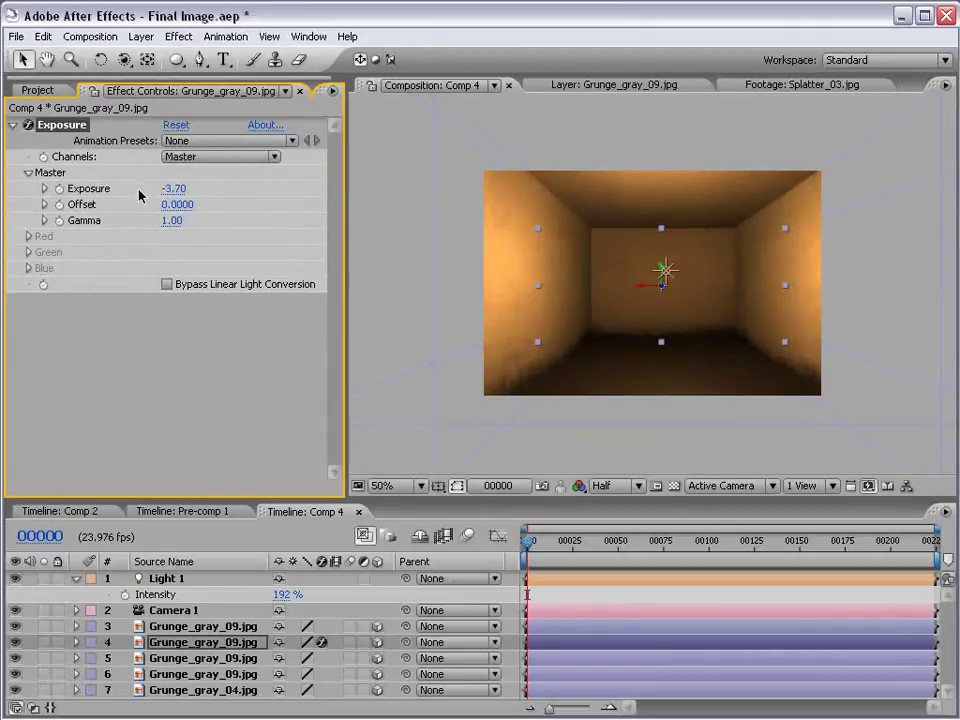
pyautogui.click(567, 600)
pyautogui.moveTo(206, 498); pyautogui.dragTo(206, 485)
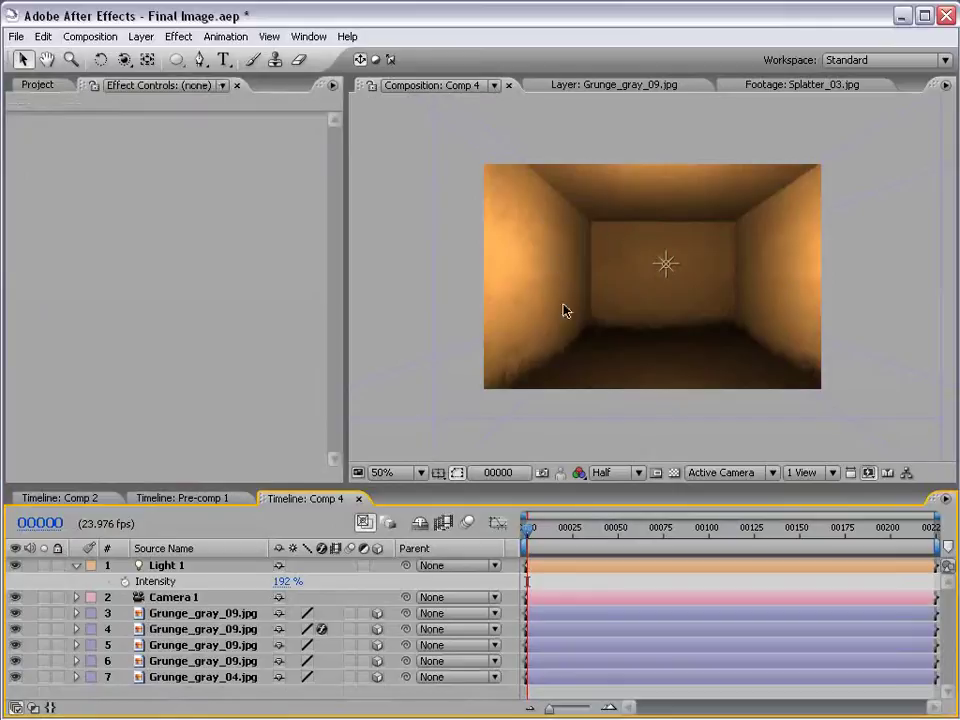
# - Apply Curves to the Grunge_gray_04.jpg floor layer, raising the highlights and pulling down the shadows for more contrast
pyautogui.click(215, 677)
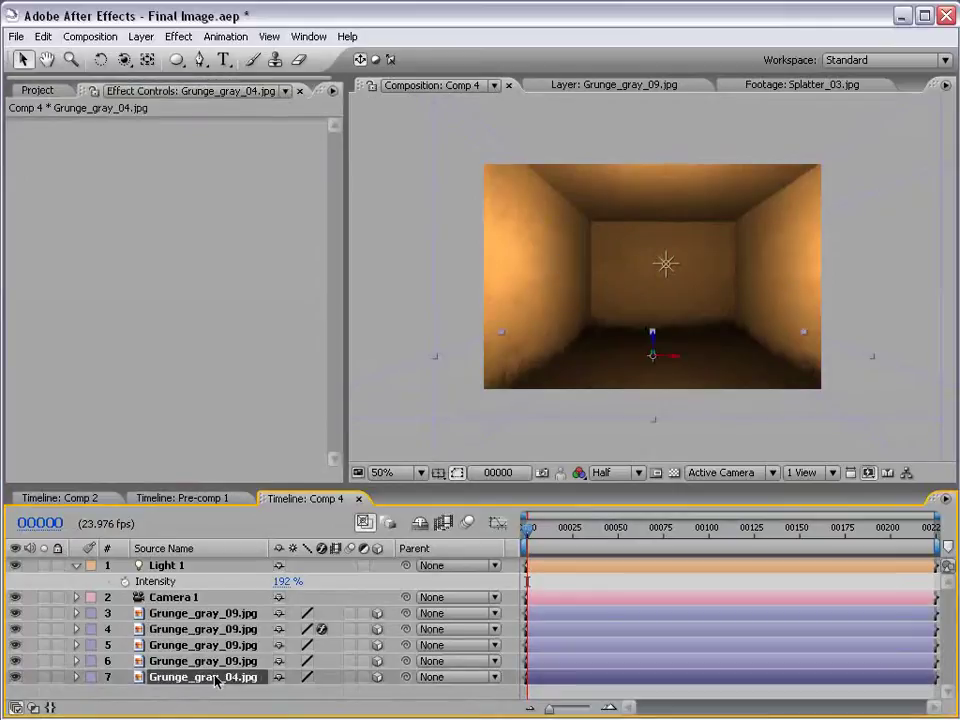
pyautogui.click(178, 36)
pyautogui.moveTo(230, 192)
pyautogui.click(430, 399)
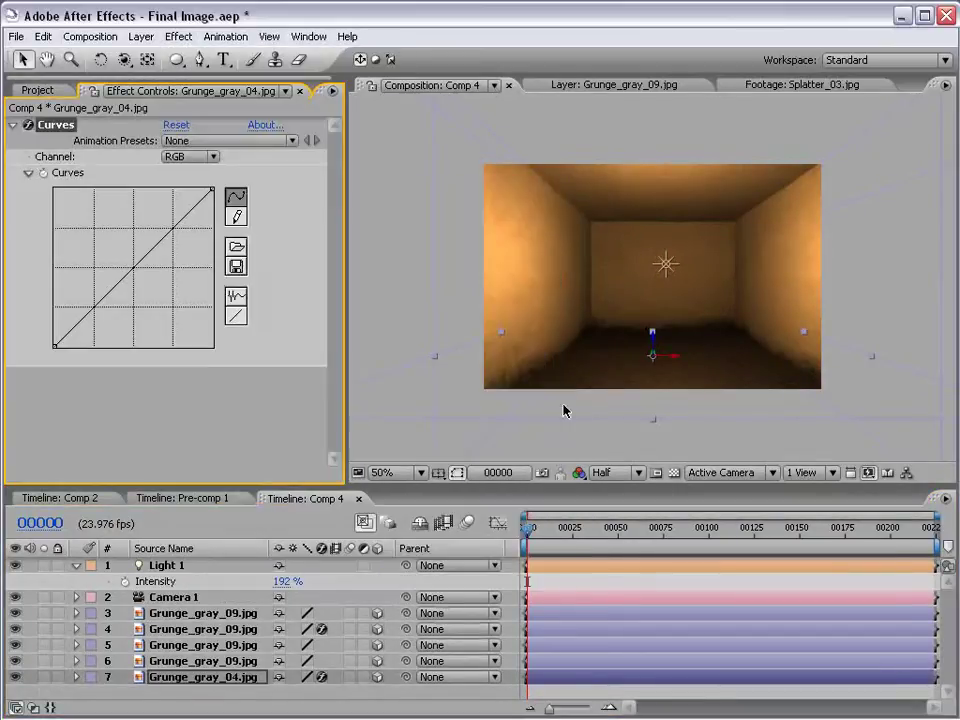
pyautogui.moveTo(152, 249); pyautogui.dragTo(146, 233)
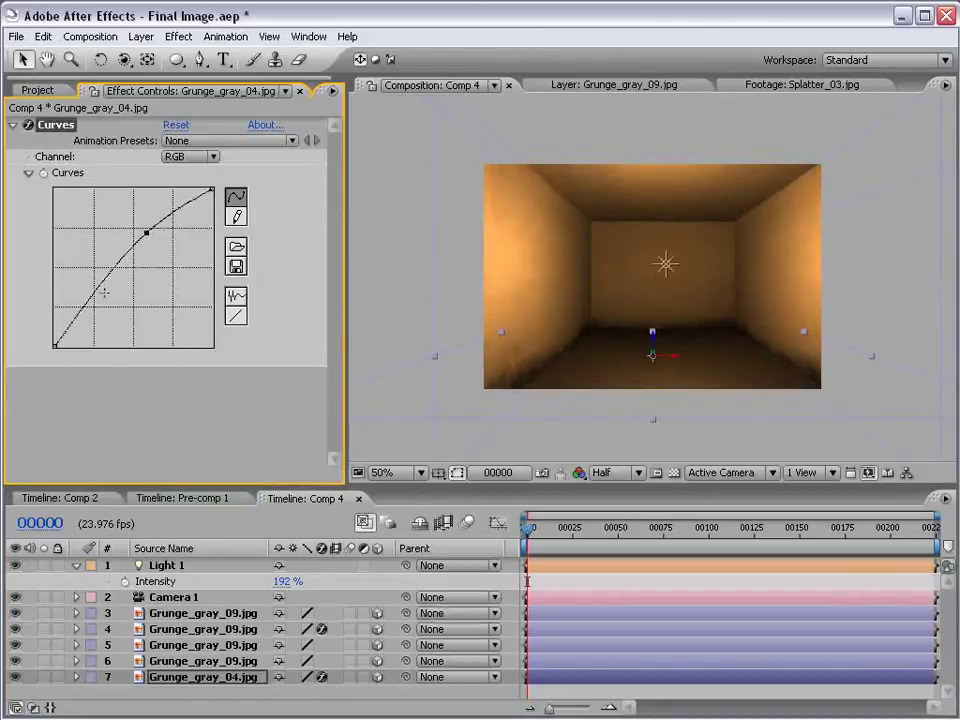
pyautogui.moveTo(98, 292); pyautogui.dragTo(96, 315)
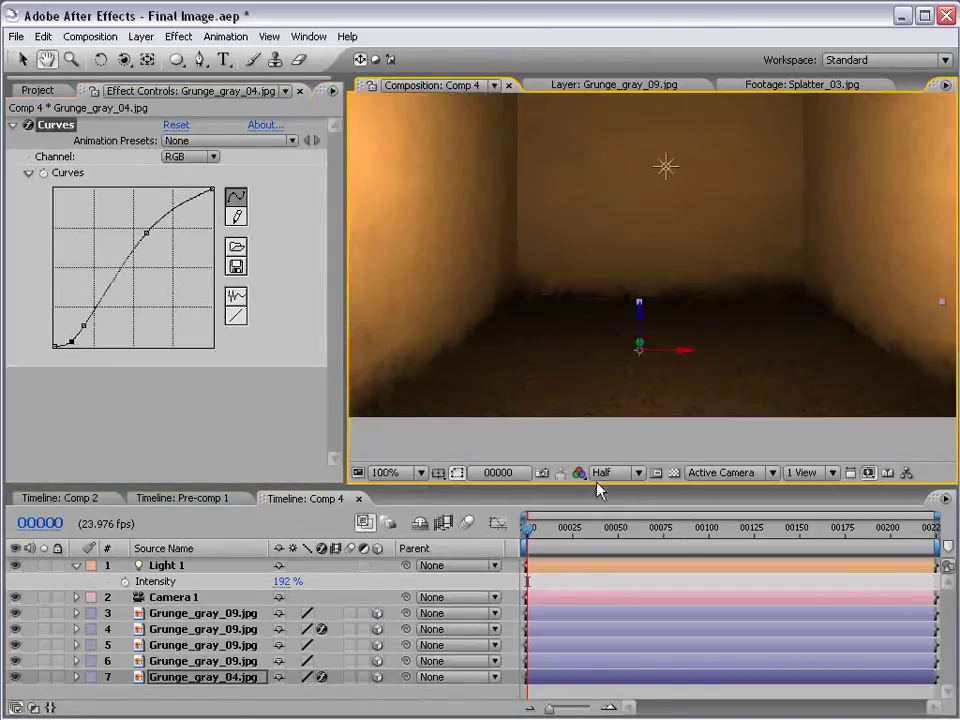
# - Set the composition preview resolution to Full and inspect the floor texture up close
pyautogui.click(612, 473)
pyautogui.click(614, 491)
pyautogui.scroll(-1, 672, 300)
pyautogui.moveTo(667, 267); pyautogui.dragTo(641, 326)
pyautogui.scroll(1, 655, 404)
pyautogui.scroll(-1, 628, 405)
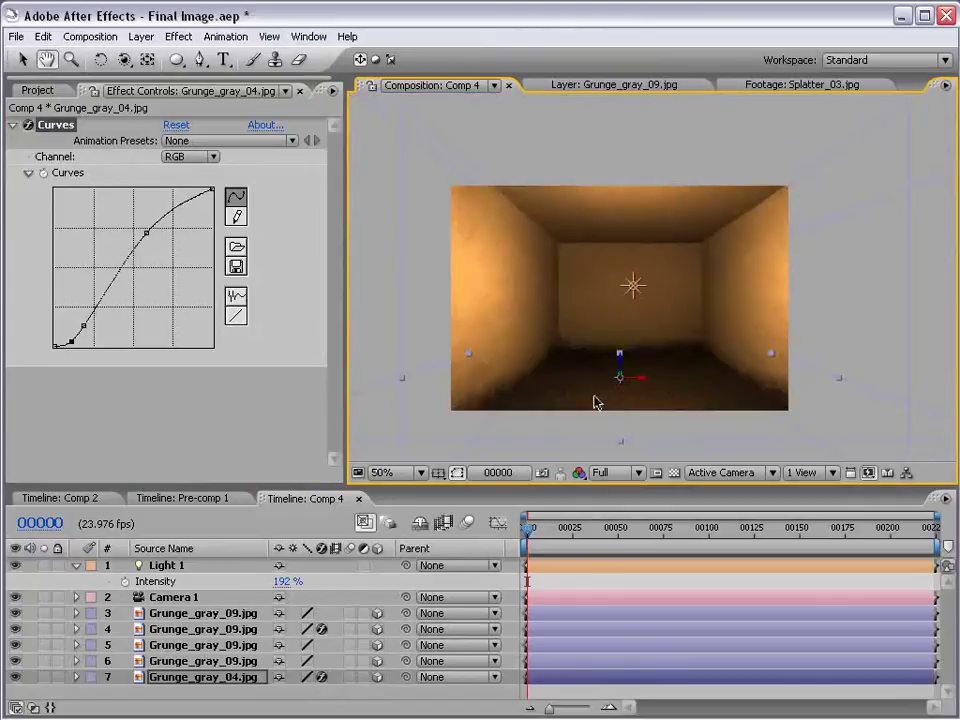
# - Change Light 1's color to a brighter, more saturated orange and check the room's lighting
pyautogui.doubleClick(78, 568)
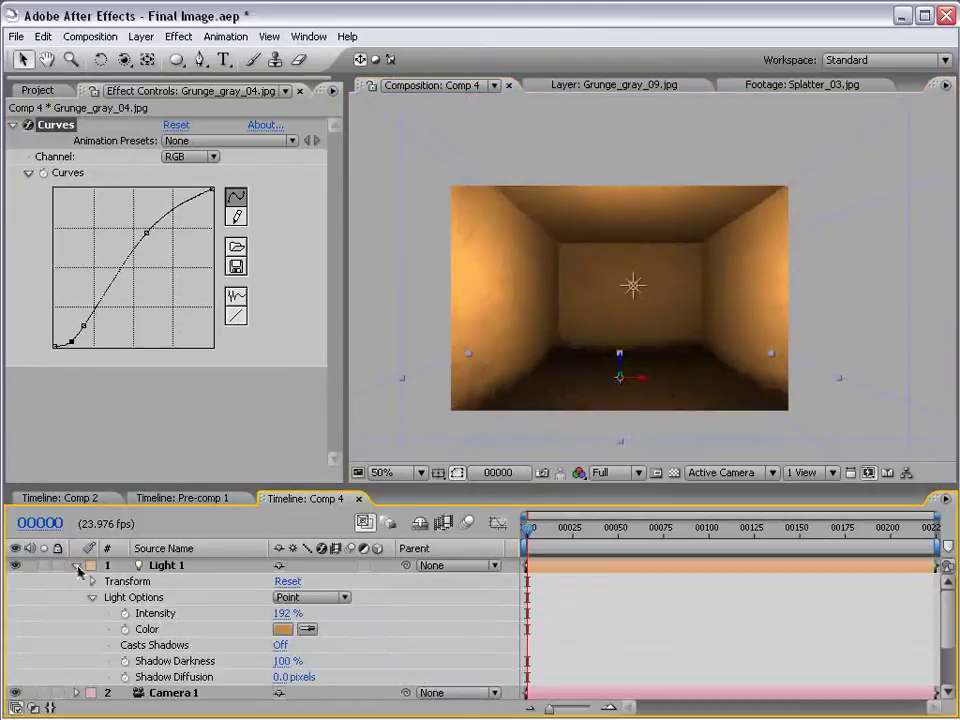
pyautogui.click(283, 629)
pyautogui.moveTo(474, 454); pyautogui.dragTo(490, 434)
pyautogui.click(720, 383)
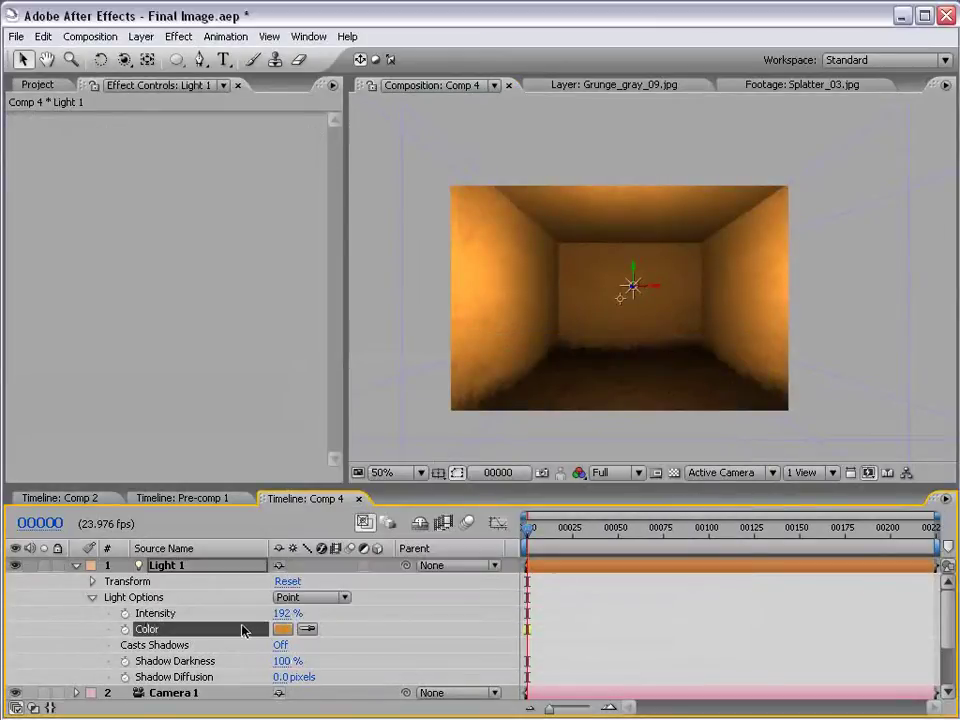
pyautogui.click(283, 629)
pyautogui.moveTo(486, 435); pyautogui.dragTo(476, 420)
pyautogui.click(722, 381)
pyautogui.click(675, 616)
pyautogui.scroll(1, 622, 332)
pyautogui.scroll(-1, 622, 332)
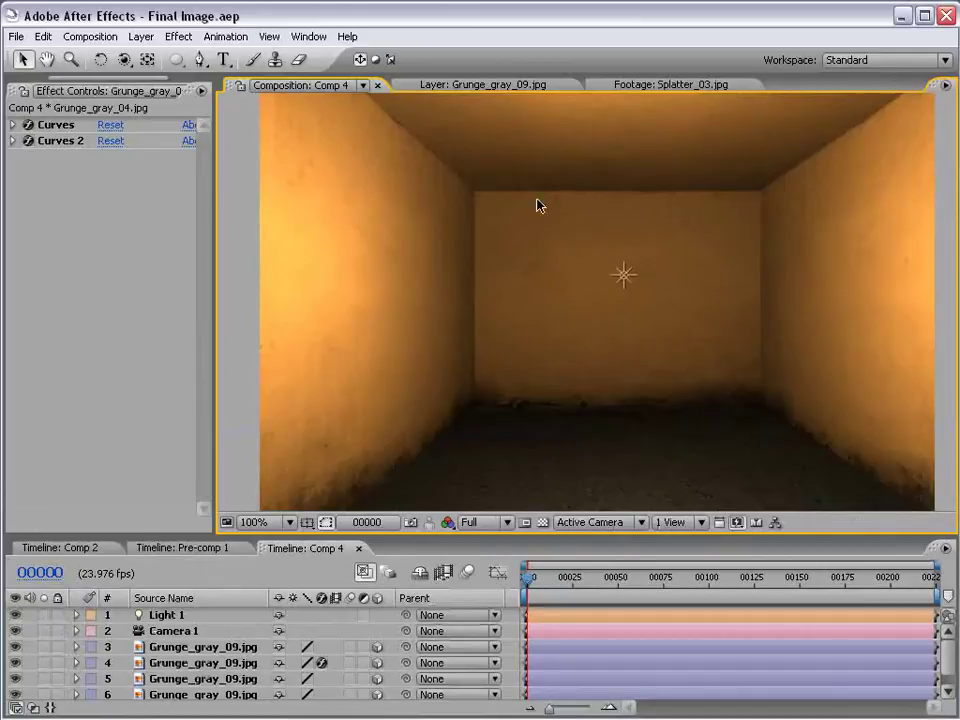
# - Add a 720 × 480 pixel white solid, White Solid 6, and apply CC Particle World to it
pyautogui.click(141, 36)
pyautogui.moveTo(150, 56)
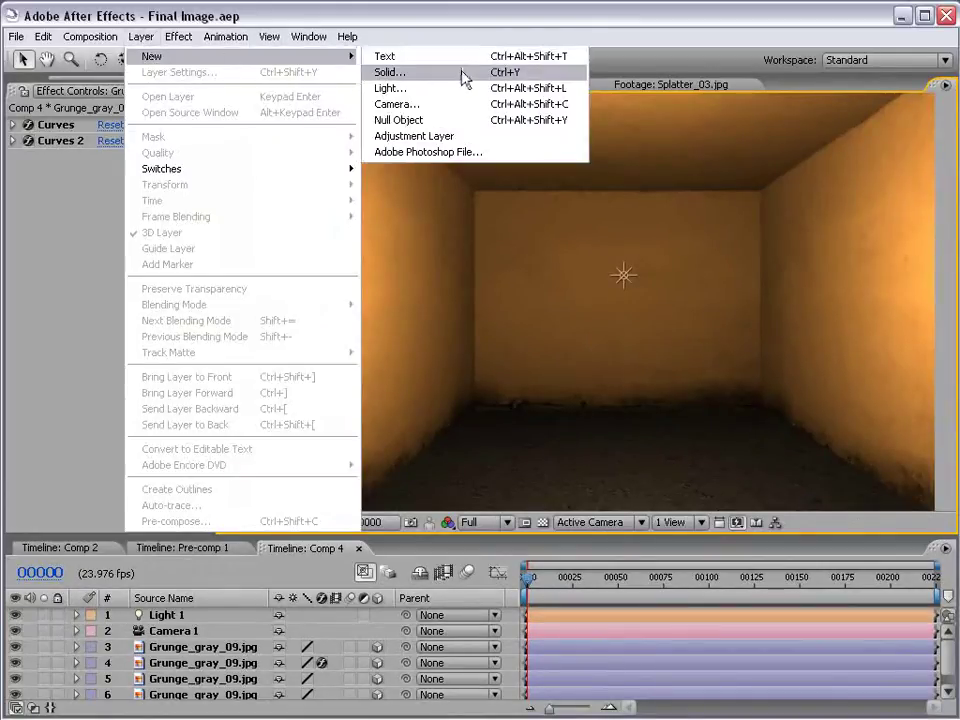
pyautogui.click(464, 73)
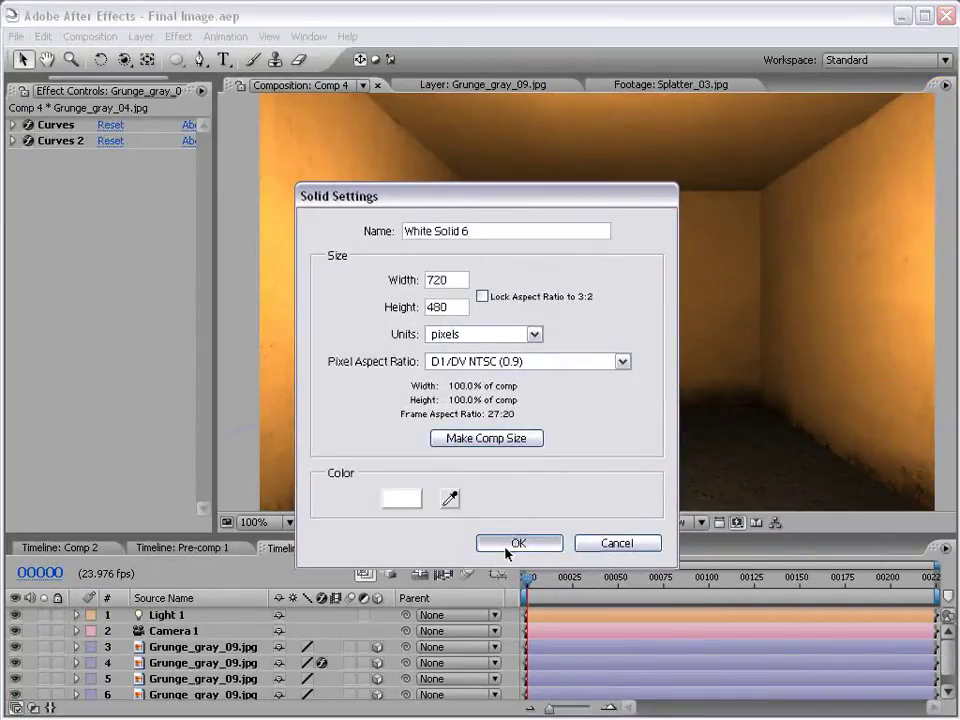
pyautogui.click(516, 545)
pyautogui.click(180, 37)
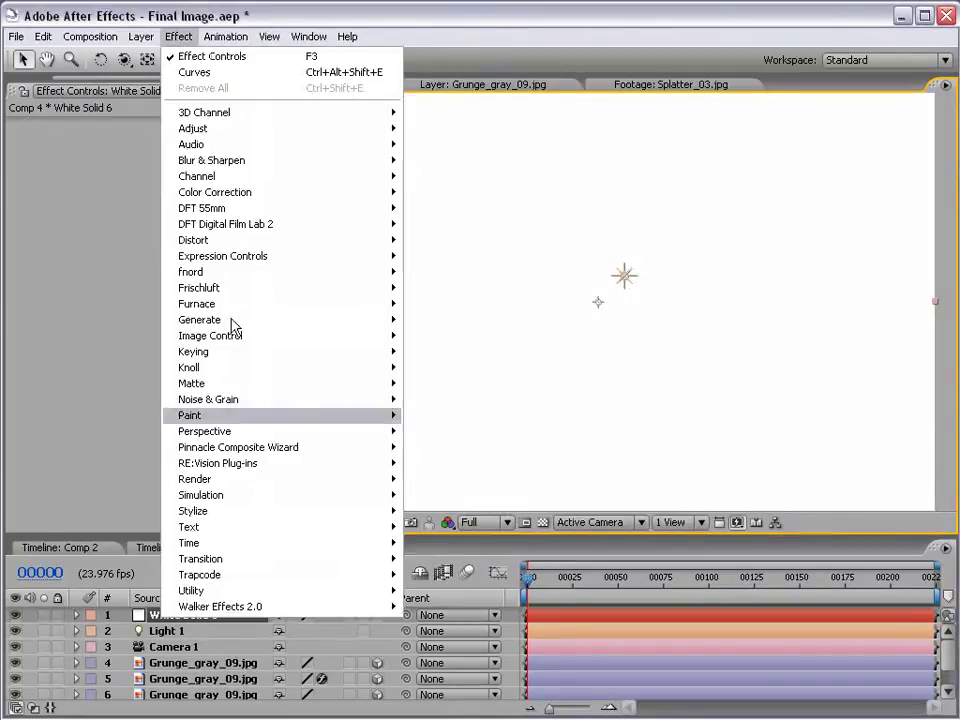
pyautogui.moveTo(208, 497)
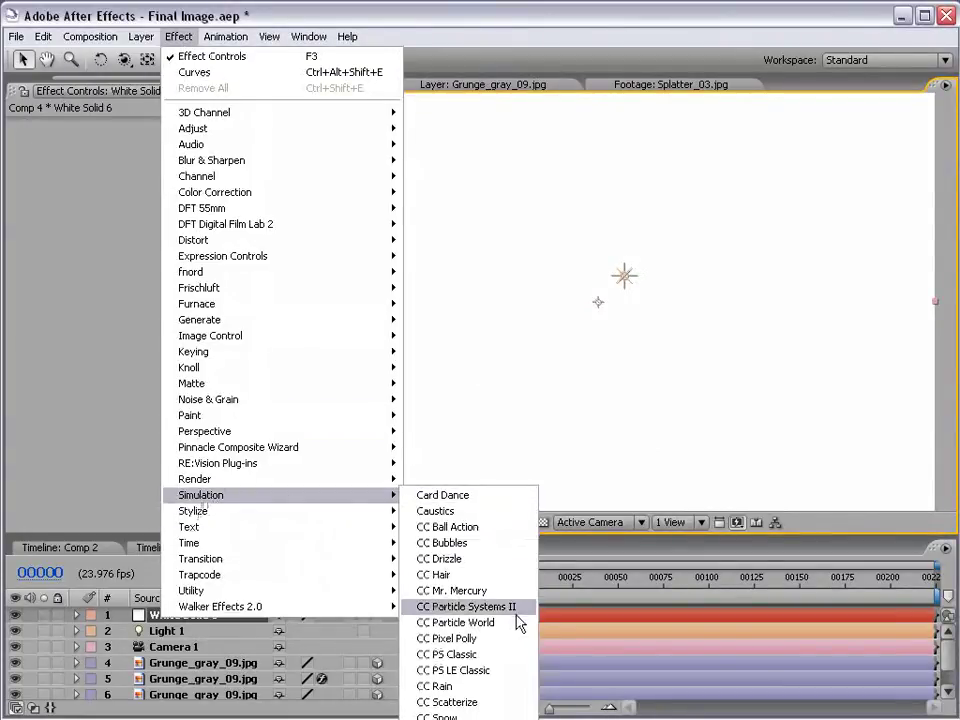
pyautogui.click(483, 623)
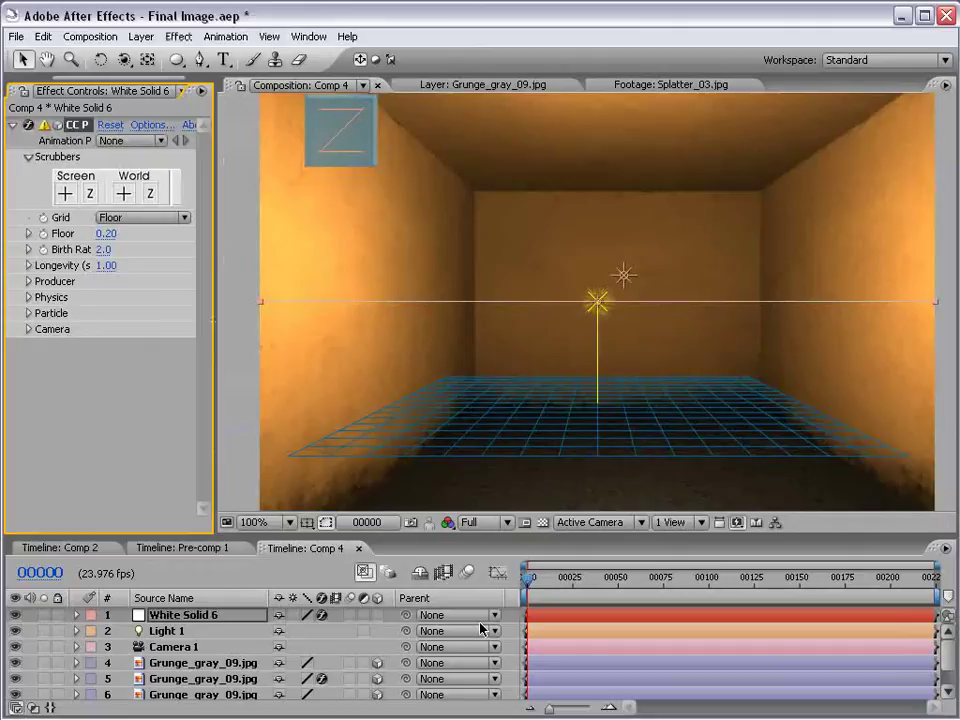
# - Set the particle effect's Grid to Off and preview the particles at frame 44
pyautogui.moveTo(530, 577); pyautogui.dragTo(578, 580)
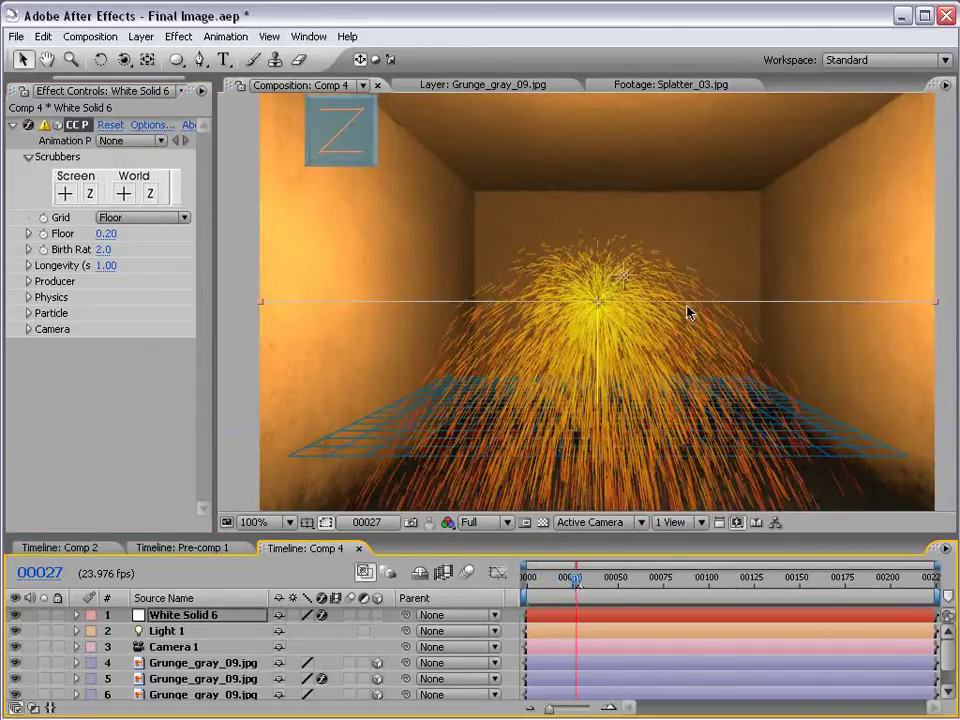
pyautogui.moveTo(213, 215); pyautogui.dragTo(296, 220)
pyautogui.click(161, 219)
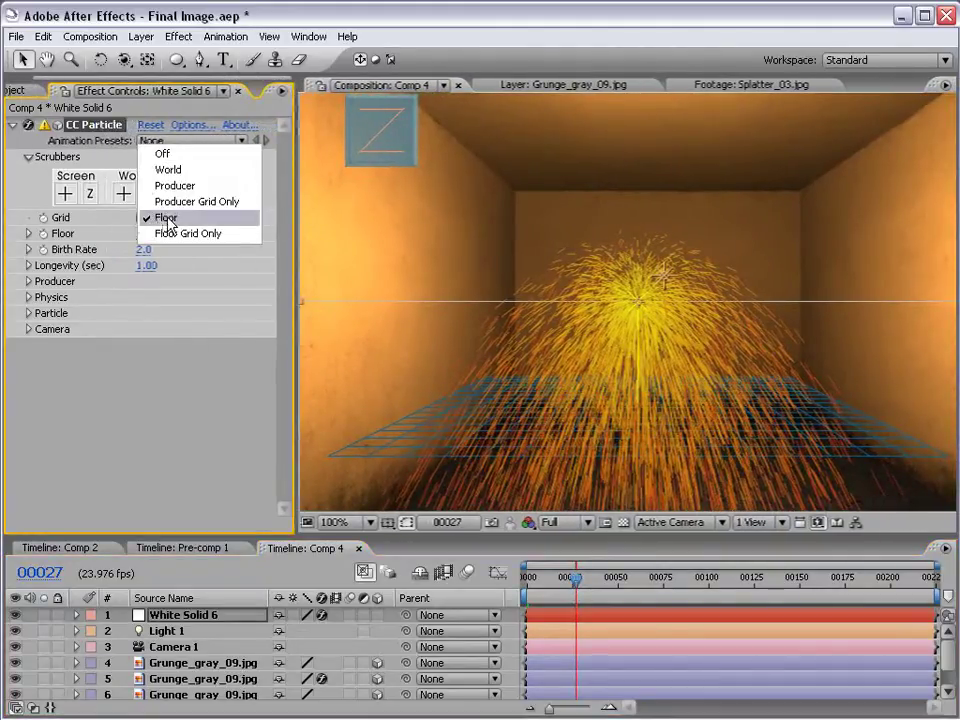
pyautogui.click(164, 154)
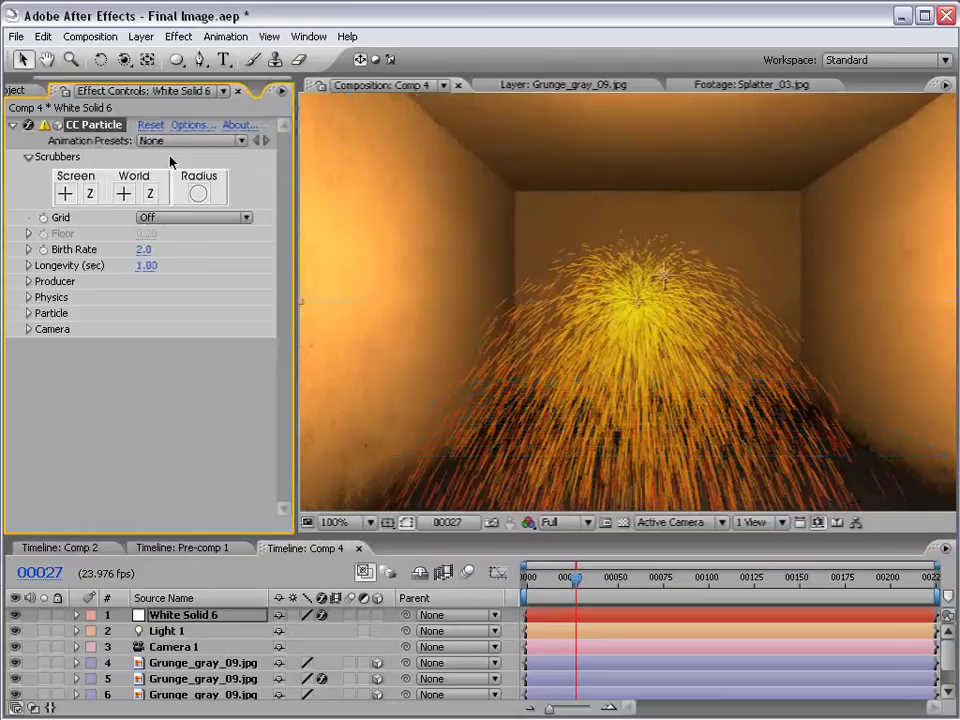
pyautogui.moveTo(576, 578); pyautogui.dragTo(608, 578)
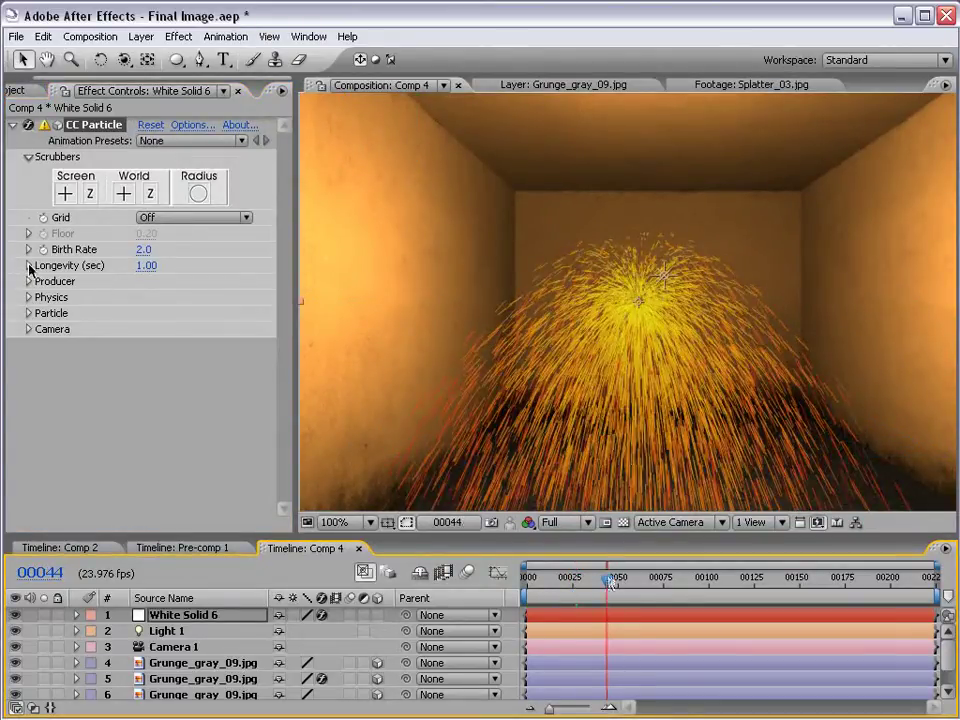
# - Set the particle producer's Radius X, Radius Y and Radius Z to 0
pyautogui.click(29, 281)
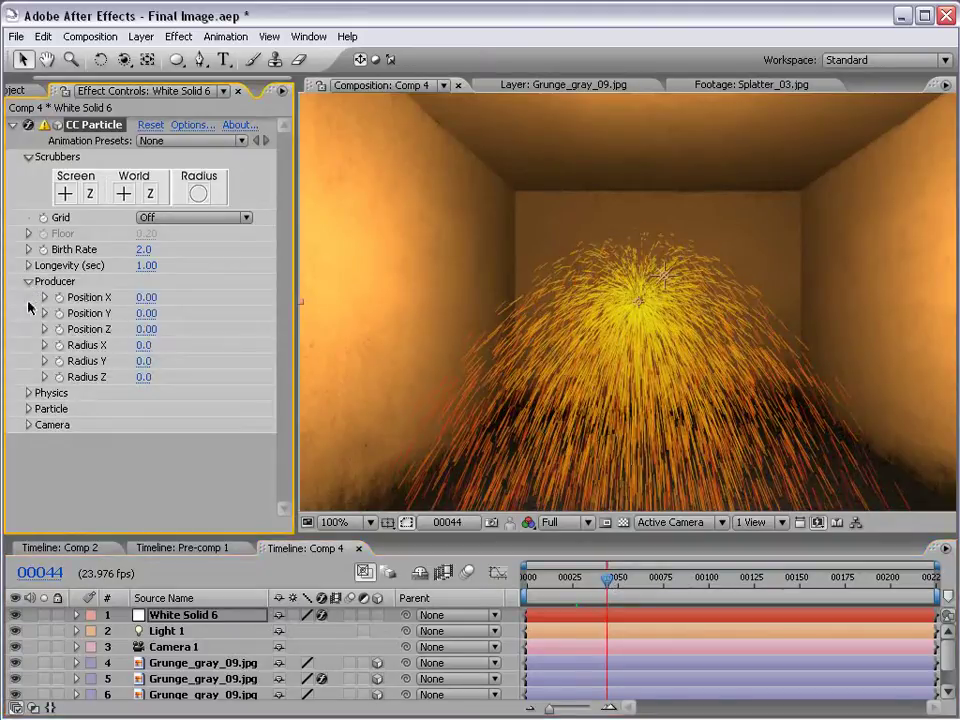
pyautogui.click(29, 393)
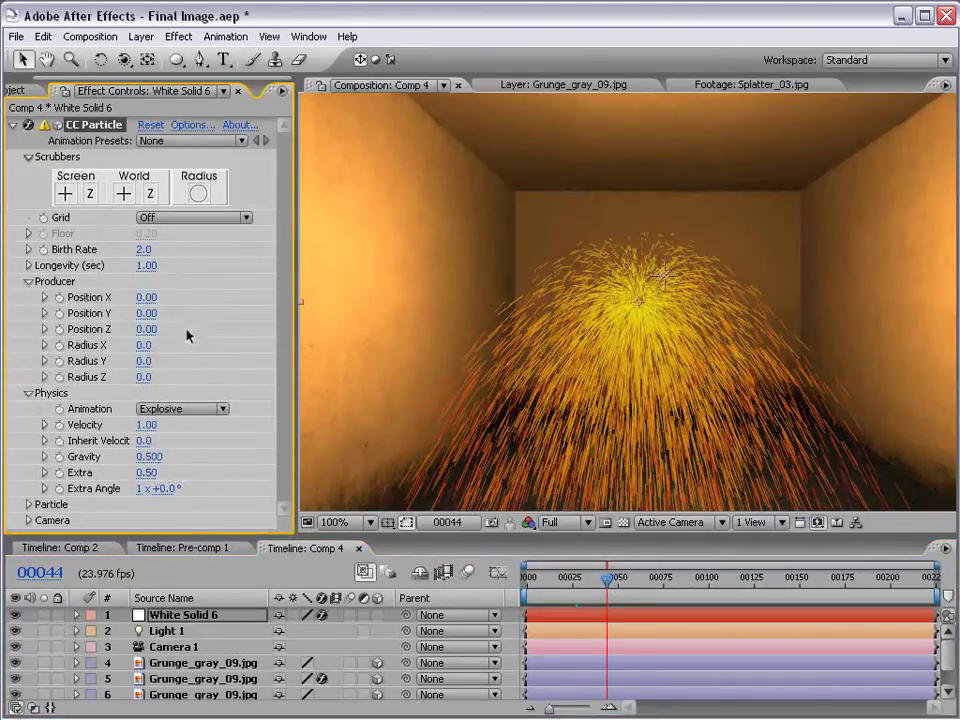
pyautogui.click(146, 347)
pyautogui.write('0')
pyautogui.click(146, 363)
pyautogui.write('0')
pyautogui.click(150, 379)
pyautogui.click(147, 378)
pyautogui.write('0')
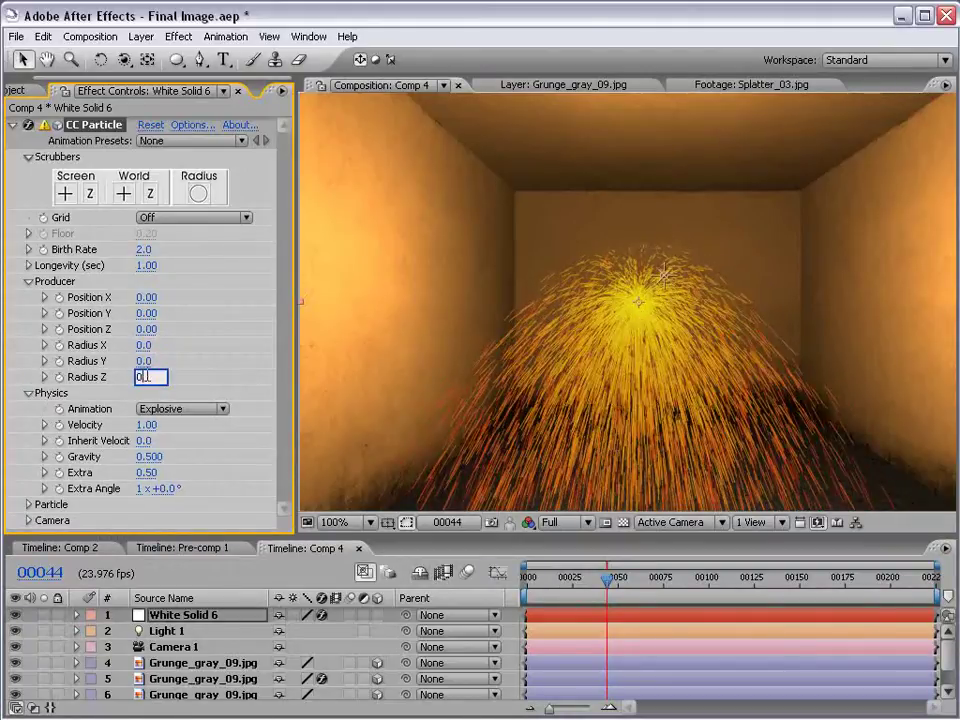
pyautogui.press('Return')
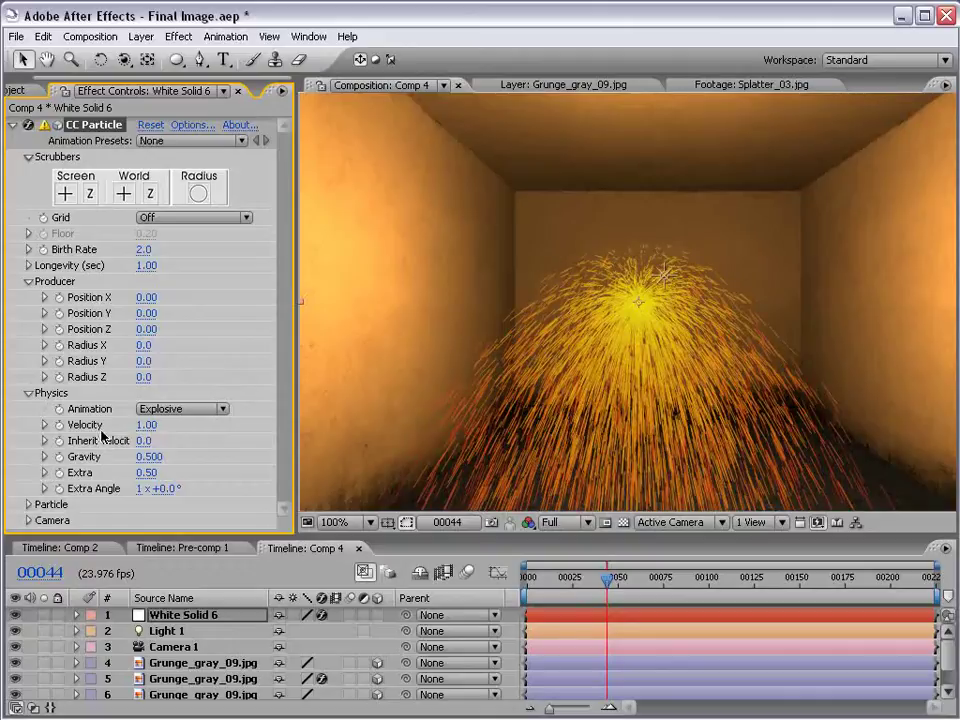
# - Set the particle physics Velocity, Gravity and Extra values to 0
pyautogui.click(145, 425)
pyautogui.write('0')
pyautogui.press('Return')
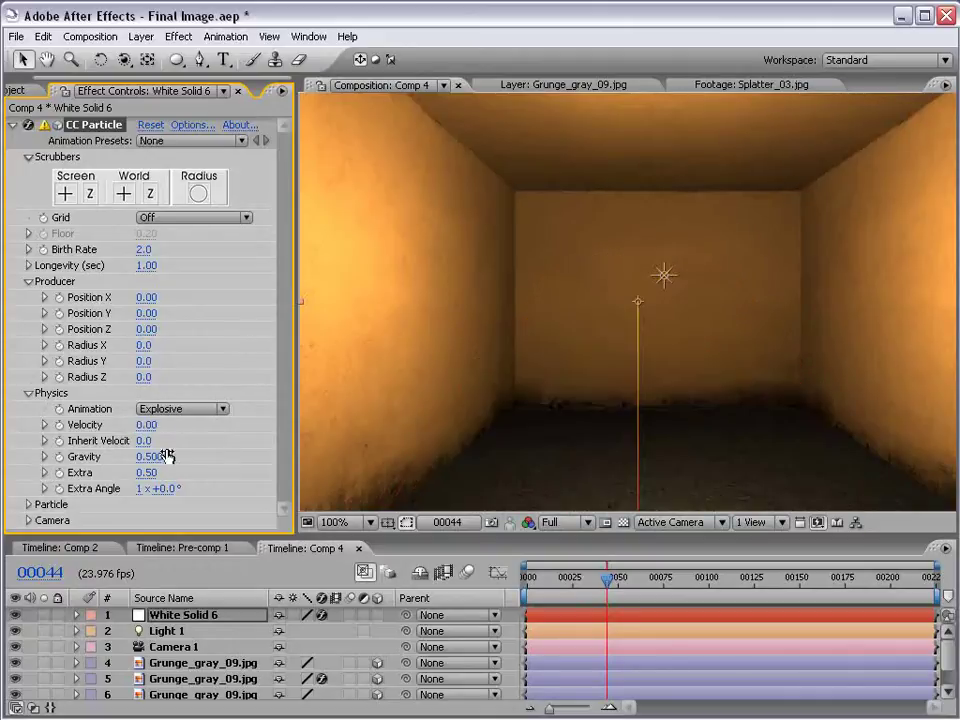
pyautogui.click(142, 442)
pyautogui.click(140, 456)
pyautogui.write('0')
pyautogui.press('Return')
pyautogui.click(146, 472)
pyautogui.write('0')
pyautogui.press('Return')
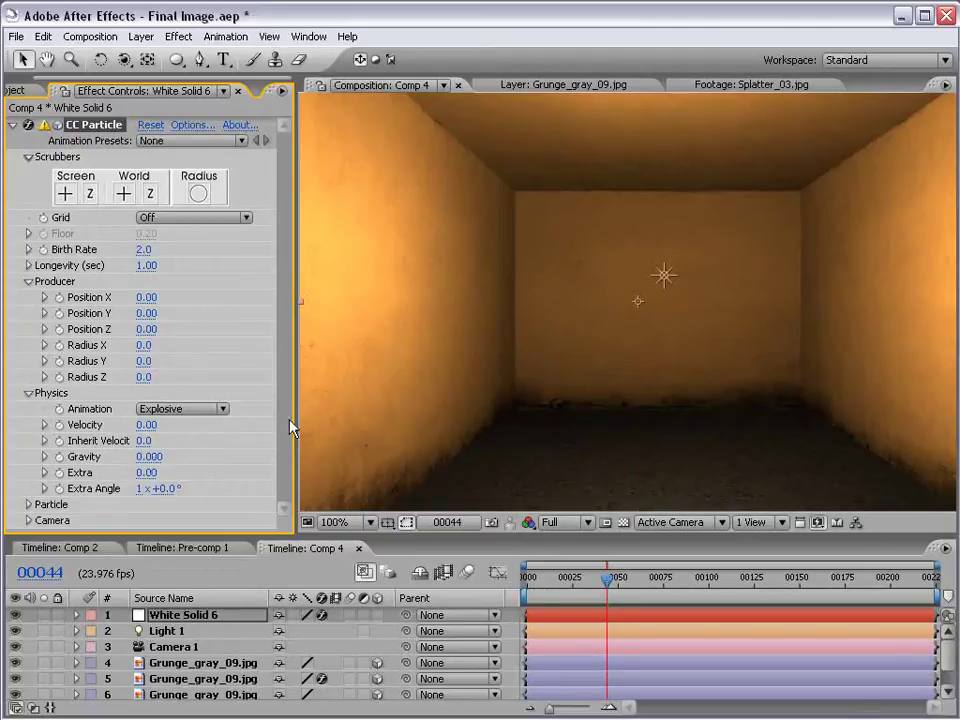
# - Go to frame 89 and examine the particle emission point up close
pyautogui.moveTo(606, 591); pyautogui.dragTo(688, 591)
pyautogui.scroll(5, 628, 409)
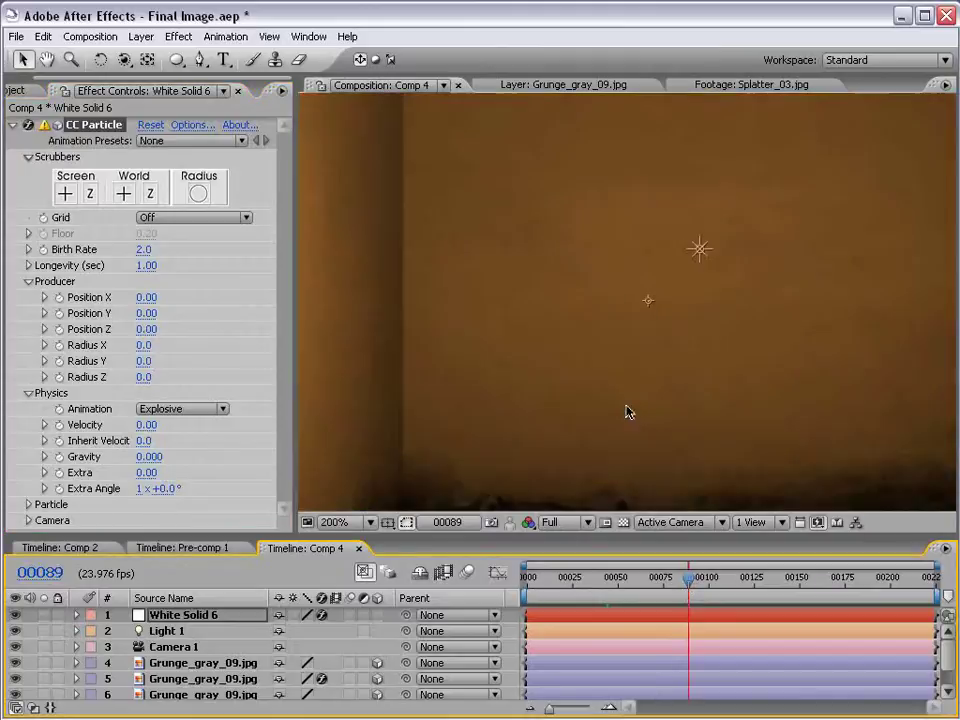
pyautogui.scroll(-5, 628, 411)
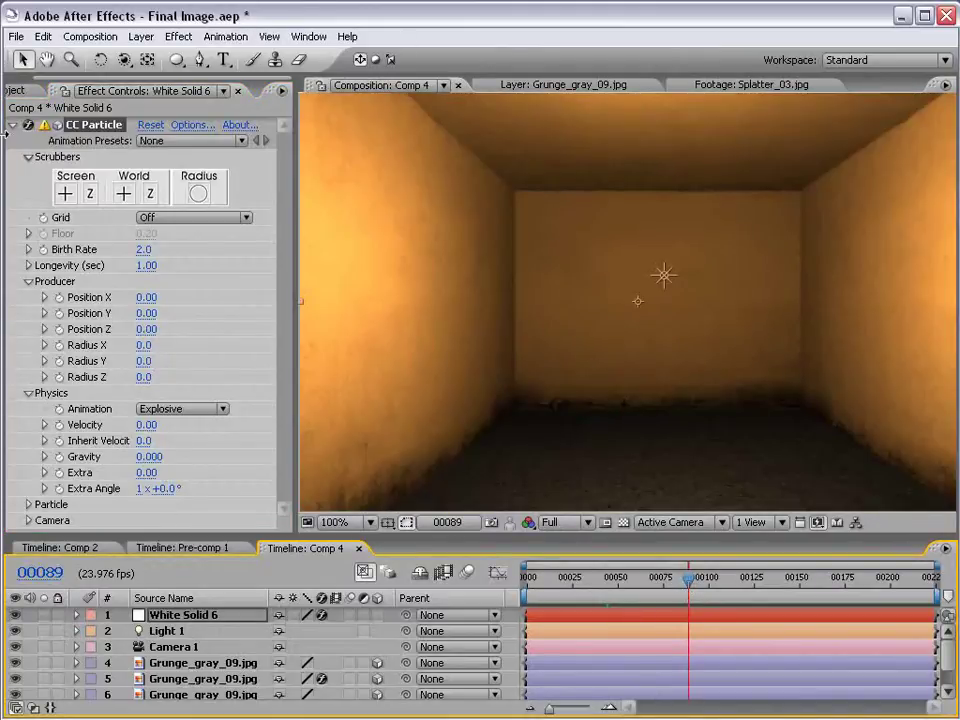
# - Add a null object to the composition, try moving it in the view and undo the move
pyautogui.click(141, 36)
pyautogui.moveTo(153, 60)
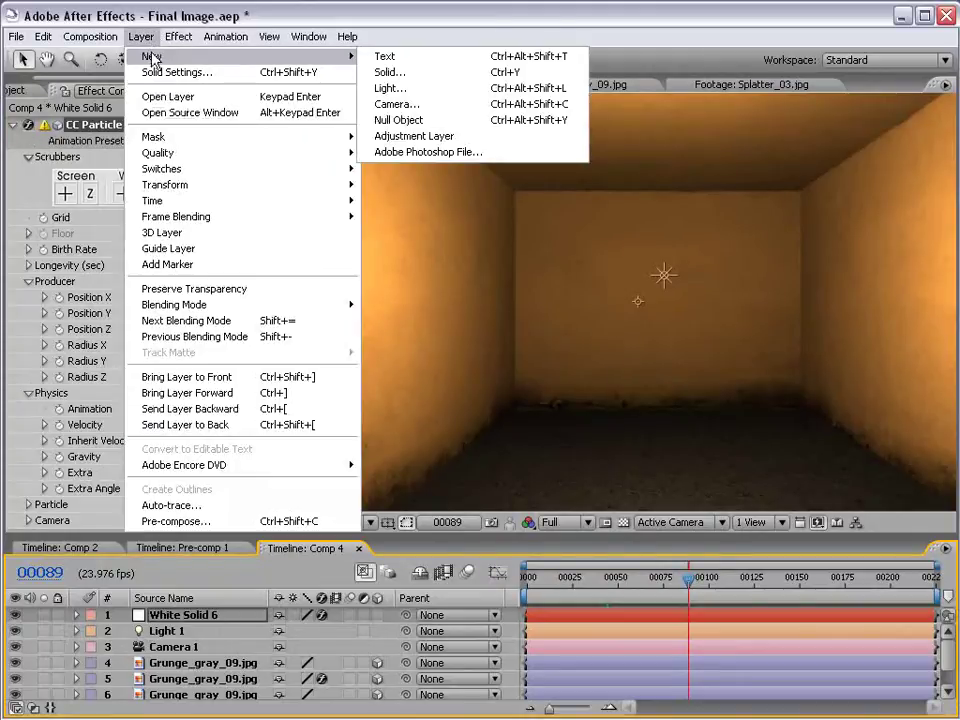
pyautogui.click(405, 120)
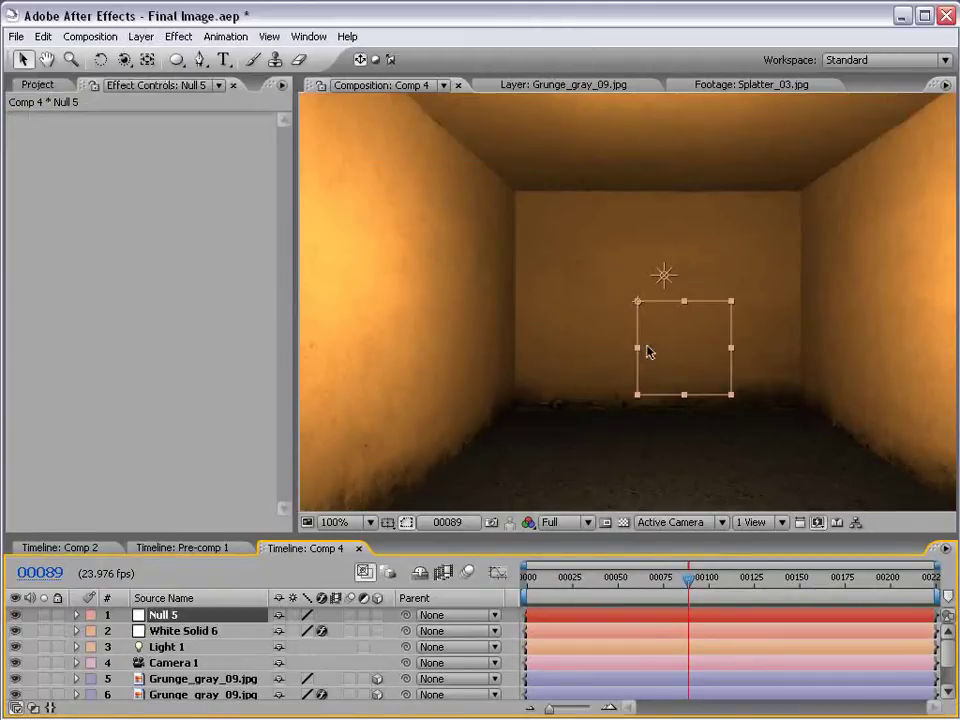
pyautogui.moveTo(675, 310); pyautogui.dragTo(714, 367)
pyautogui.hotkey('ctrl', 'z')
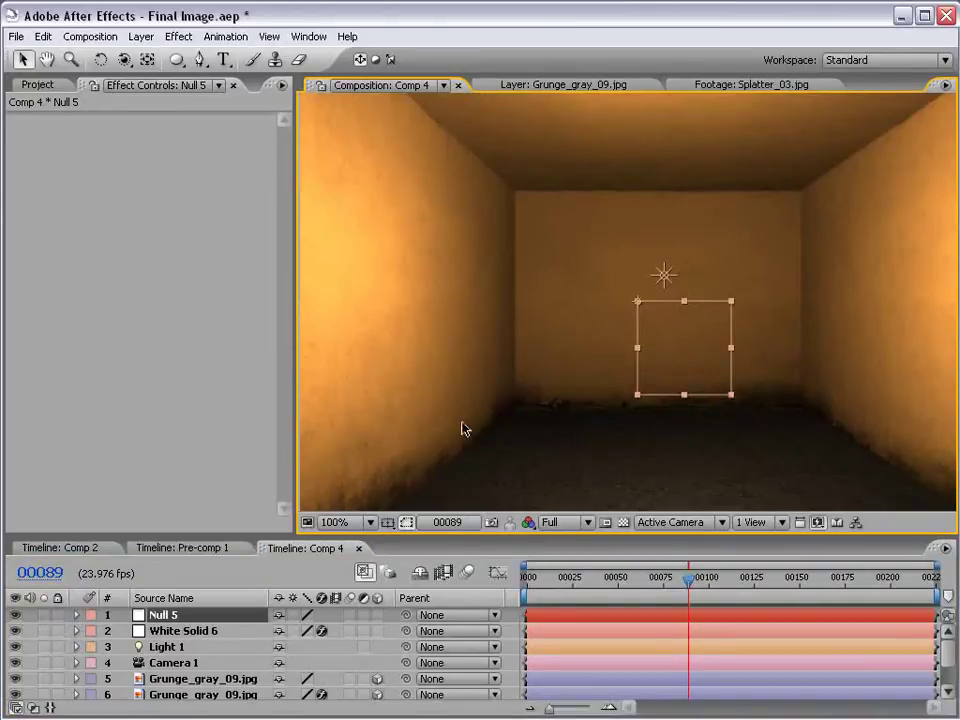
# - Select the particle effect on White Solid 6 and widen its settings area to fit the full parameter names
pyautogui.click(150, 631)
pyautogui.click(105, 124)
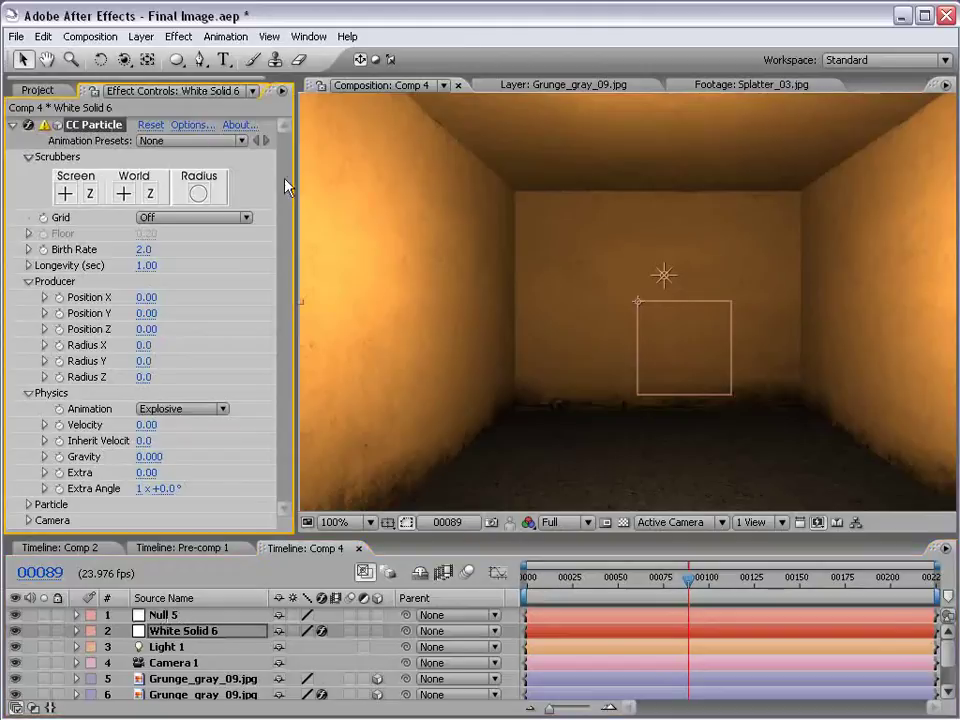
pyautogui.moveTo(295, 180); pyautogui.dragTo(369, 179)
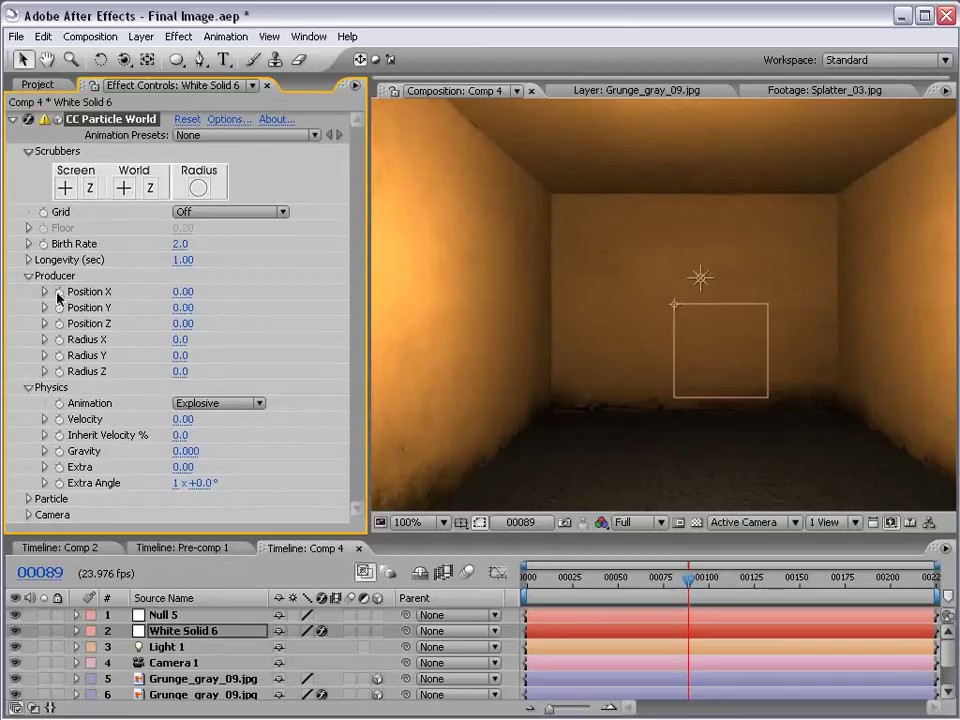
# - Keyframe the particle producer's Position X, Y and Z at frame 89, change Position Y at a later frame, and scrub to frame 95
pyautogui.moveTo(58, 293); pyautogui.dragTo(61, 323)
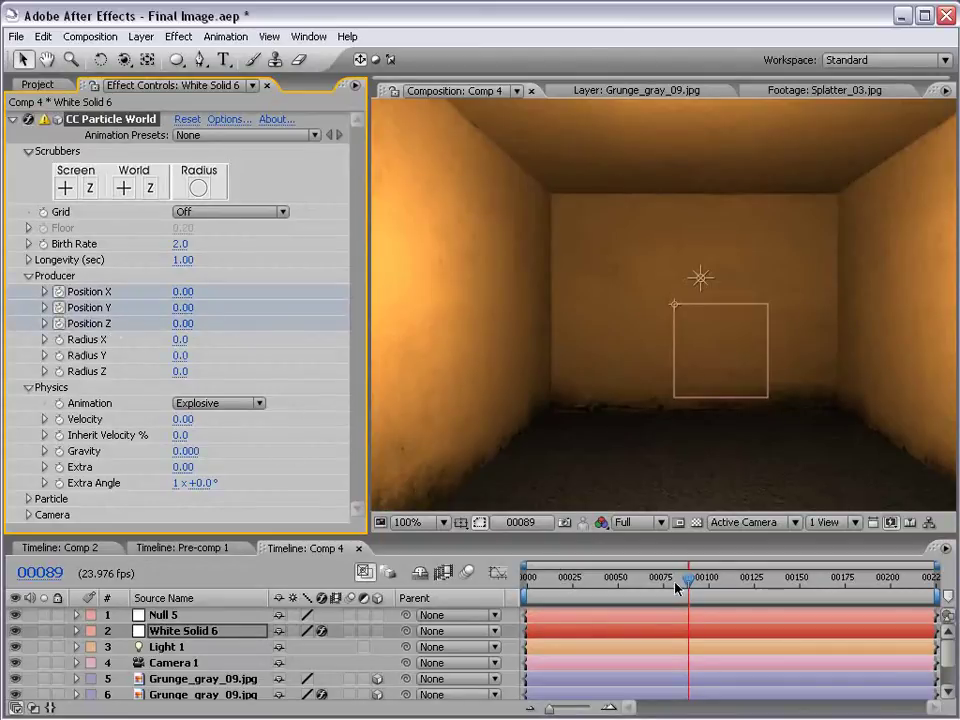
pyautogui.moveTo(682, 578); pyautogui.dragTo(717, 578)
pyautogui.moveTo(188, 307); pyautogui.dragTo(240, 317)
pyautogui.moveTo(722, 582); pyautogui.dragTo(697, 585)
pyautogui.press('u')
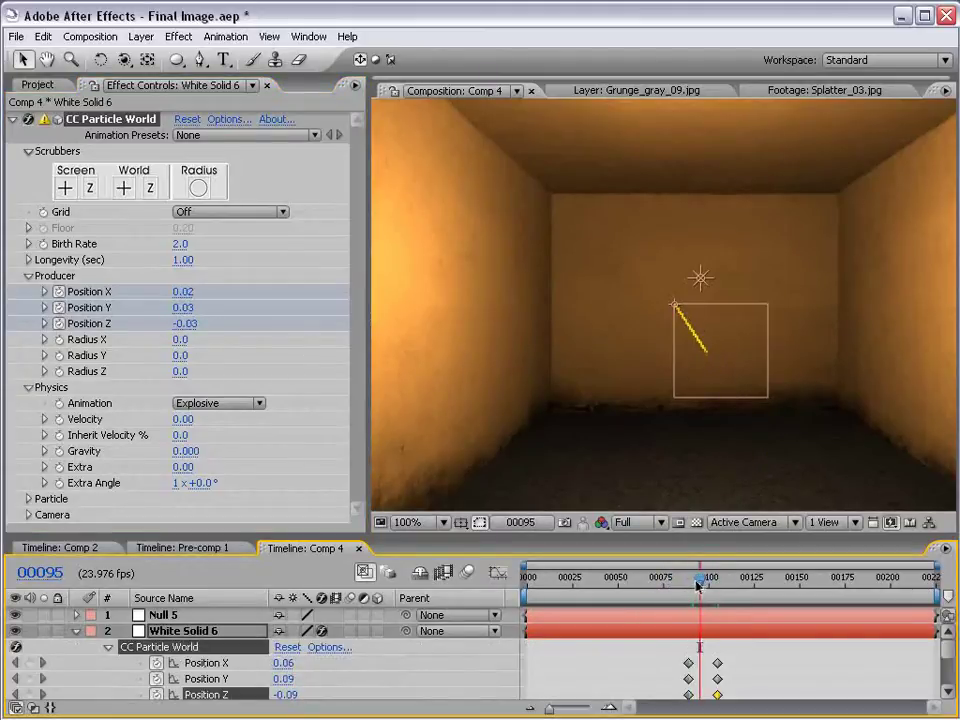
pyautogui.click(777, 662)
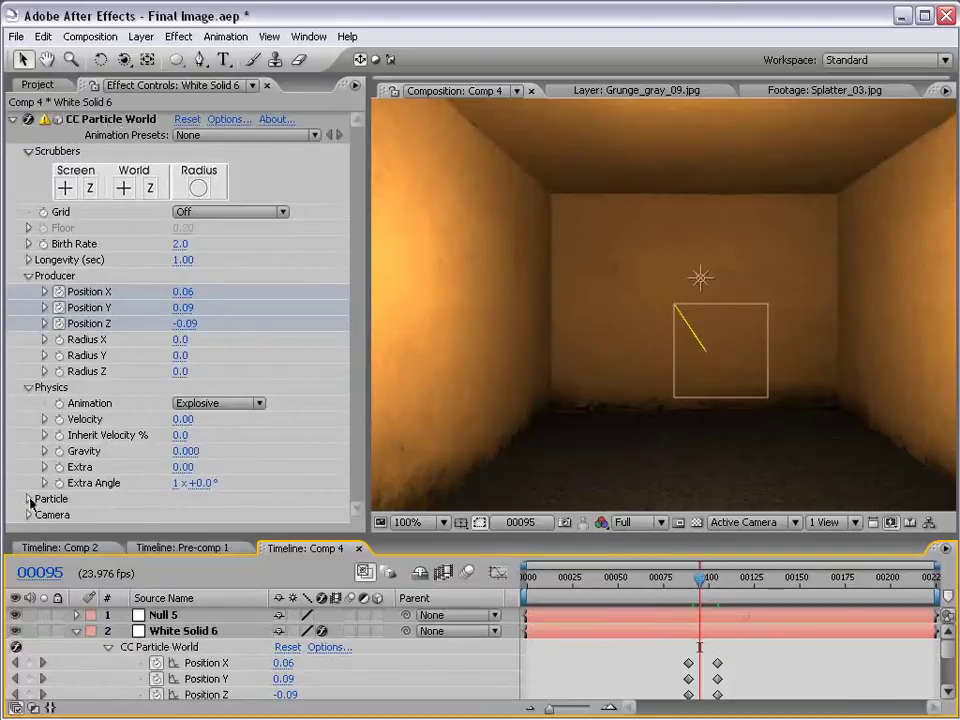
# - Set the particle effect's Particle Type to Lens Convex
pyautogui.click(29, 499)
pyautogui.click(205, 418)
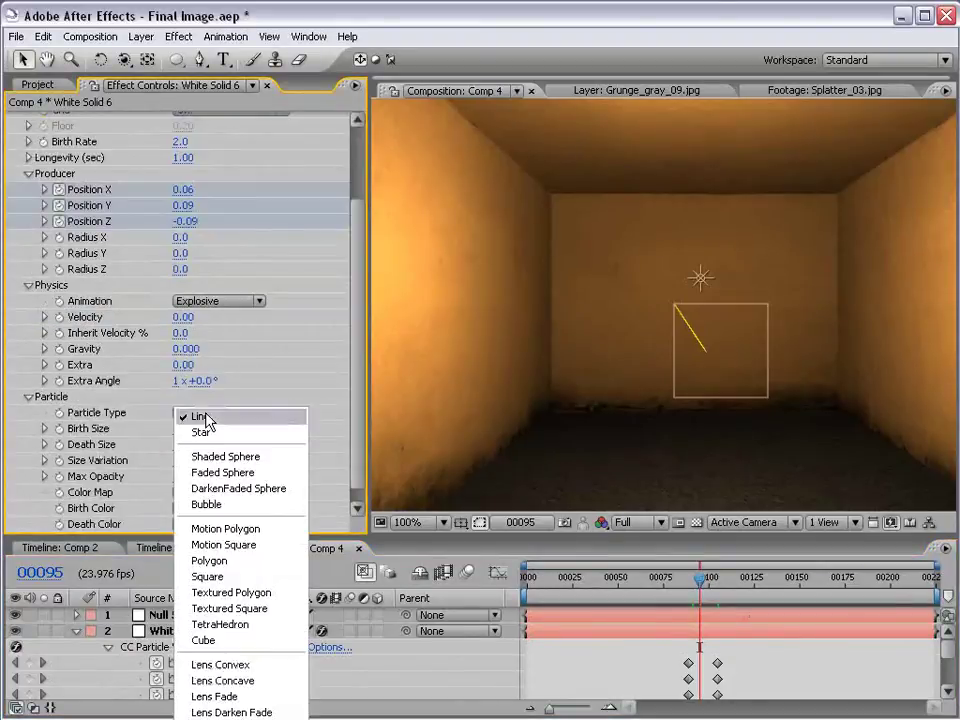
pyautogui.click(250, 667)
# - At frame 98, keyframe the producer's Position X at 0.09, Position Y at 0.11 and Position Z at -0.81
pyautogui.click(703, 582)
pyautogui.moveTo(703, 586); pyautogui.dragTo(706, 588)
pyautogui.moveTo(182, 222)
pyautogui.mouseDown()
pyautogui.moveTo(220, 221)
pyautogui.moveTo(122, 221)
pyautogui.mouseUp()
pyautogui.moveTo(178, 206)
pyautogui.mouseDown()
pyautogui.moveTo(198, 204)
pyautogui.moveTo(142, 154)
pyautogui.moveTo(130, 156)
pyautogui.mouseUp()
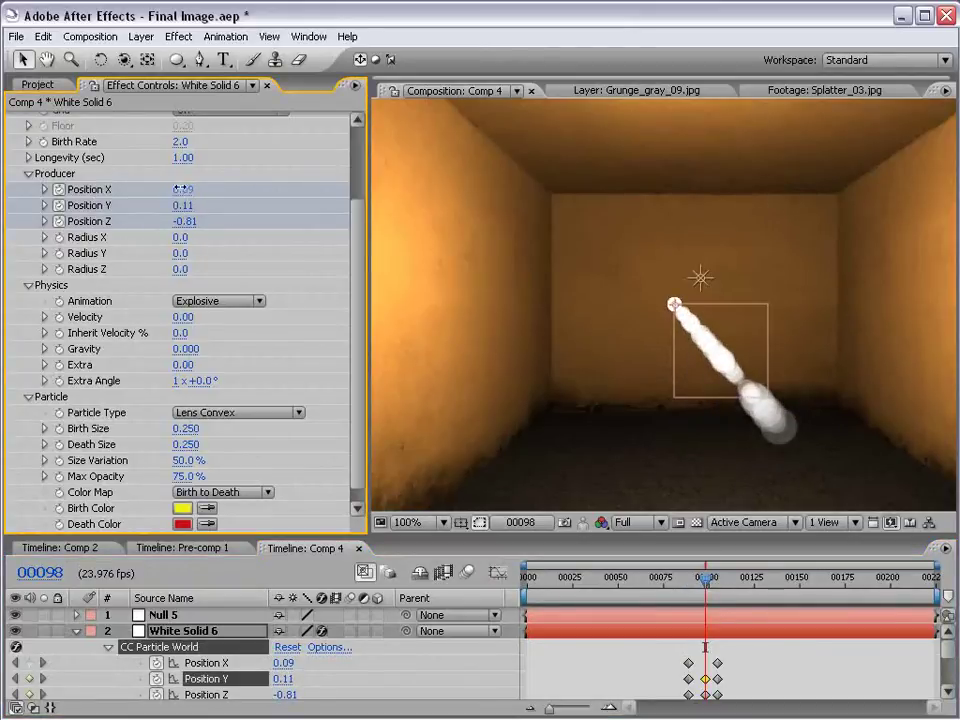
pyautogui.moveTo(183, 187); pyautogui.dragTo(180, 188)
pyautogui.click(752, 655)
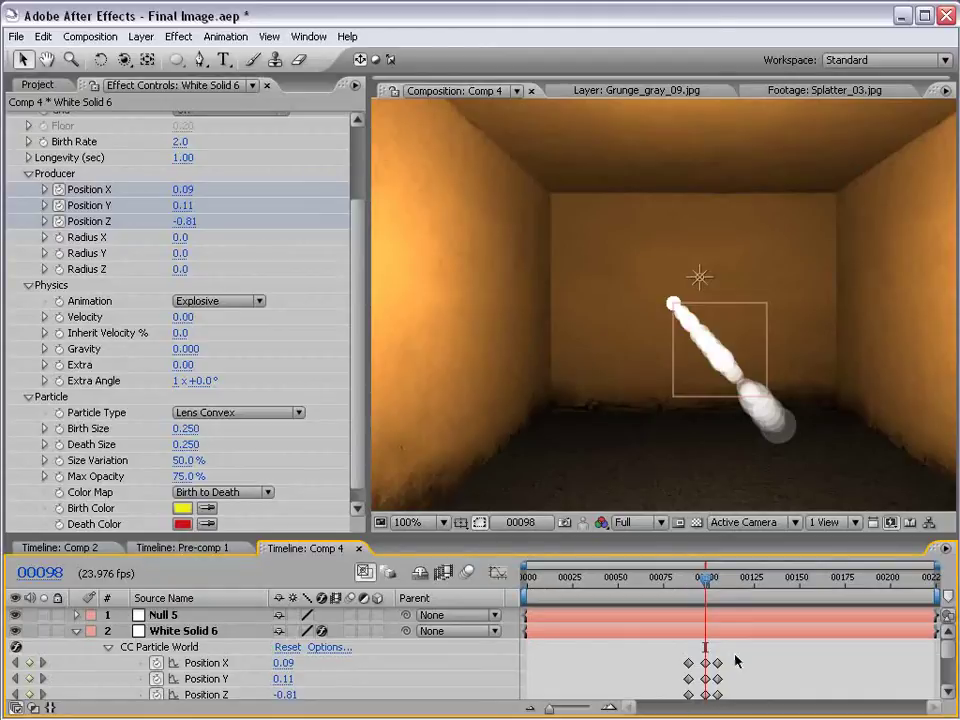
# - Delete all the Position X, Position Y and Position Z keyframes of the particle effect
pyautogui.moveTo(739, 652); pyautogui.dragTo(695, 697)
pyautogui.press('Delete')
pyautogui.moveTo(664, 655); pyautogui.dragTo(696, 697)
pyautogui.press('Delete')
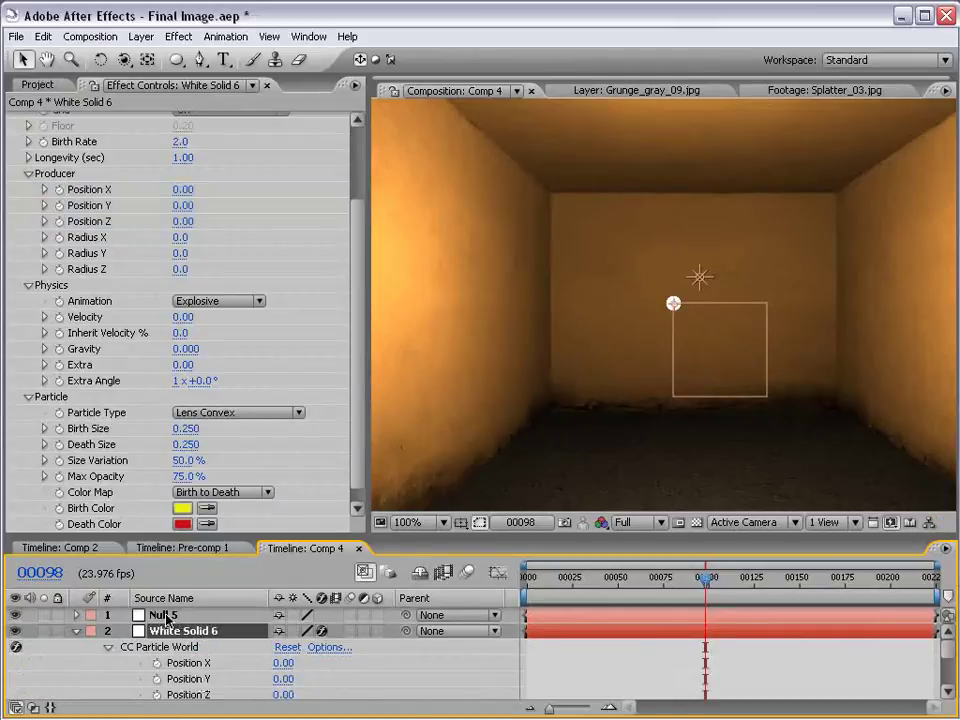
# - Make Null 5 a 3D layer, try moving it in the room and undo the move
pyautogui.click(163, 615)
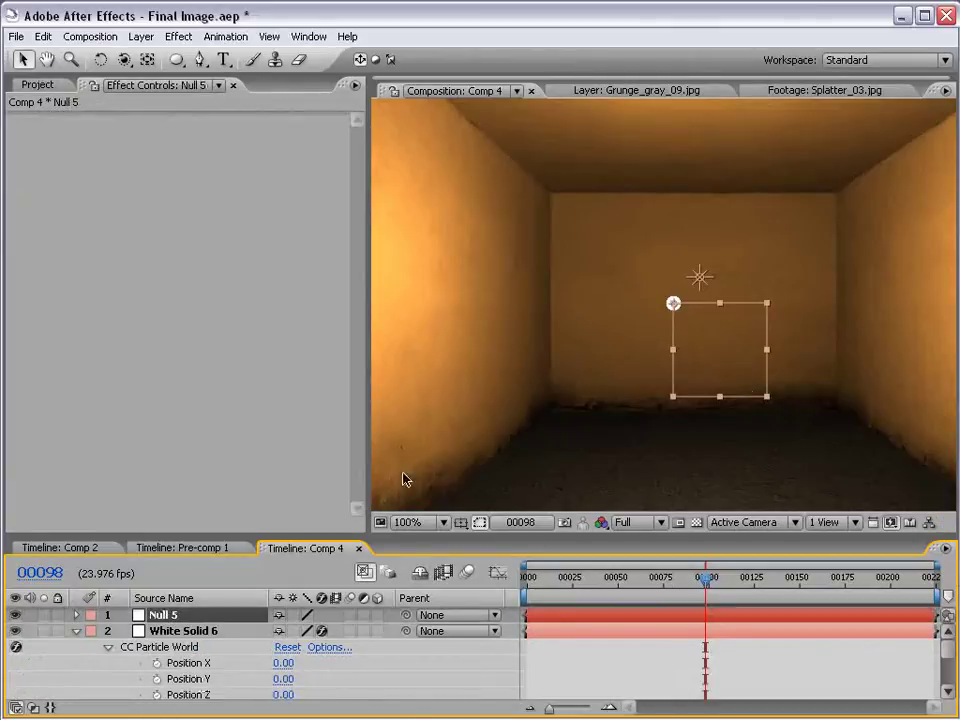
pyautogui.click(377, 615)
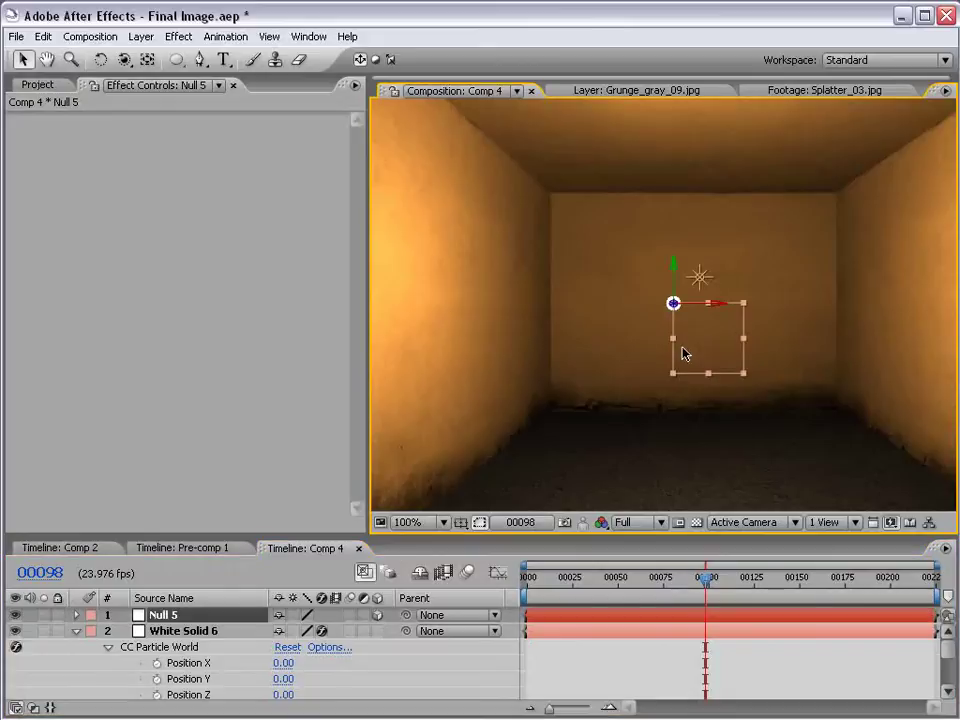
pyautogui.moveTo(726, 304); pyautogui.dragTo(656, 354)
pyautogui.hotkey('ctrl', 'z')
# - Reveal Null 5's Position property and enlarge the timeline to fit the particle effect's position properties as well
pyautogui.click(589, 631)
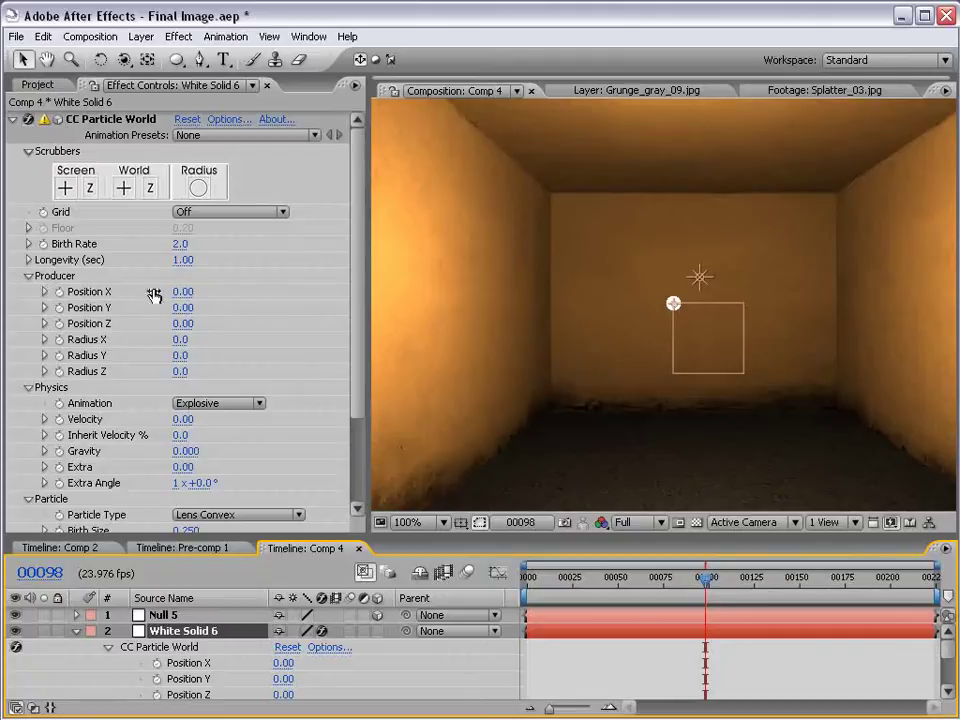
pyautogui.click(165, 616)
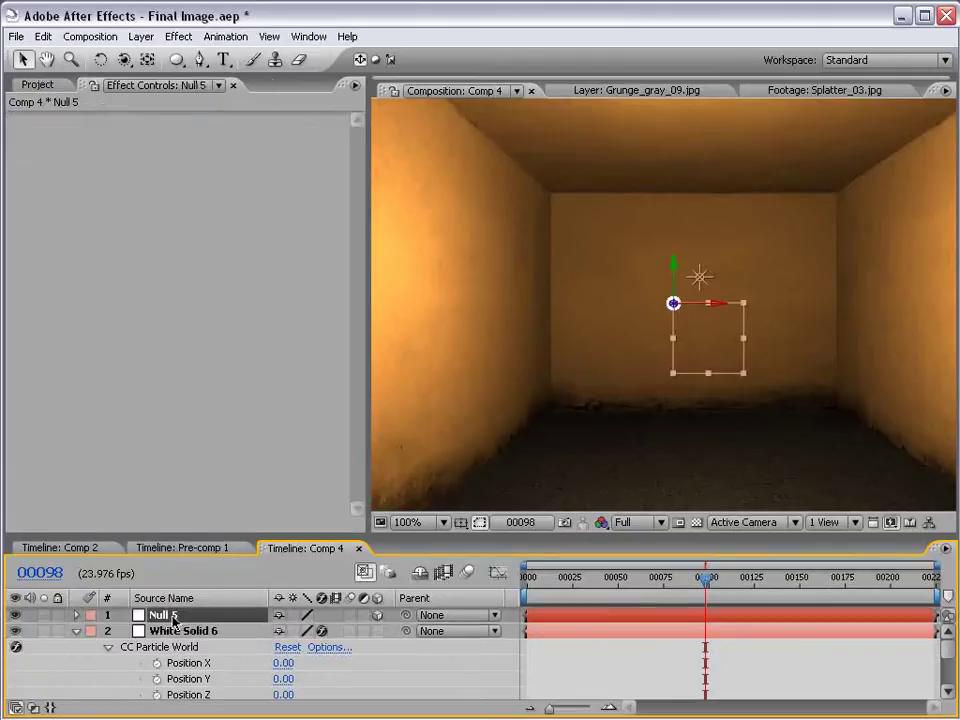
pyautogui.press('p')
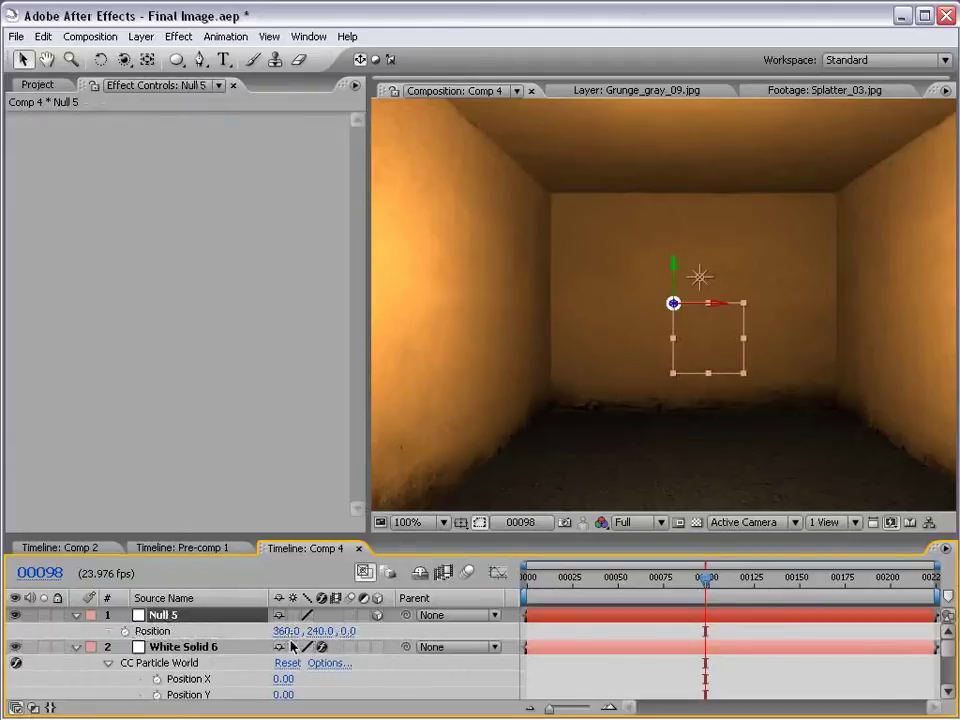
pyautogui.click(558, 648)
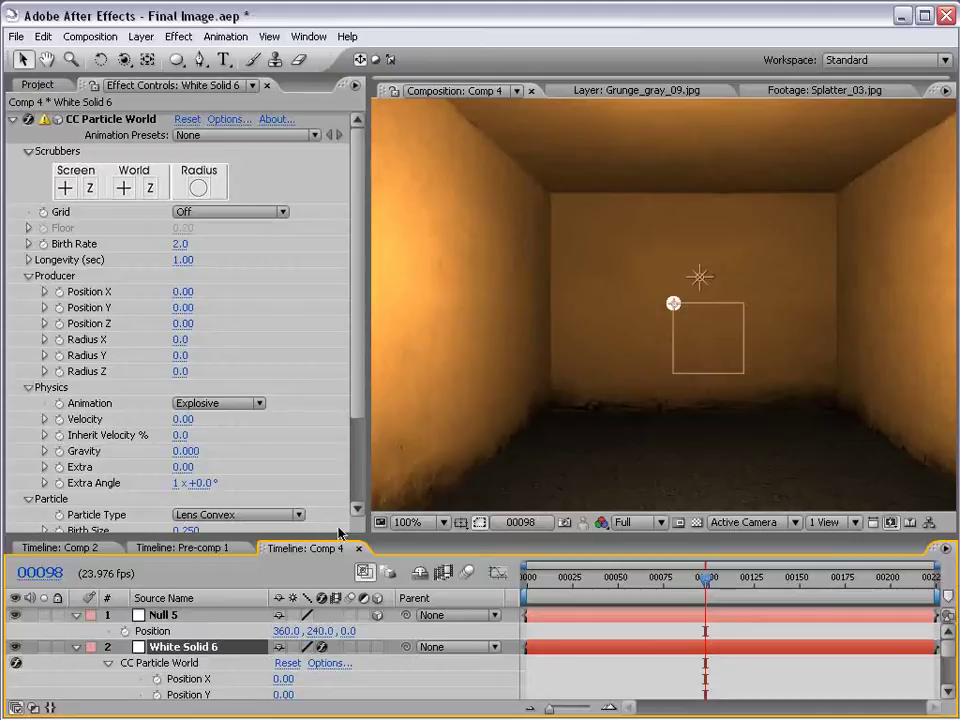
pyautogui.moveTo(300, 537); pyautogui.dragTo(300, 431)
pyautogui.moveTo(388, 436); pyautogui.dragTo(380, 458)
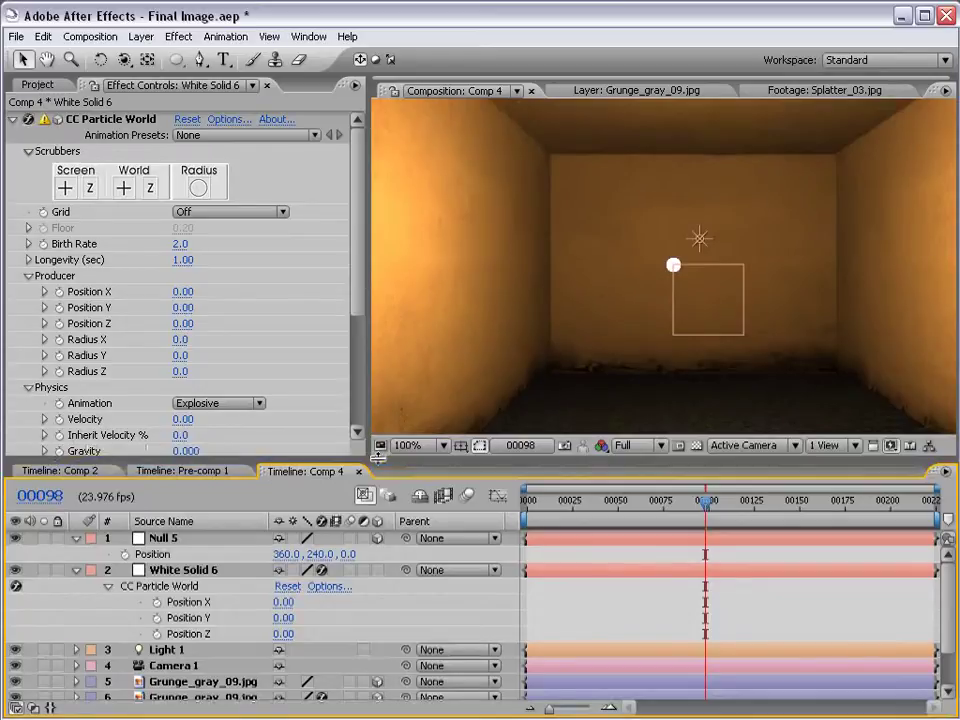
# - Add an expression to the particle effect's Position X that links it to Null 5's X position
pyautogui.click(242, 570)
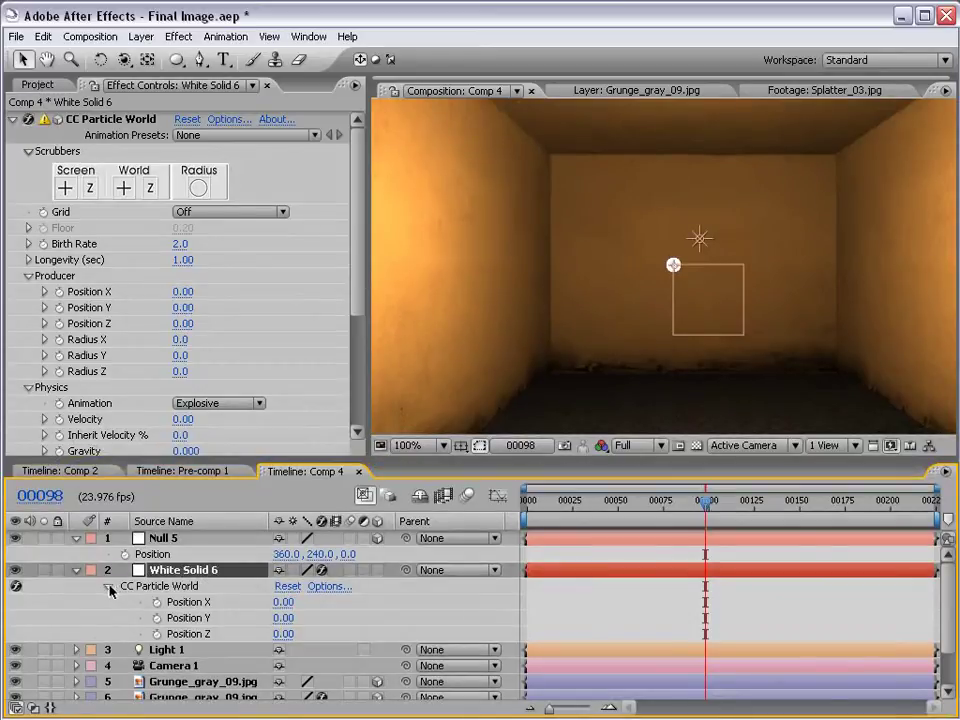
pyautogui.click(171, 555)
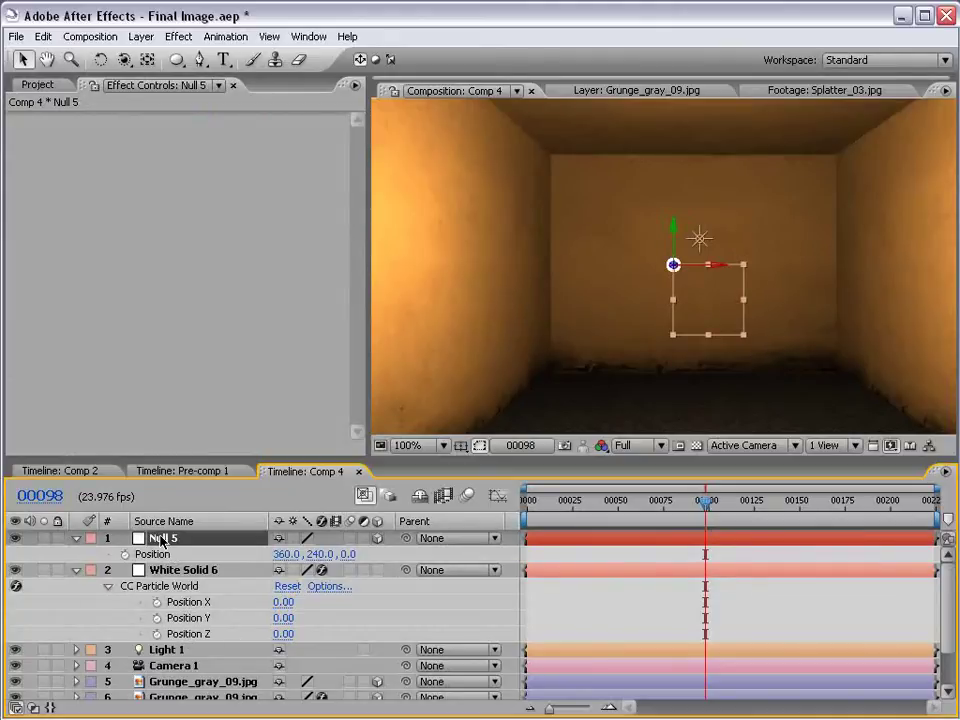
pyautogui.click(180, 603)
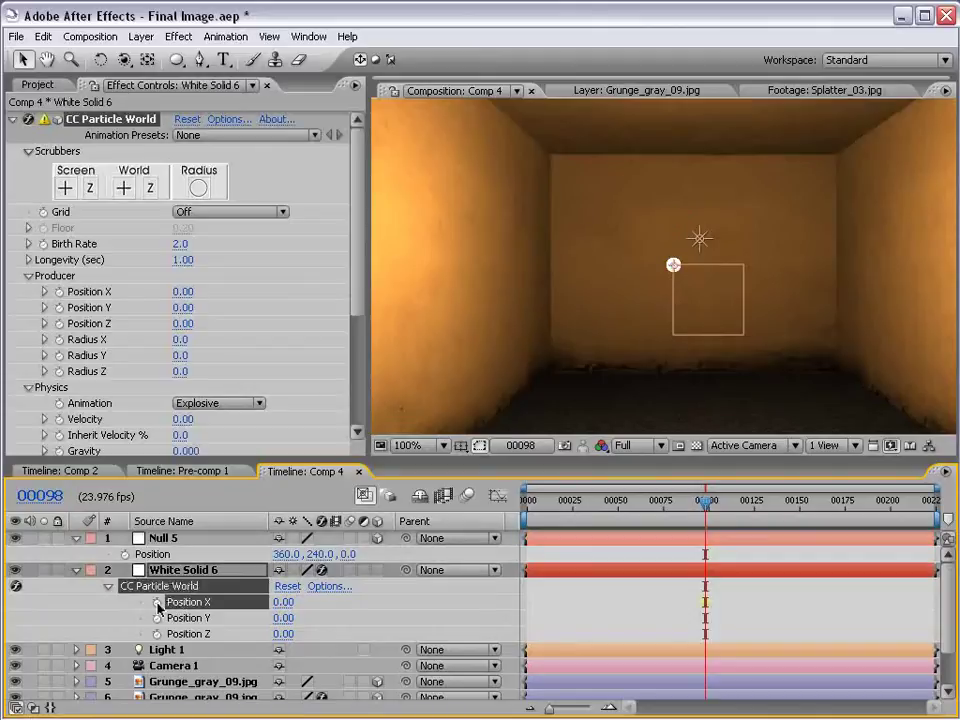
pyautogui.keyDown('alt'); pyautogui.click(157, 605); pyautogui.keyUp('alt')
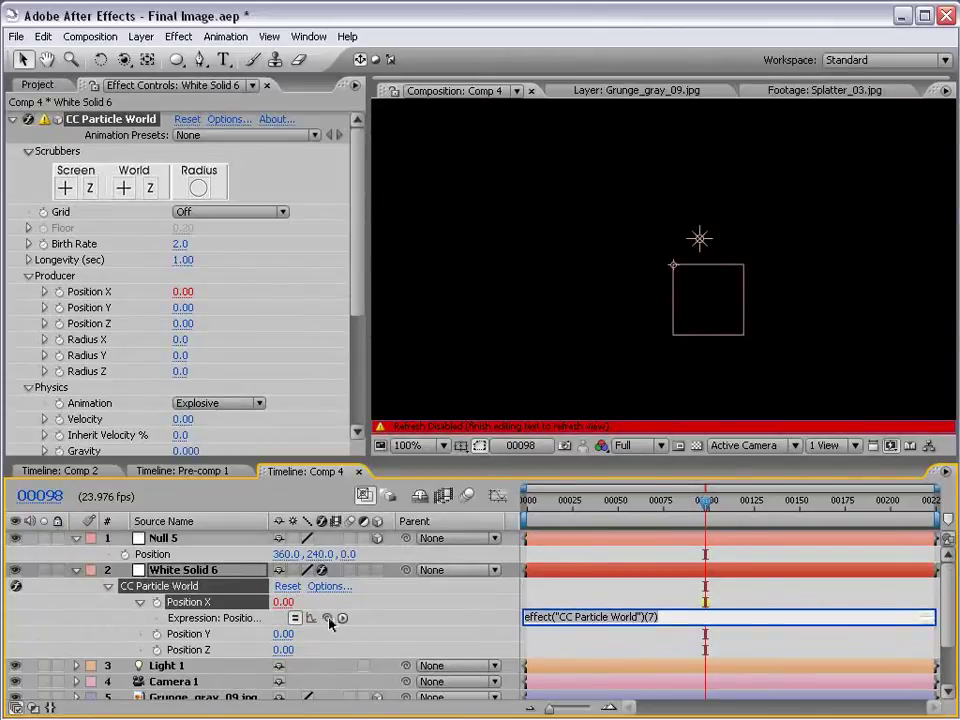
pyautogui.moveTo(327, 618); pyautogui.dragTo(155, 555)
# - Assign the linked null position to a variable by prefixing the Position X expression with "x="
pyautogui.click(720, 616)
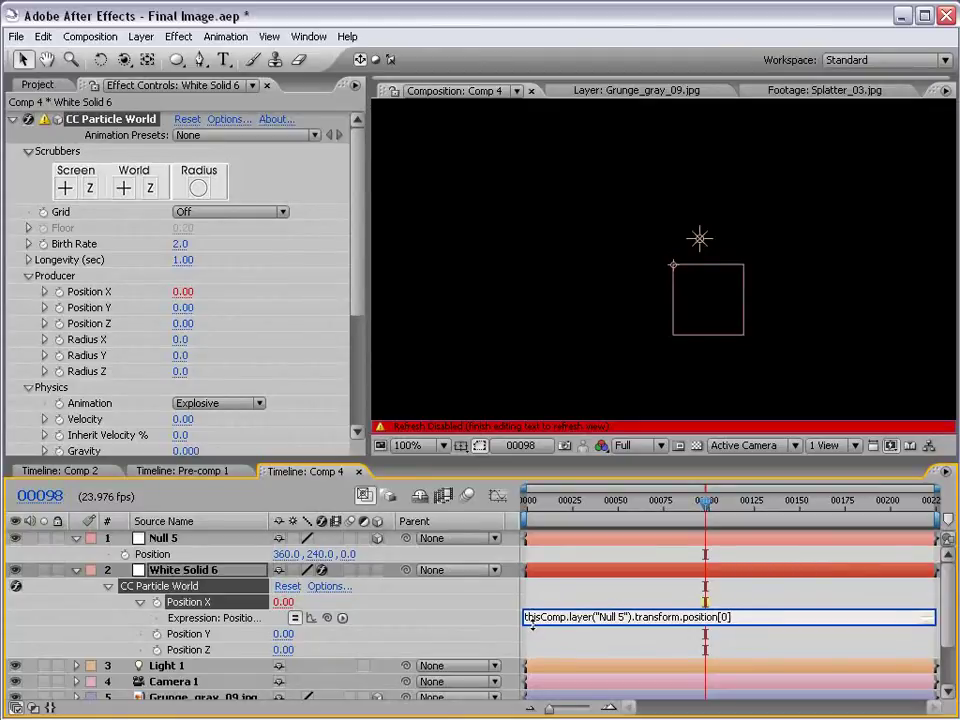
pyautogui.press('Return')
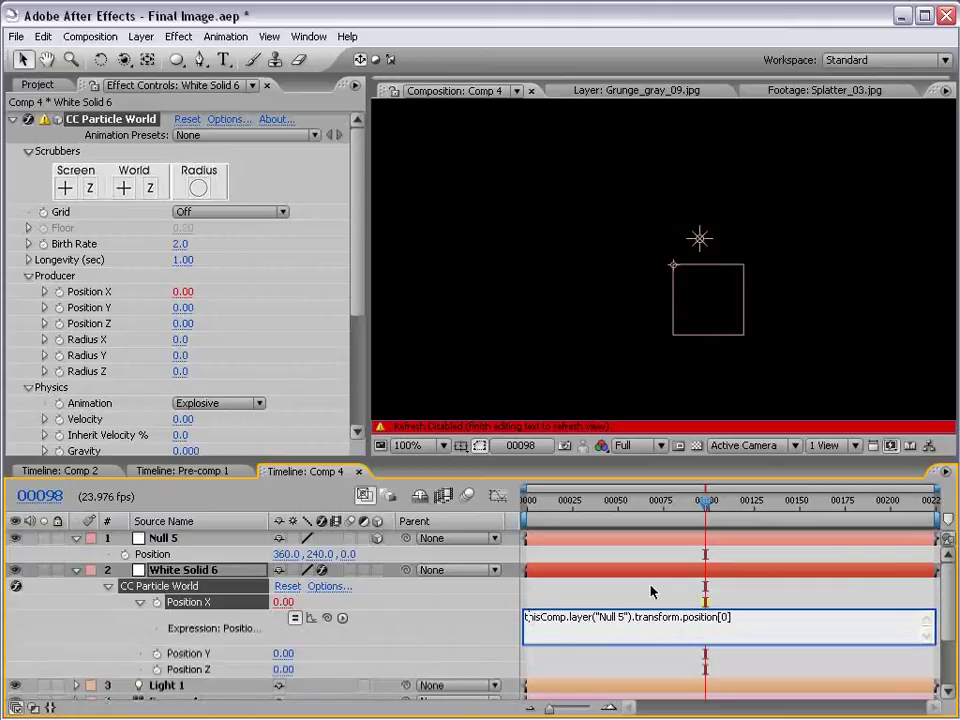
pyautogui.press('Up')
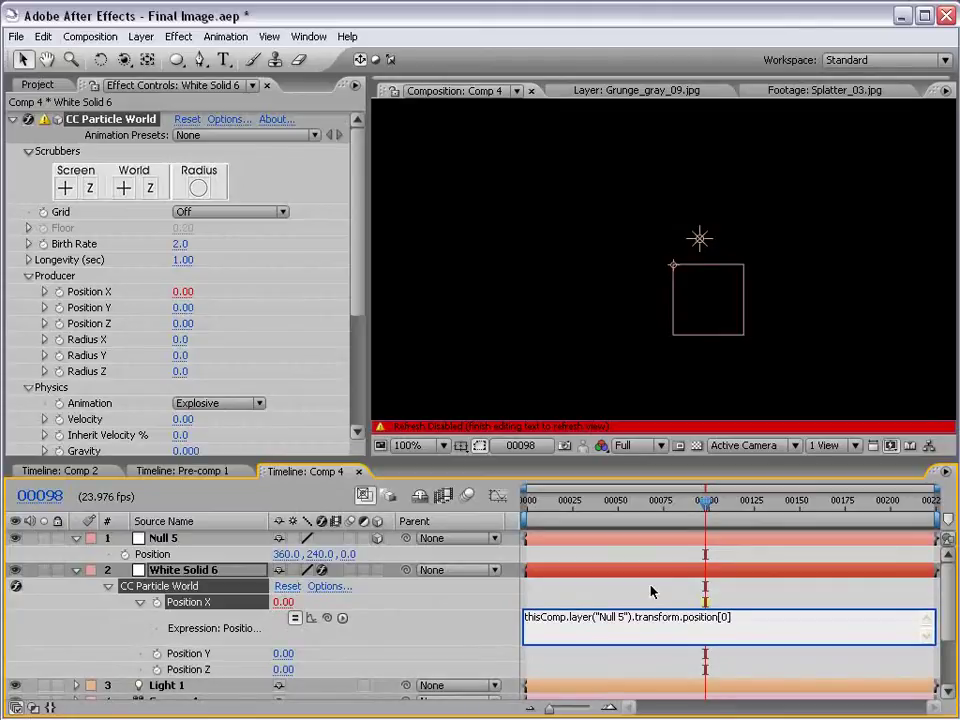
pyautogui.write('x=')
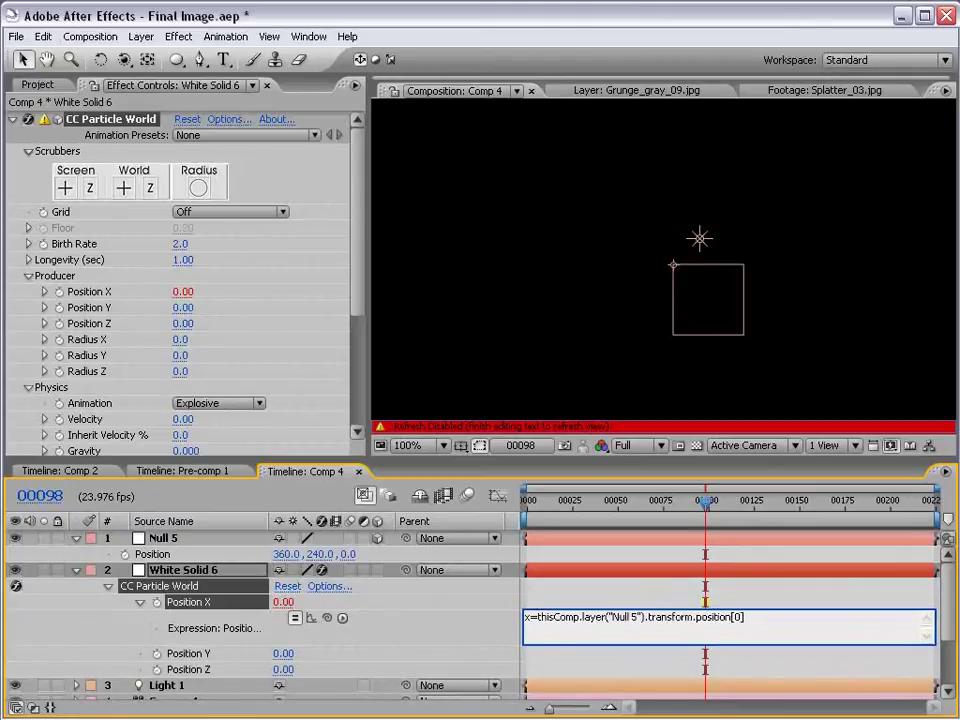
pyautogui.click(636, 619)
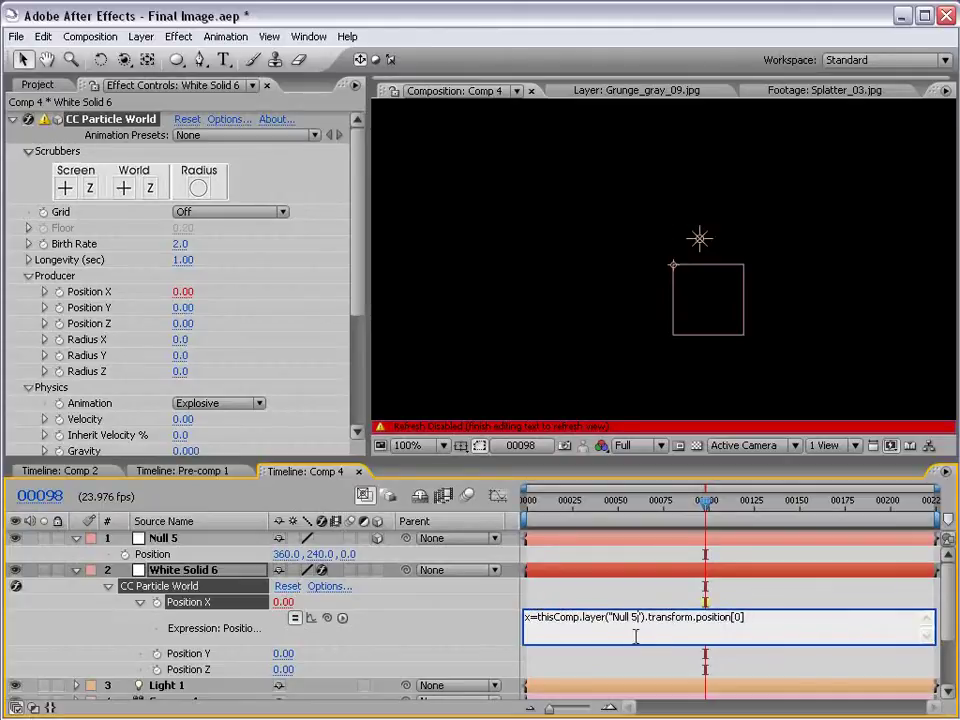
pyautogui.write('0')
pyautogui.write('0')
pyautogui.write('2')
pyautogui.press('BackSpace')
pyautogui.write('0')
# - Subtract half the composition width in the Position X expression by appending "-thisComp.width/2;"
pyautogui.click(764, 617)
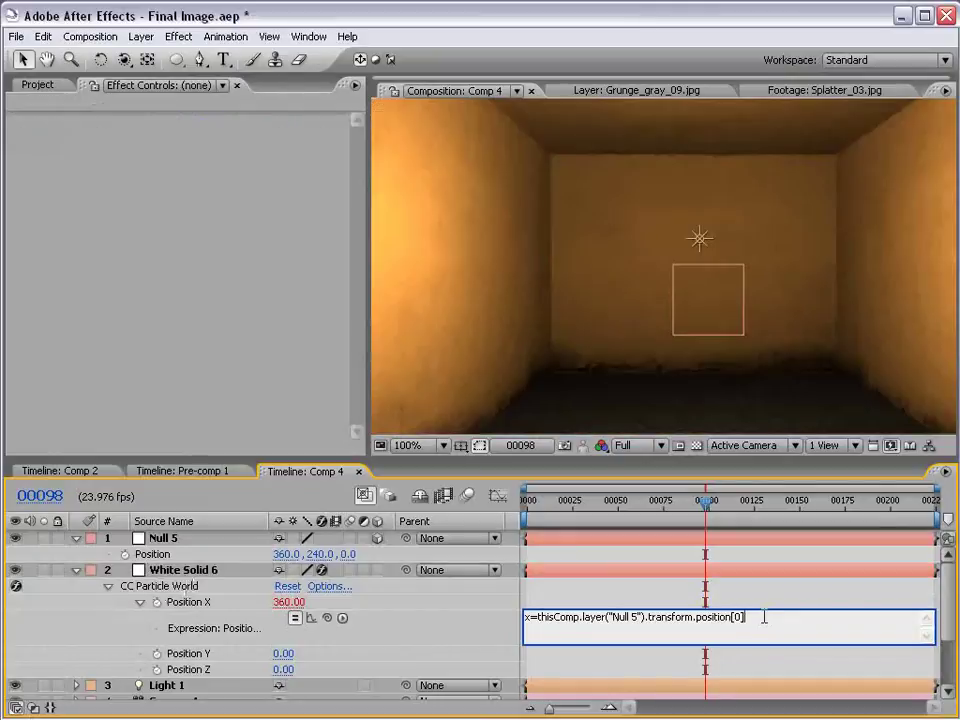
pyautogui.write('-thisComp.width/2;')
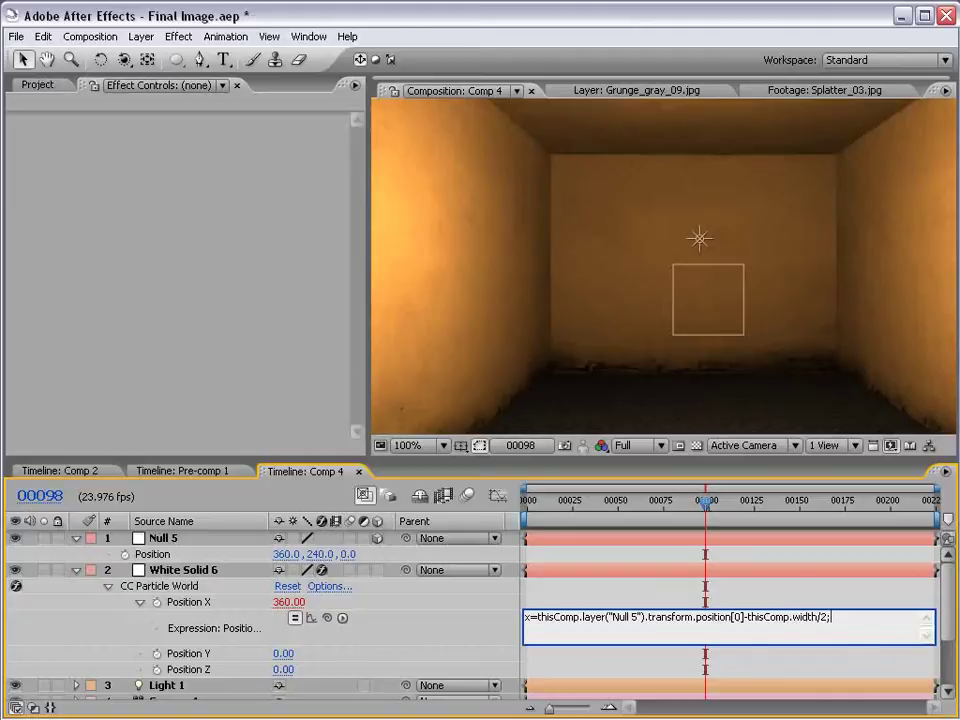
pyautogui.press('KP_Enter')
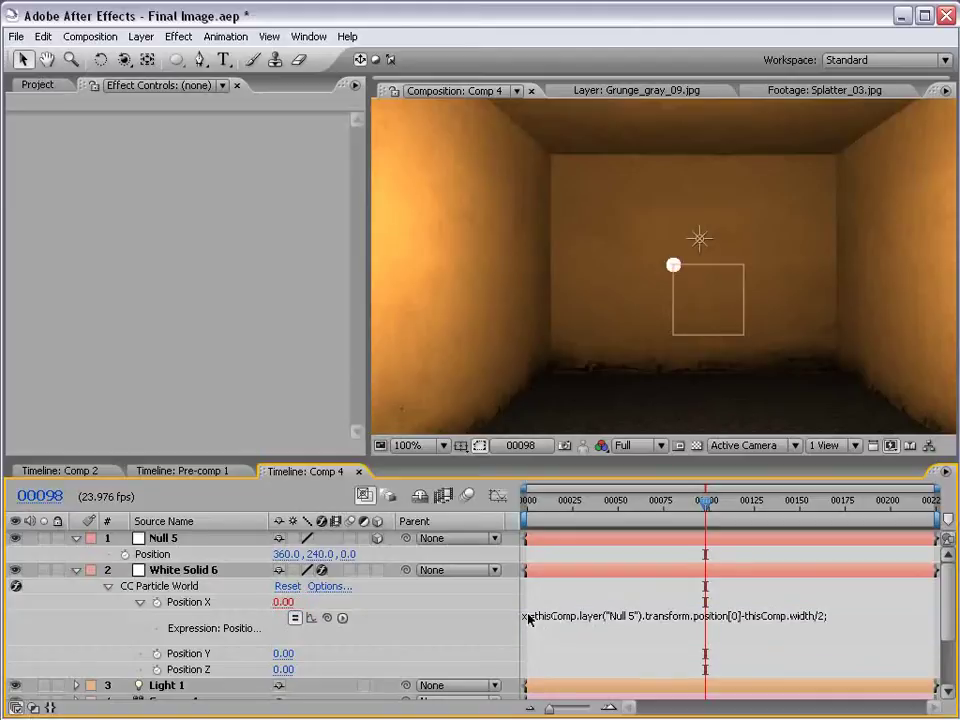
# - Add a second line "x/thisComp.width" to the Position X expression and make the timeline taller
pyautogui.click(529, 617)
pyautogui.click(537, 607)
pyautogui.click(540, 617)
pyautogui.click(539, 617)
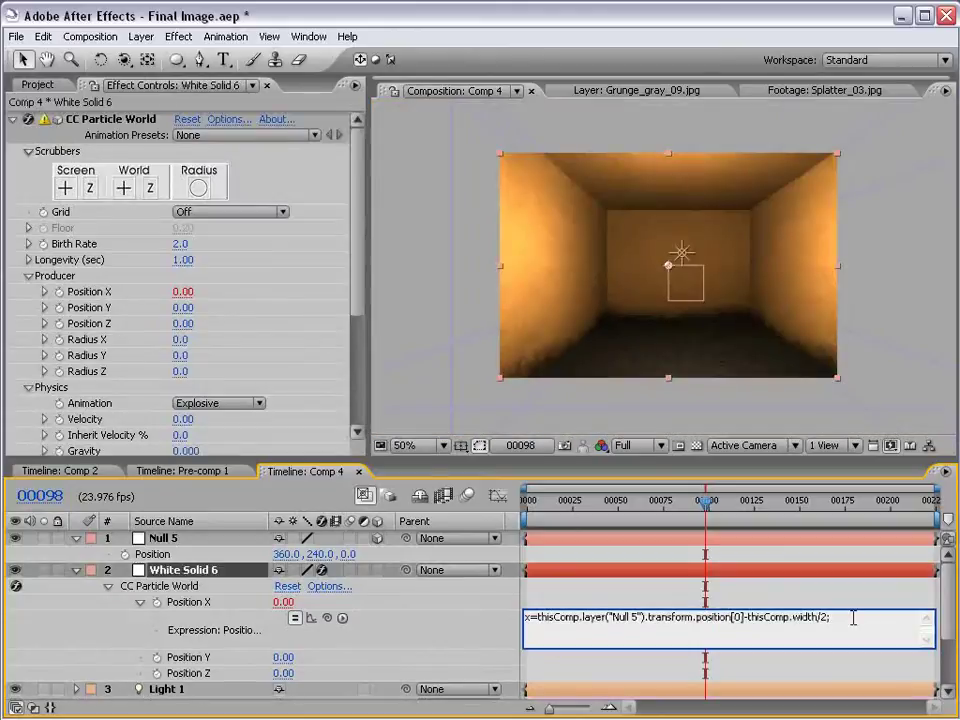
pyautogui.press('Return')
pyautogui.write('x')
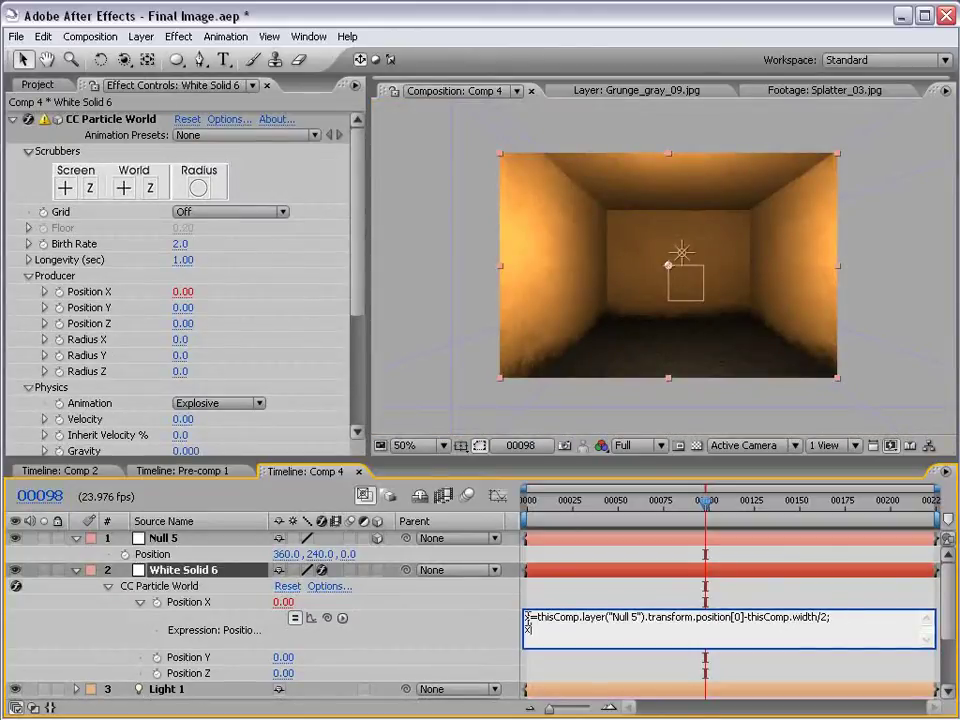
pyautogui.moveTo(527, 617); pyautogui.dragTo(855, 617)
pyautogui.click(543, 630)
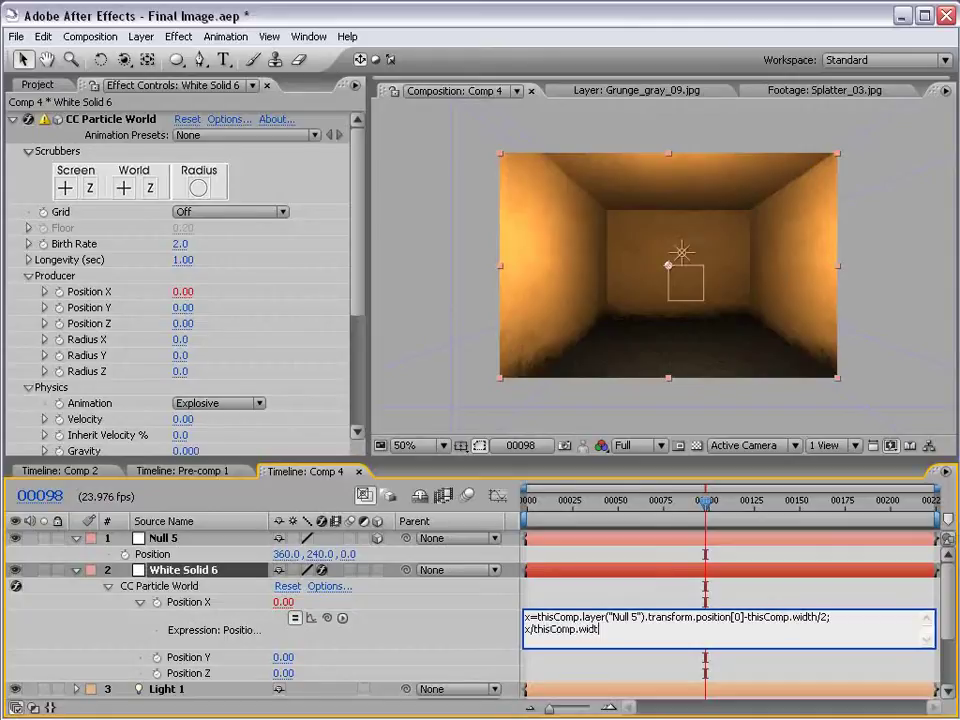
pyautogui.moveTo(453, 463); pyautogui.dragTo(453, 423)
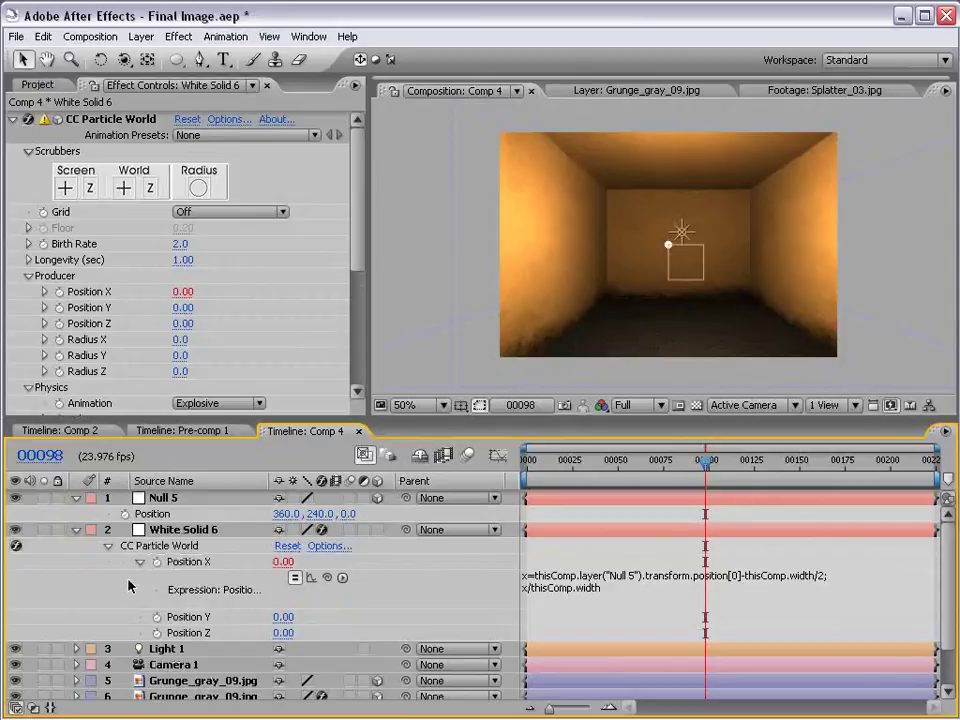
# - Copy the Position X expression into a new Position Y expression and rename its variable to y in both lines
pyautogui.click(593, 578)
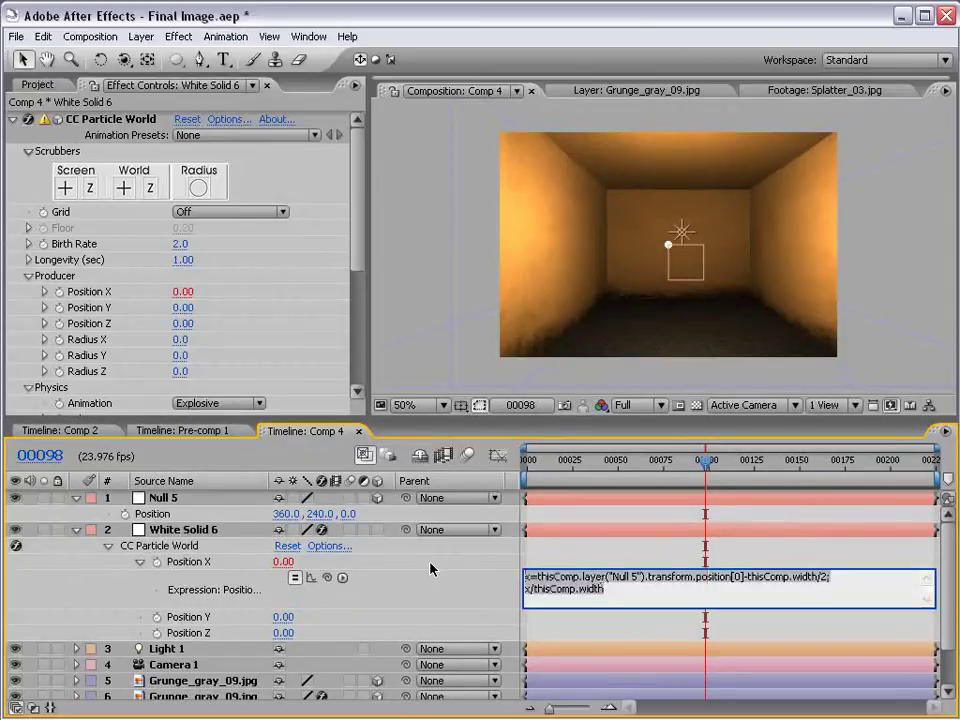
pyautogui.hotkey('ctrl', 'c')
pyautogui.keyDown('alt'); pyautogui.click(157, 617); pyautogui.keyUp('alt')
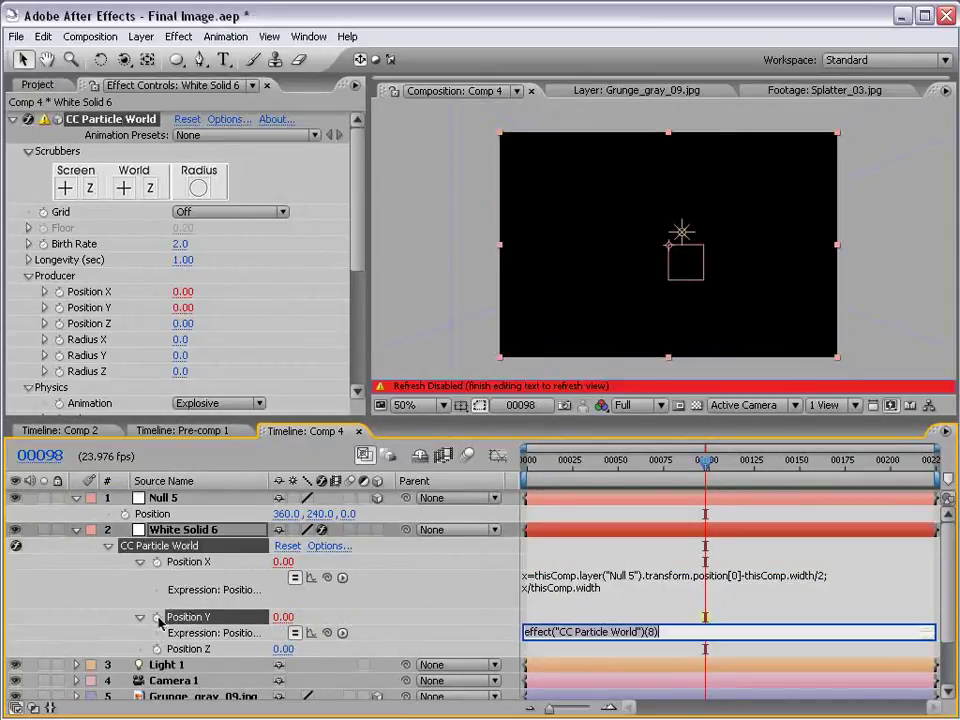
pyautogui.hotkey('ctrl', 'v')
pyautogui.click(542, 643)
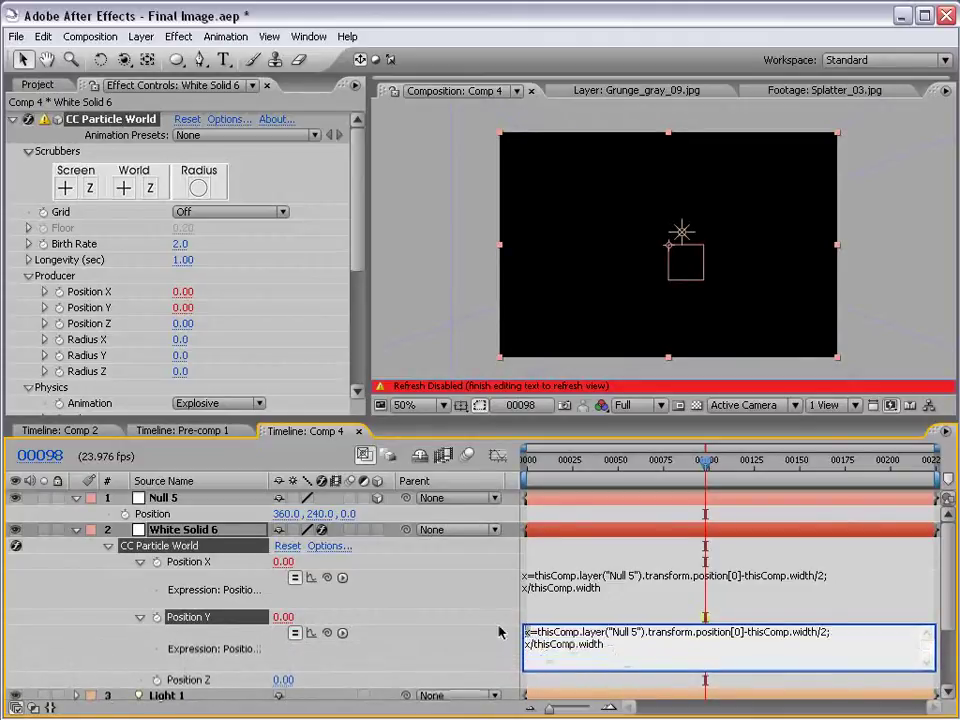
pyautogui.write('y')
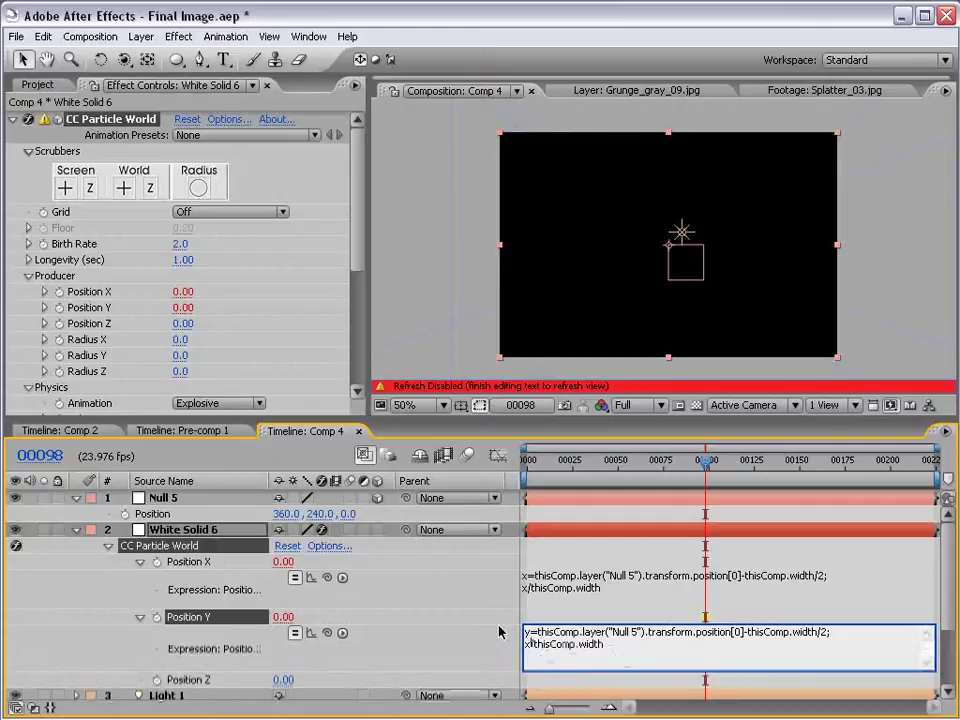
pyautogui.press('Down')
pyautogui.press('BackSpace')
pyautogui.write('y')
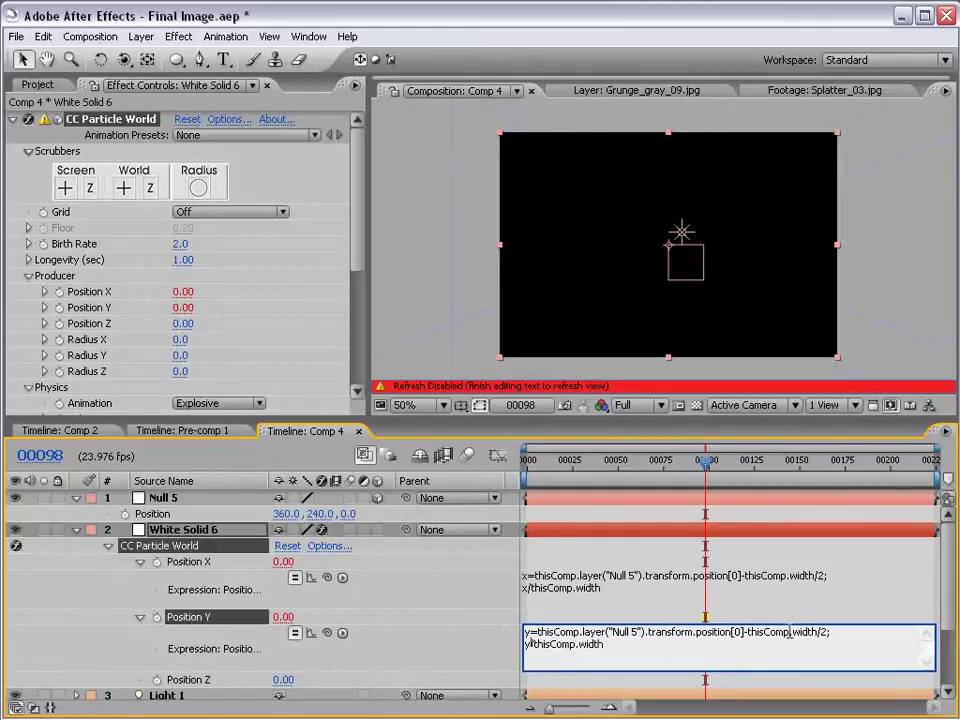
# - Change the Position Y expression to read Null 5's position[1] and subtract thisComp.height/2
pyautogui.moveTo(793, 632); pyautogui.dragTo(819, 632)
pyautogui.write('height')
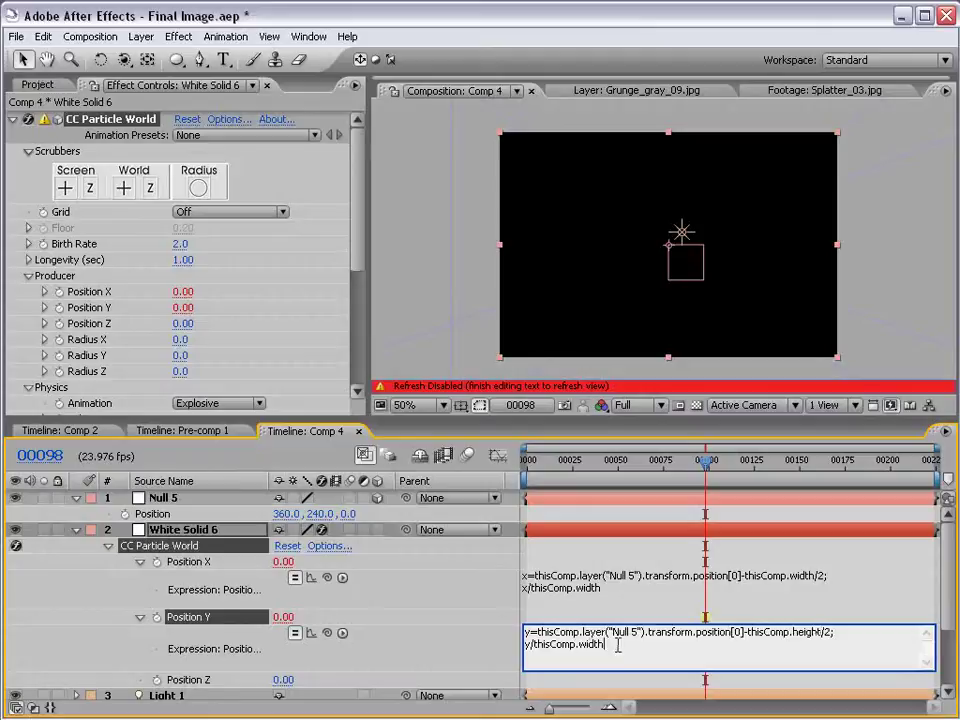
pyautogui.hotkey('ctrl', 'a')
pyautogui.click(667, 650)
pyautogui.press('BackSpace')
pyautogui.write('1')
pyautogui.press('BackSpace')
pyautogui.write('1')
pyautogui.click(647, 621)
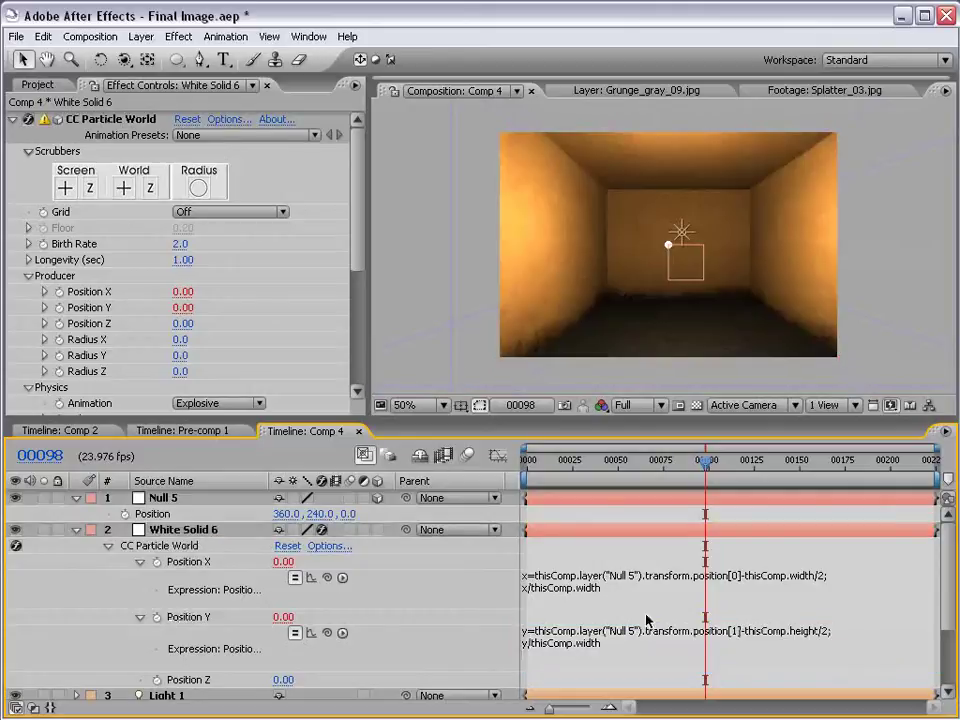
# - Add an expression to the particle effect's Position Z, paste the copied X expression and enlarge its field to show both lines
pyautogui.scroll(-1, 435, 624)
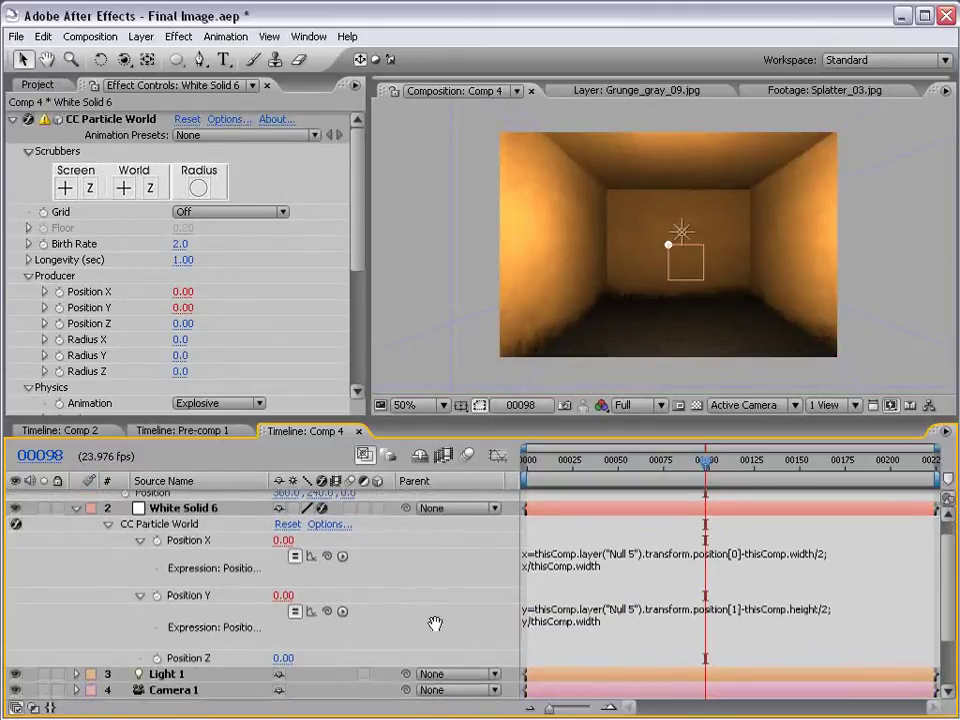
pyautogui.keyDown('alt'); pyautogui.click(157, 658); pyautogui.keyUp('alt')
pyautogui.hotkey('ctrl', 'v')
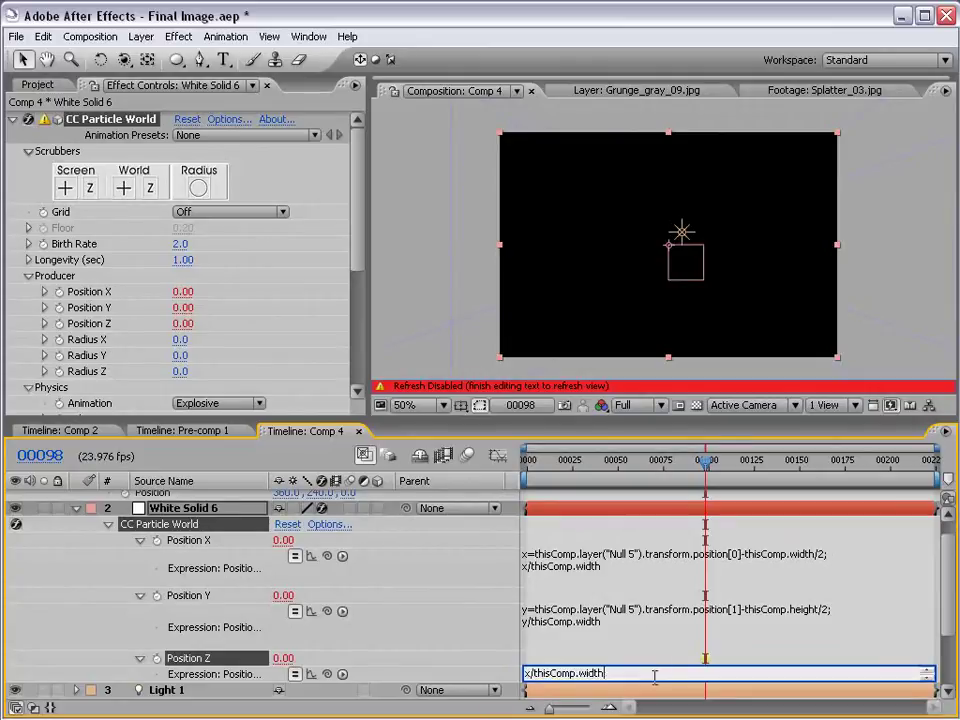
pyautogui.moveTo(642, 672); pyautogui.dragTo(487, 636)
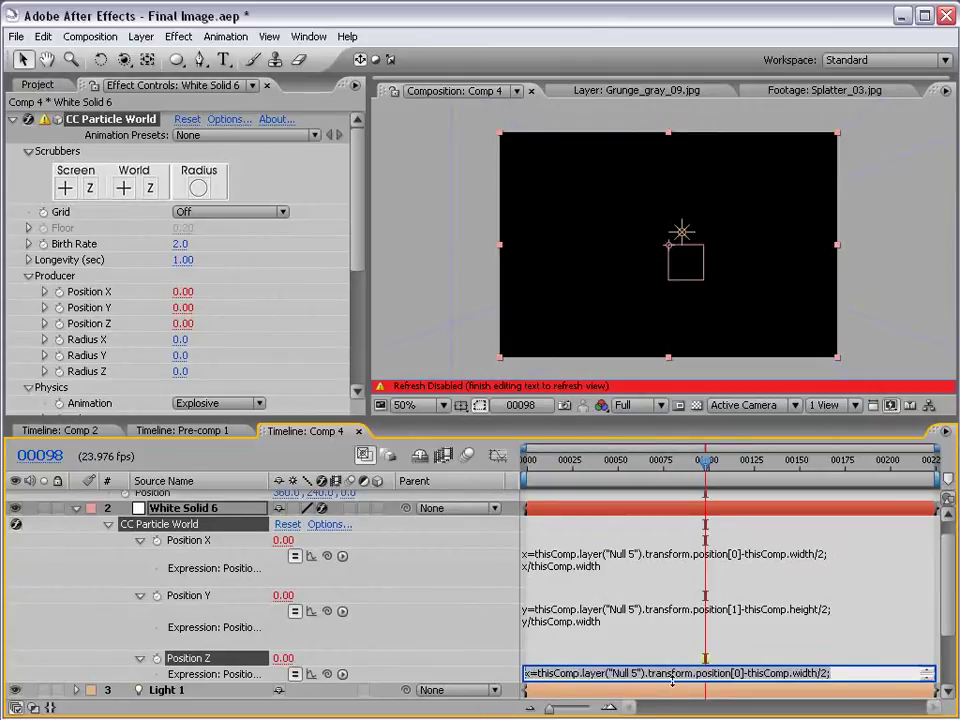
pyautogui.moveTo(669, 681); pyautogui.dragTo(667, 700)
pyautogui.click(268, 572)
# - Change the Position Z expression to read Null 5's position[2] and remove "-thisComp.width/2" from its first line
pyautogui.click(610, 696)
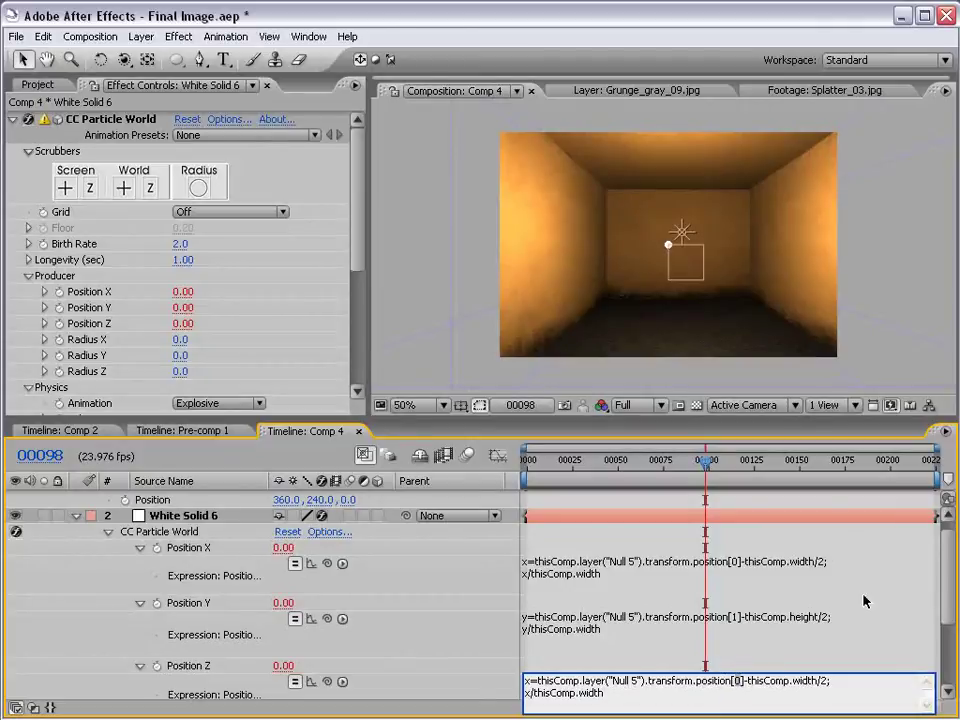
pyautogui.write('2')
pyautogui.moveTo(827, 681); pyautogui.dragTo(750, 684)
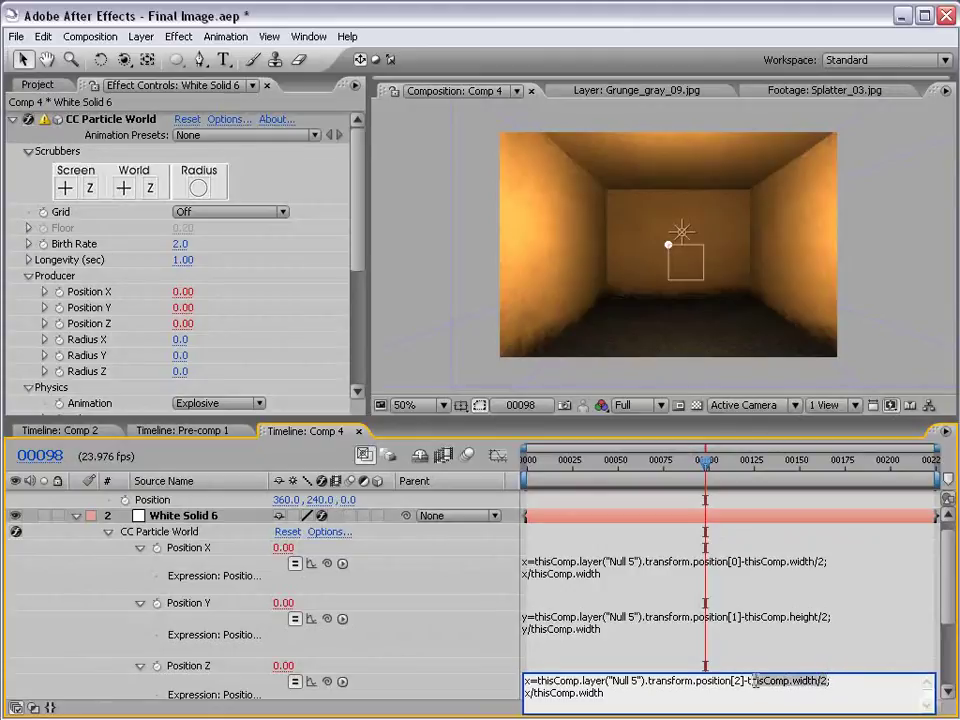
pyautogui.press('BackSpace')
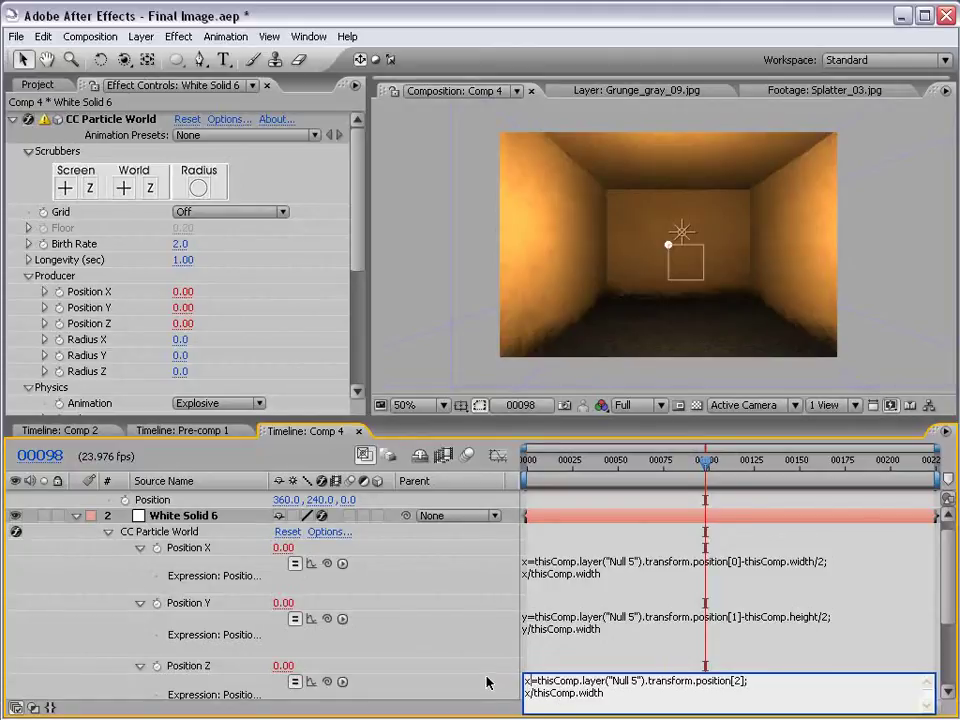
# - Rename the variable to z in both lines of the Position Z expression
pyautogui.press('BackSpace')
pyautogui.write('Z')
pyautogui.press('Down')
pyautogui.press('BackSpace')
pyautogui.write('z')
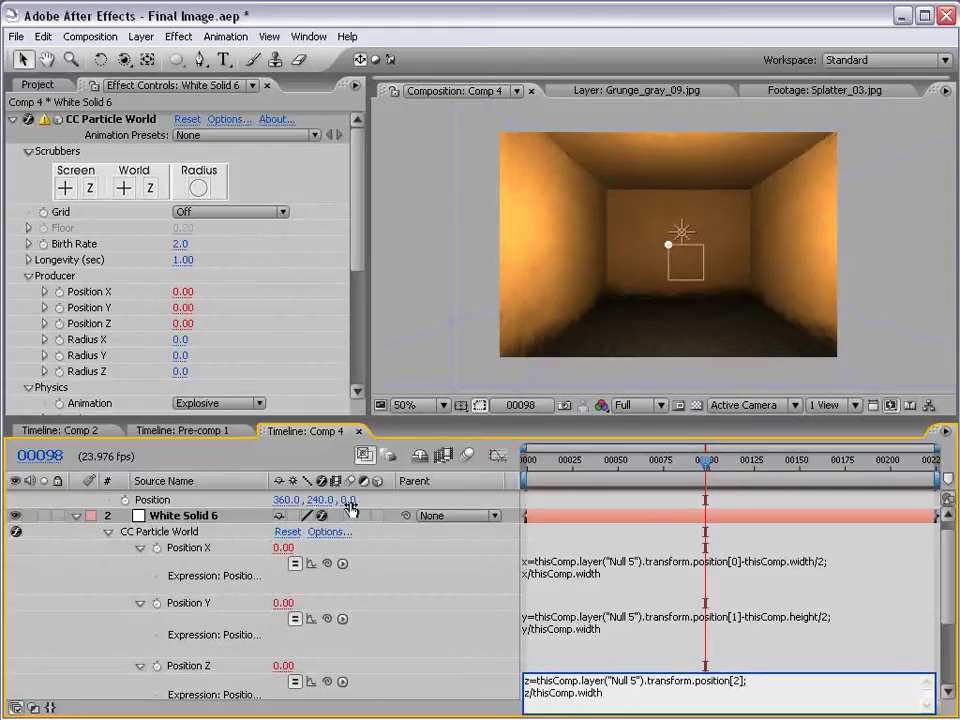
pyautogui.moveTo(603, 692); pyautogui.dragTo(536, 691)
pyautogui.click(574, 668)
pyautogui.click(560, 682)
pyautogui.click(556, 626)
pyautogui.click(560, 573)
pyautogui.click(546, 626)
pyautogui.click(542, 665)
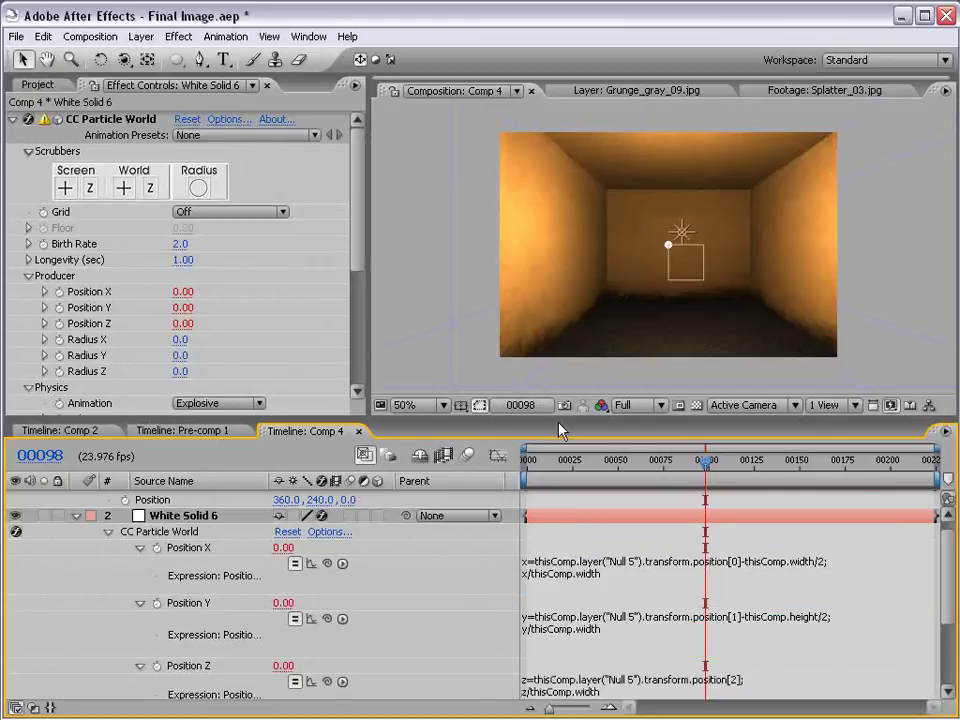
# - Move Null 5 toward the room's right wall and the camera, to about 500, 240, -382
pyautogui.click(682, 262)
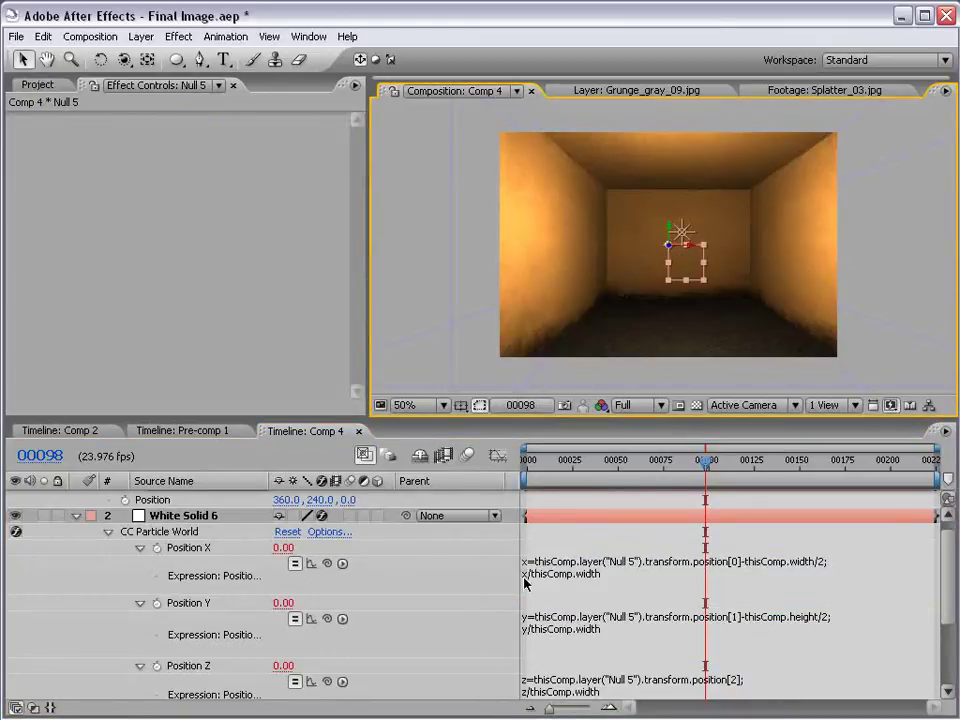
pyautogui.scroll(1, 568, 553)
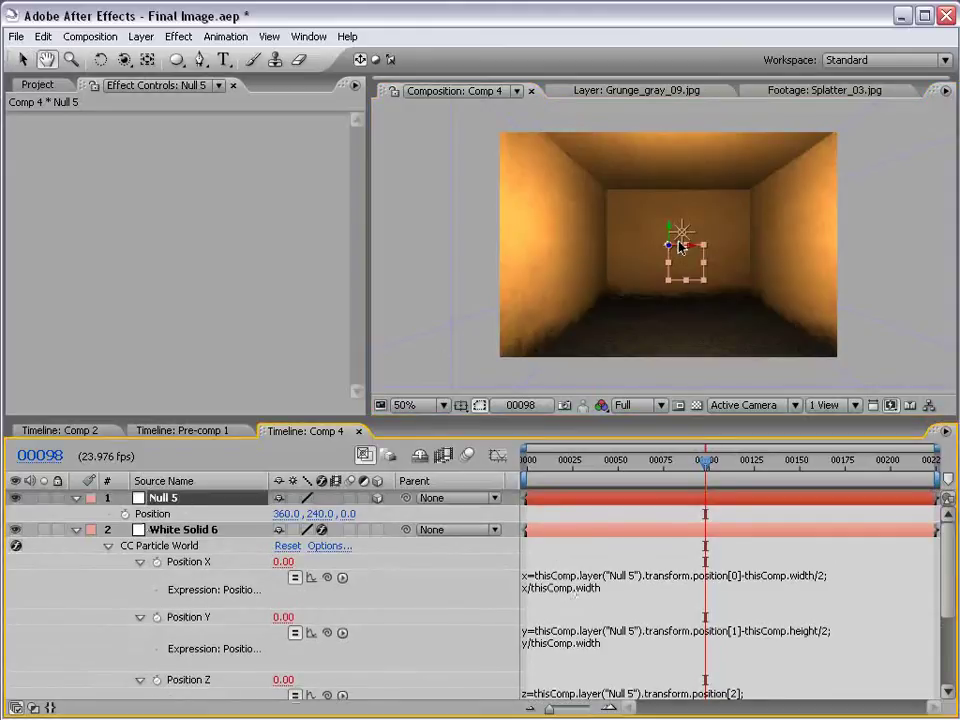
pyautogui.click(533, 520)
pyautogui.click(693, 276)
pyautogui.moveTo(680, 254); pyautogui.dragTo(902, 321)
pyautogui.click(581, 500)
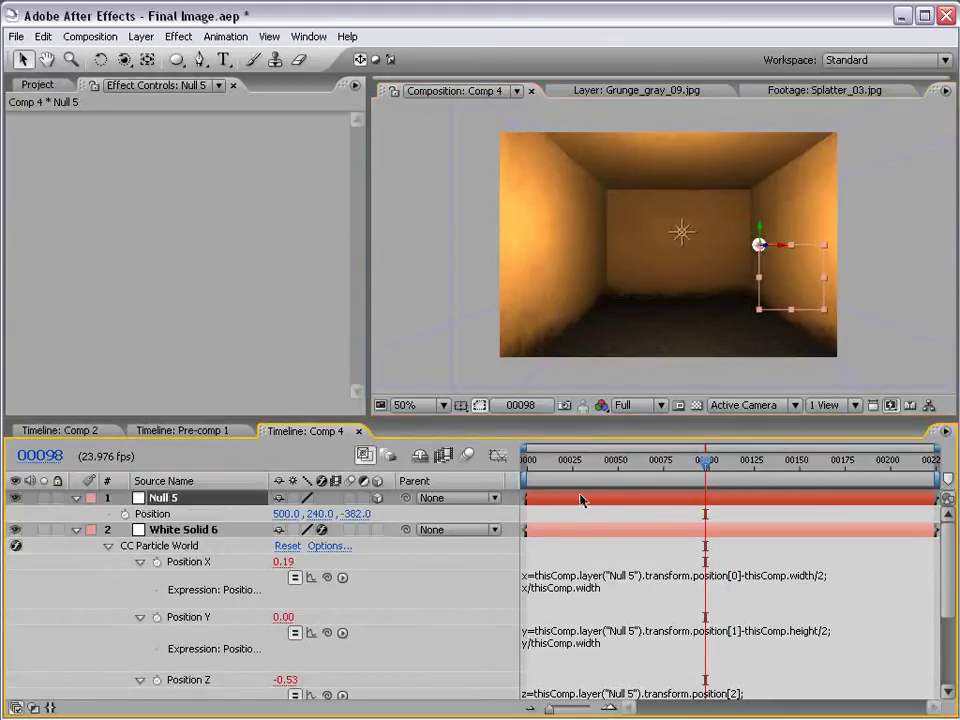
# - Add the expression wiggle(3,50) to Null 5's Position
pyautogui.click(130, 514)
pyautogui.keyDown('alt'); pyautogui.click(124, 513); pyautogui.keyUp('alt')
pyautogui.write('wiggle(3,50')
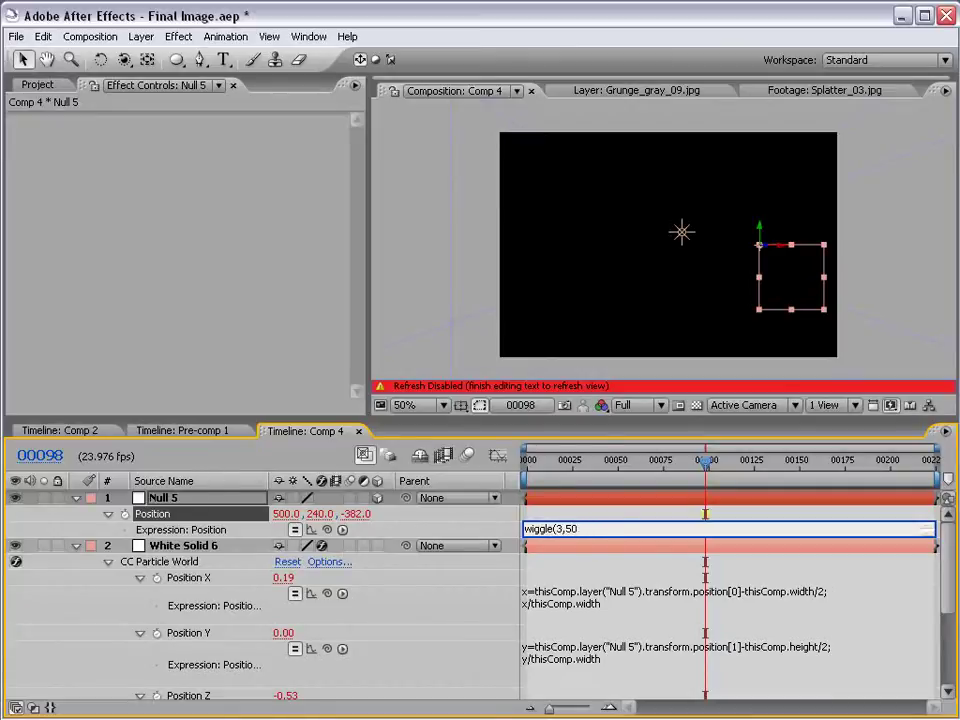
pyautogui.click(569, 514)
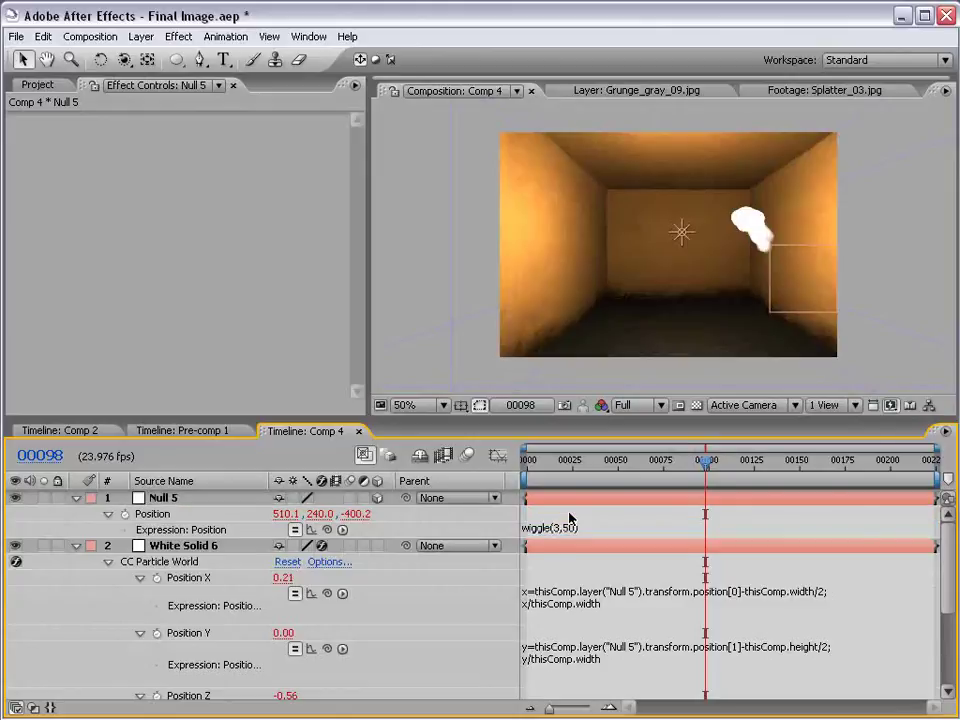
# - Check the streak near frame 36 and raise the wiggle amount in Null 5's Position expression to 100
pyautogui.moveTo(575, 460)
pyautogui.mouseDown()
pyautogui.moveTo(797, 459)
pyautogui.moveTo(594, 459)
pyautogui.mouseUp()
pyautogui.click(577, 527)
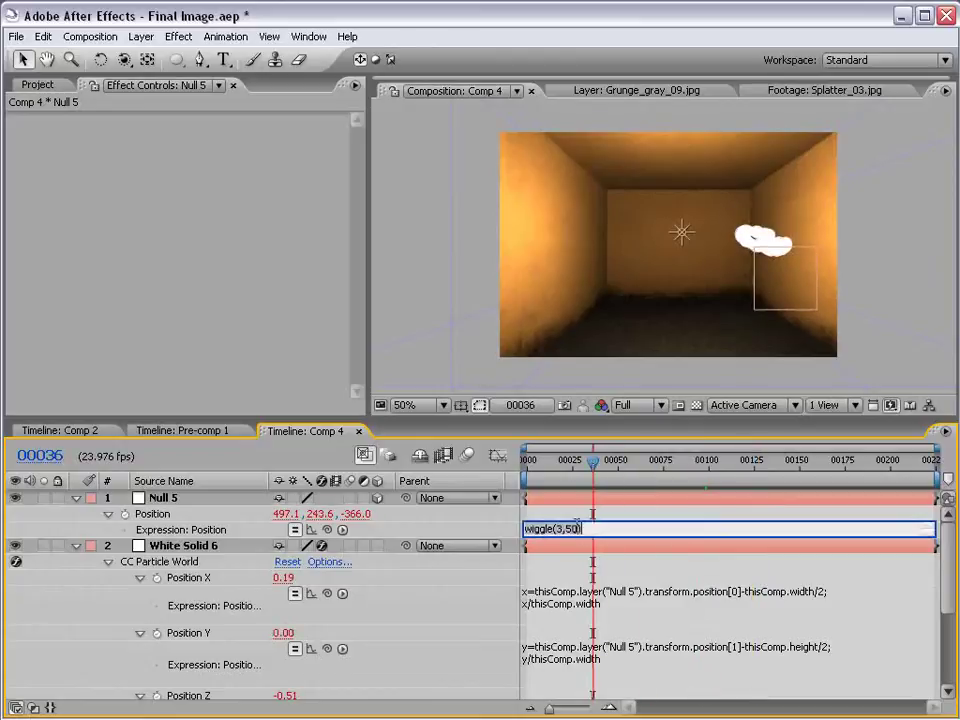
pyautogui.doubleClick(570, 528)
pyautogui.write('100')
pyautogui.click(621, 514)
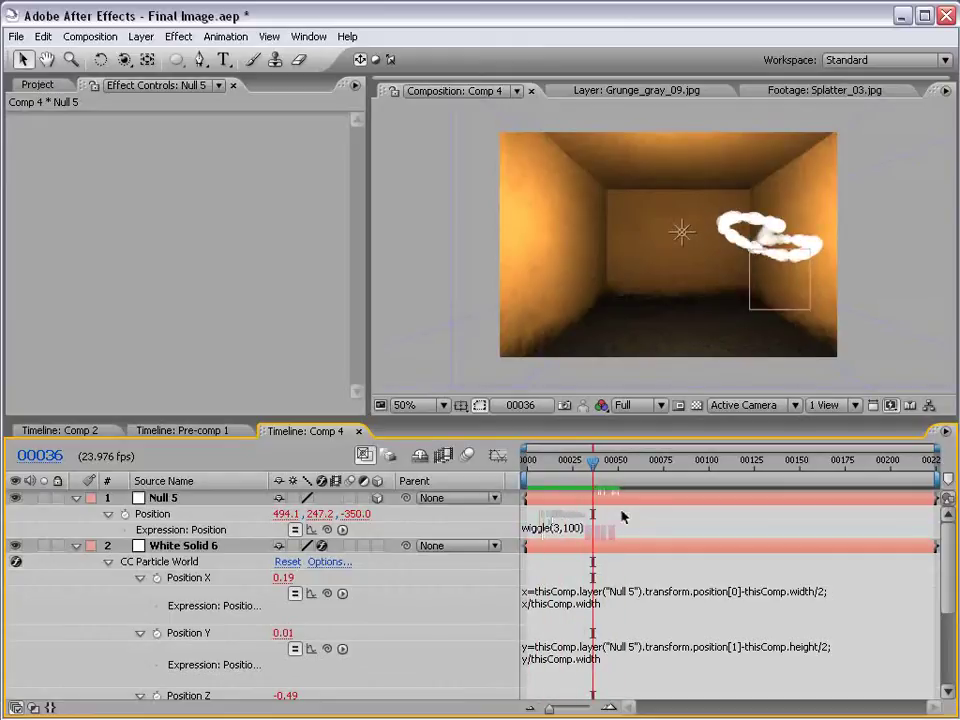
# - Run a RAM preview of the wiggling particle streak and stop it
pyautogui.press('KP_0')
pyautogui.press('KP_0')
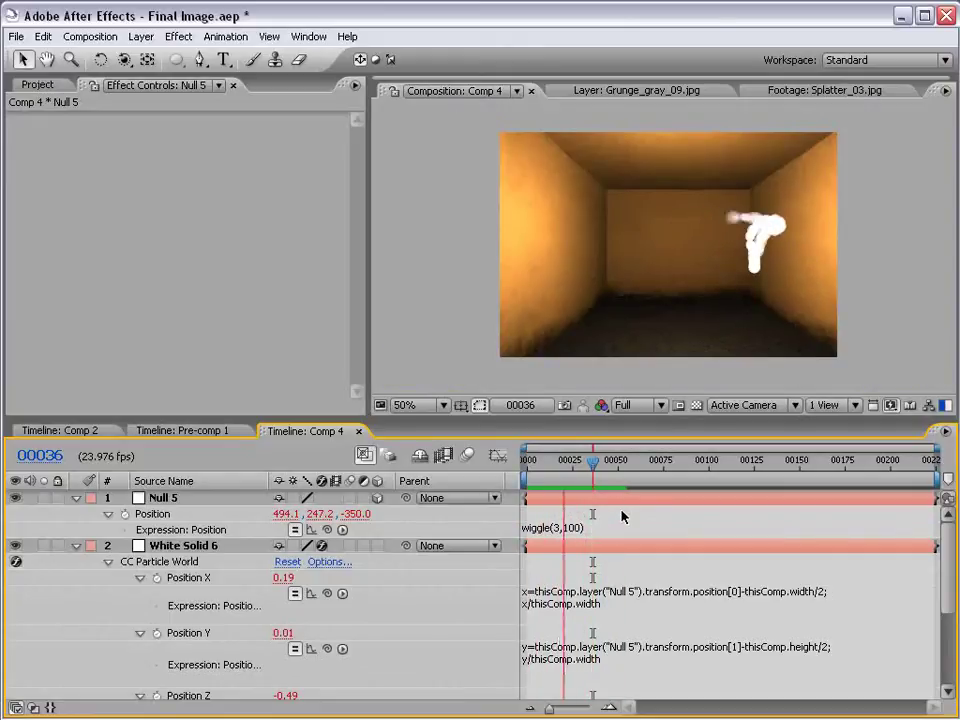
pyautogui.press('space')
# - Collapse the properties of Null 5 and White Solid 6, leaving White Solid 6 selected
pyautogui.moveTo(592, 468)
pyautogui.mouseDown()
pyautogui.moveTo(526, 474)
pyautogui.moveTo(593, 477)
pyautogui.mouseUp()
pyautogui.click(76, 497)
pyautogui.click(153, 502)
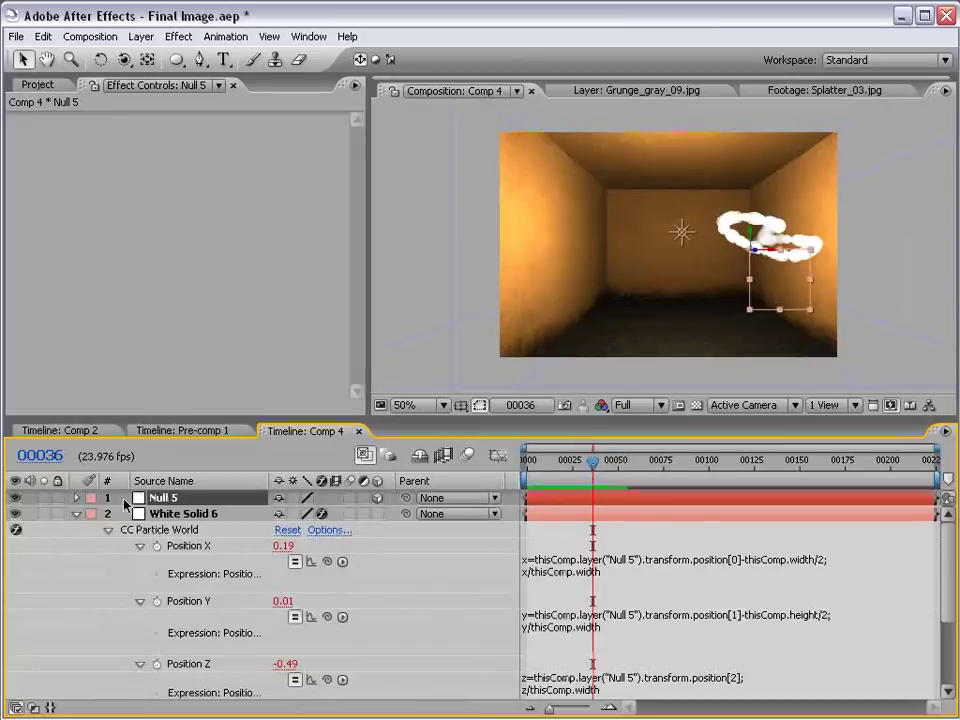
pyautogui.click(155, 513)
pyautogui.click(77, 513)
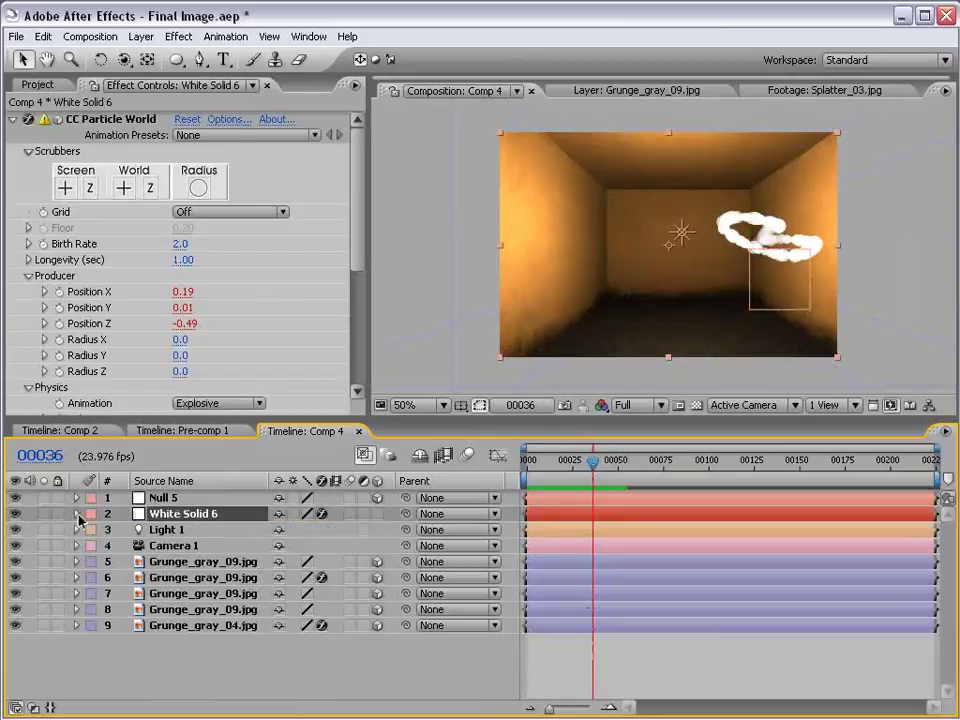
# - Set the particles' Birth Size to 0.200 and Death Size to 0.000 in CC Particle World
pyautogui.moveTo(357, 220); pyautogui.dragTo(410, 325)
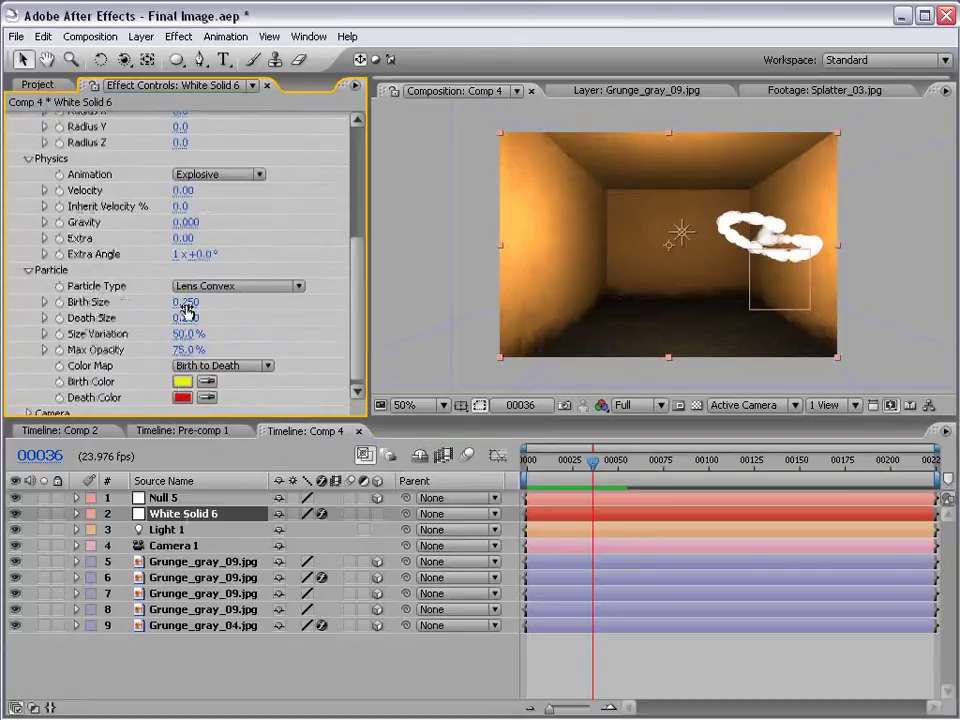
pyautogui.moveTo(186, 305); pyautogui.dragTo(96, 322)
pyautogui.moveTo(180, 307); pyautogui.dragTo(193, 300)
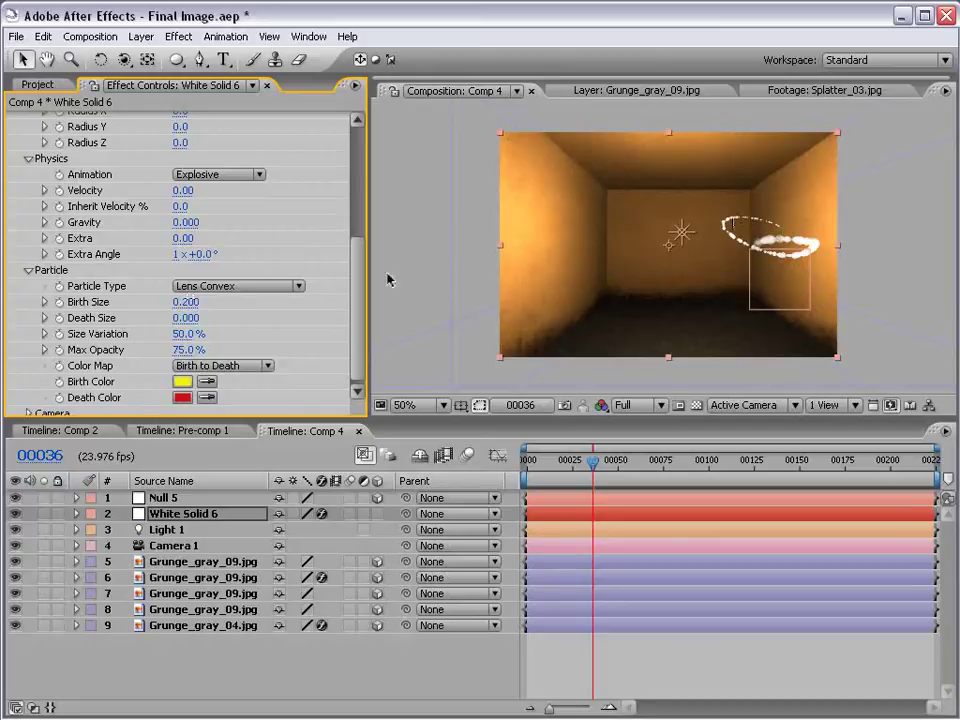
# - Set the particle effect's Birth Rate to 75 and reduce its Birth Size to 0.090
pyautogui.moveTo(358, 295); pyautogui.dragTo(351, 180)
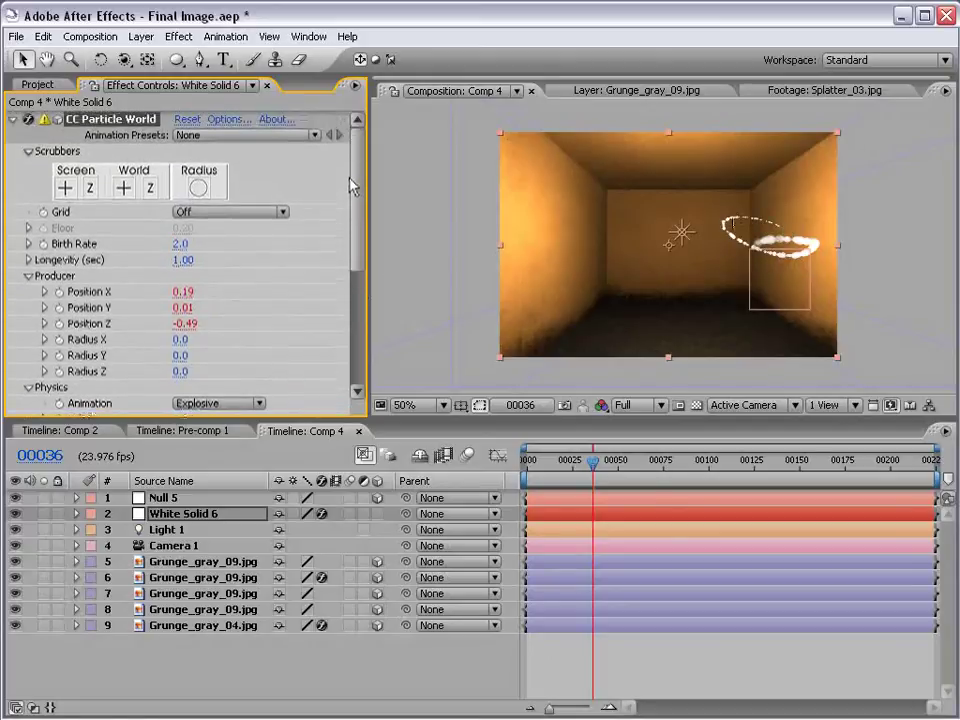
pyautogui.moveTo(180, 243); pyautogui.dragTo(428, 147)
pyautogui.click(186, 243)
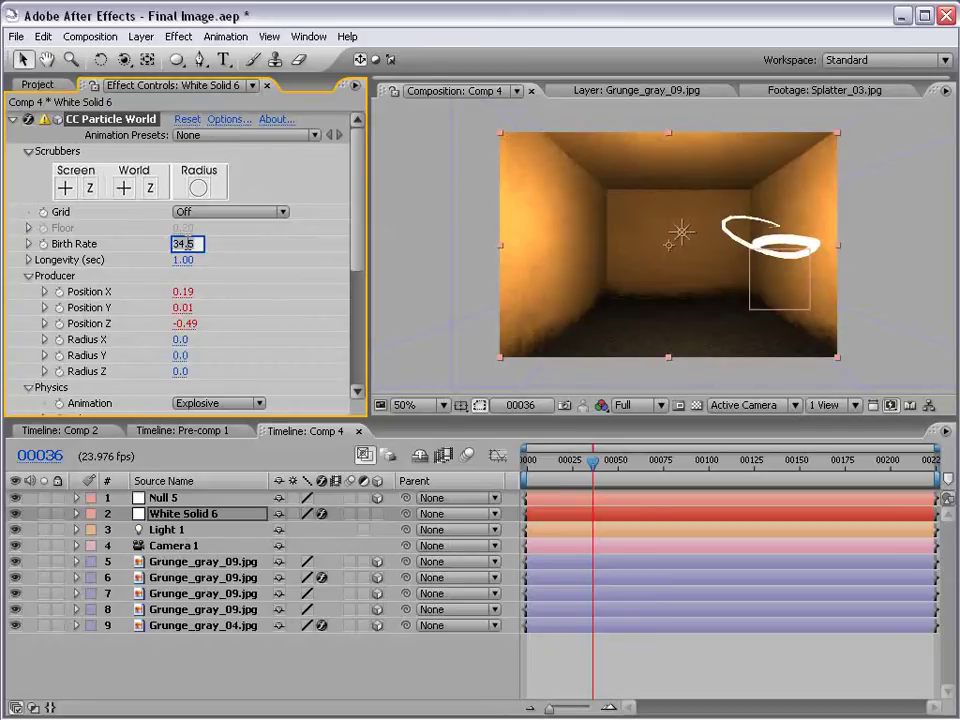
pyautogui.write('75')
pyautogui.press('Return')
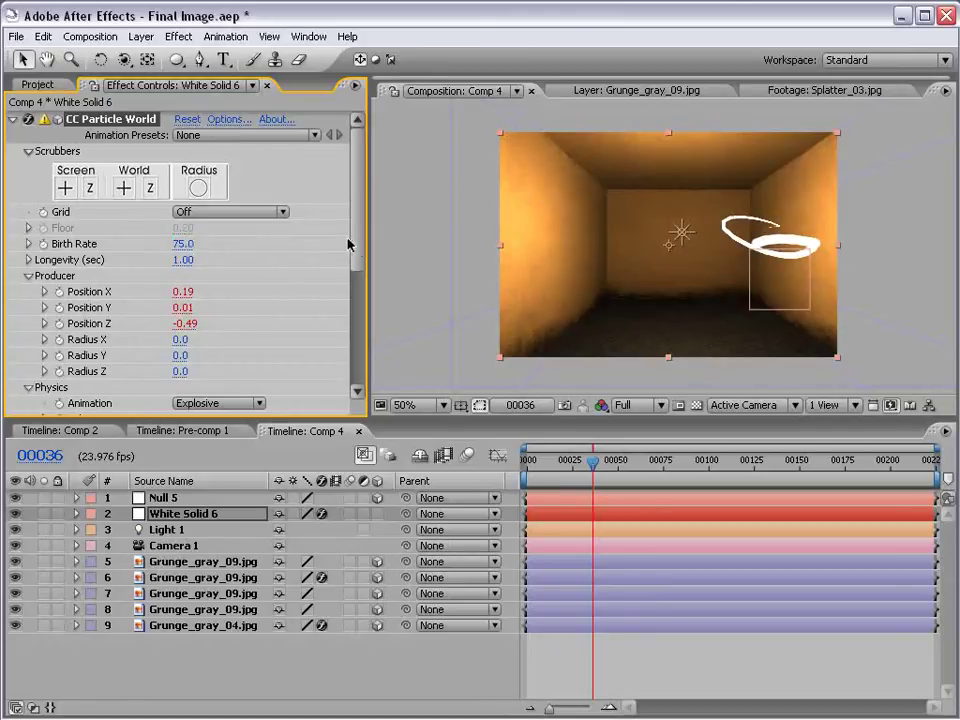
pyautogui.scroll(-5, 355, 249)
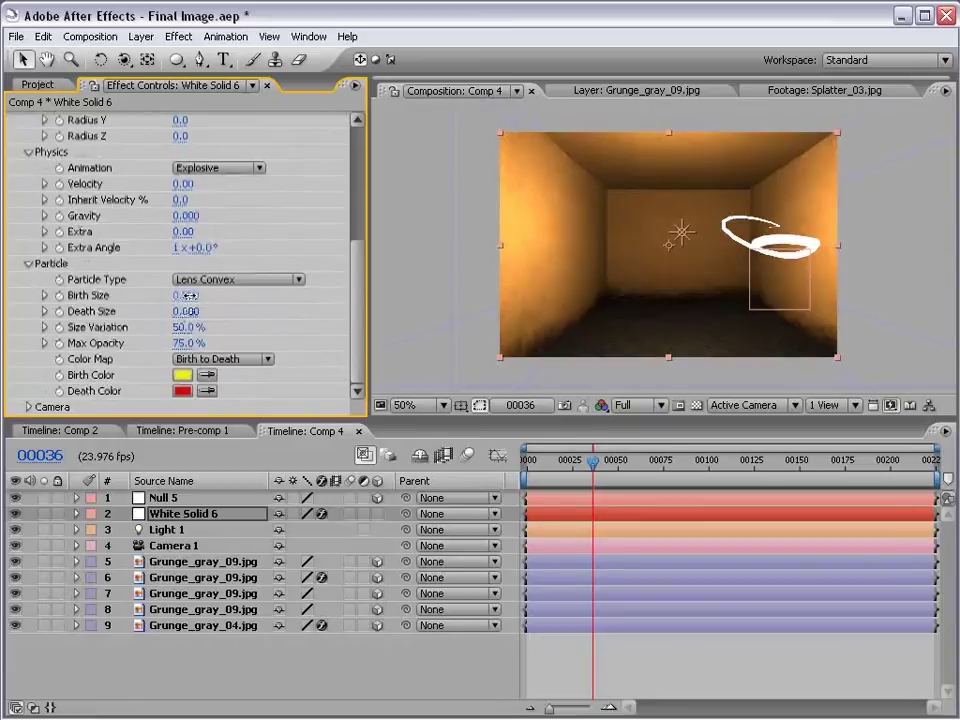
pyautogui.moveTo(185, 295); pyautogui.dragTo(210, 302)
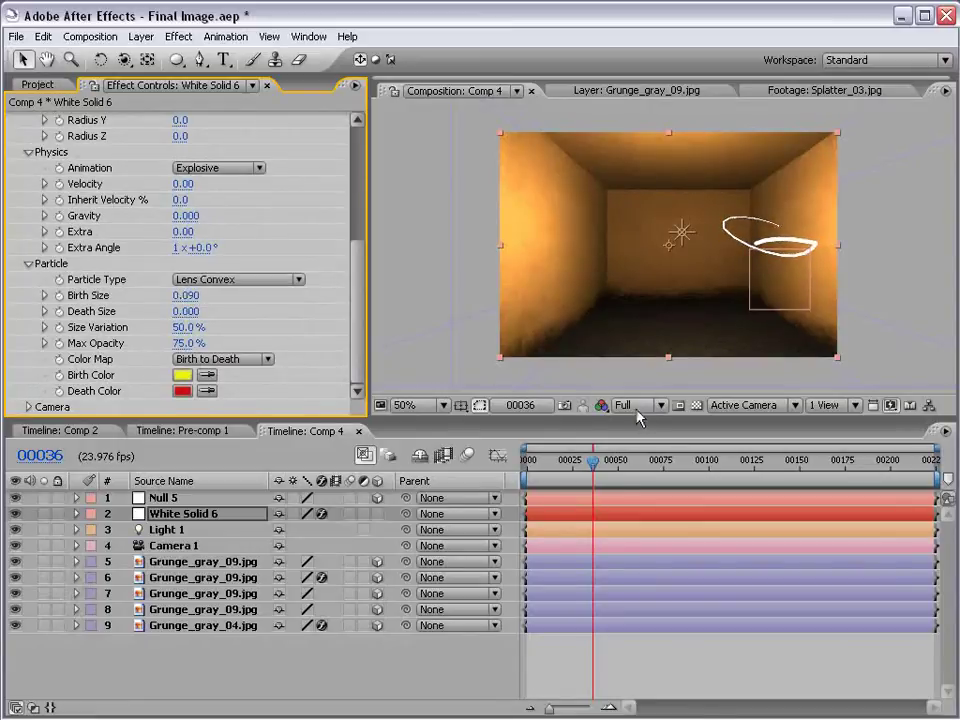
# - Start the work area at frame 36, RAM preview the streak and go to frame 68
pyautogui.press('b')
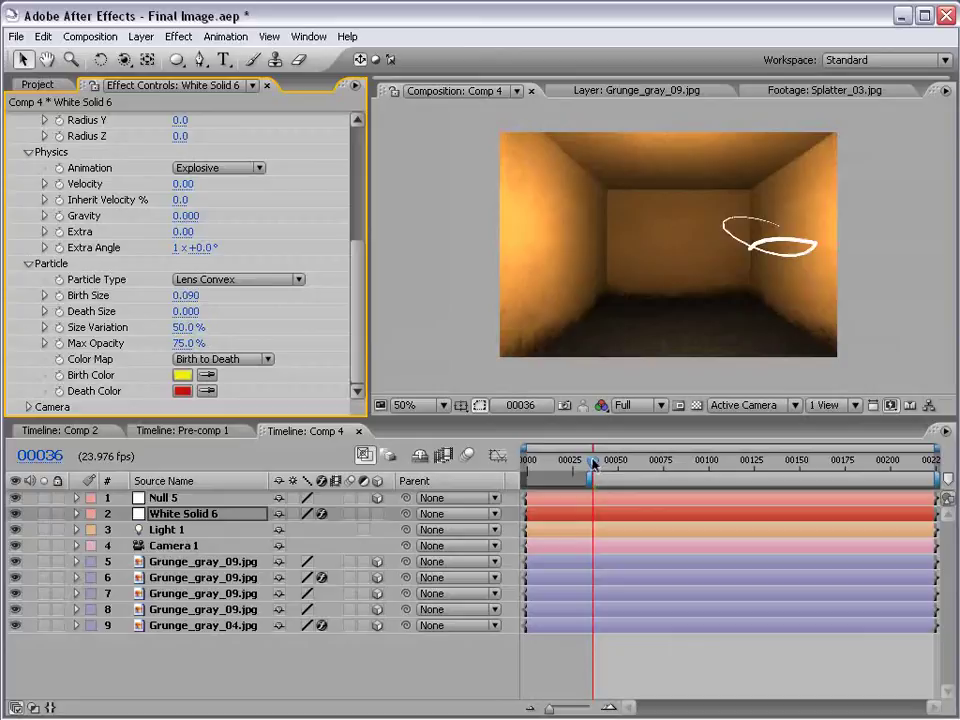
pyautogui.press('KP_0')
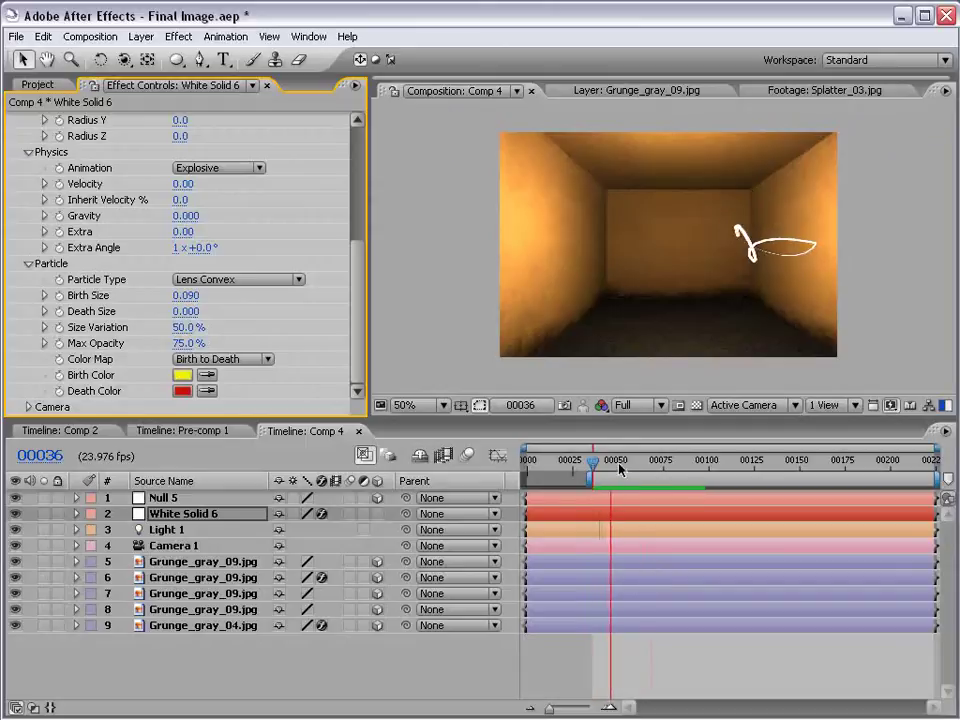
pyautogui.moveTo(620, 467); pyautogui.dragTo(654, 598)
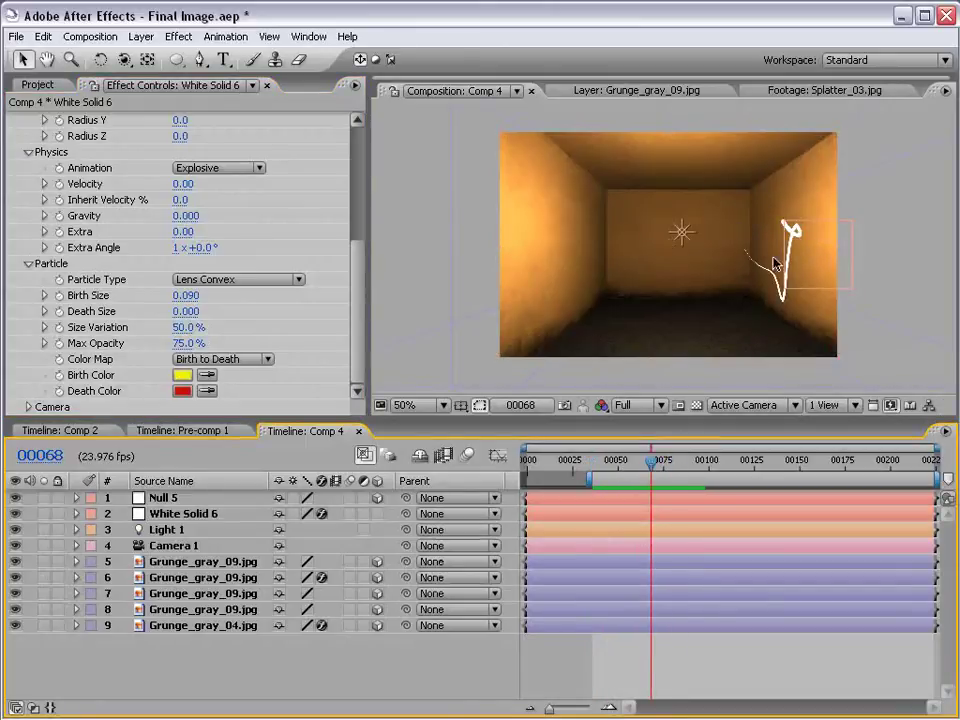
# - Set the particle effect's Opacity Map to the Fade Out Round preset in CC Particle World's options
pyautogui.scroll(1, 829, 290)
pyautogui.press('space')
pyautogui.moveTo(855, 304); pyautogui.dragTo(664, 251)
pyautogui.scroll(-1, 614, 250)
pyautogui.moveTo(363, 290); pyautogui.dragTo(354, 212)
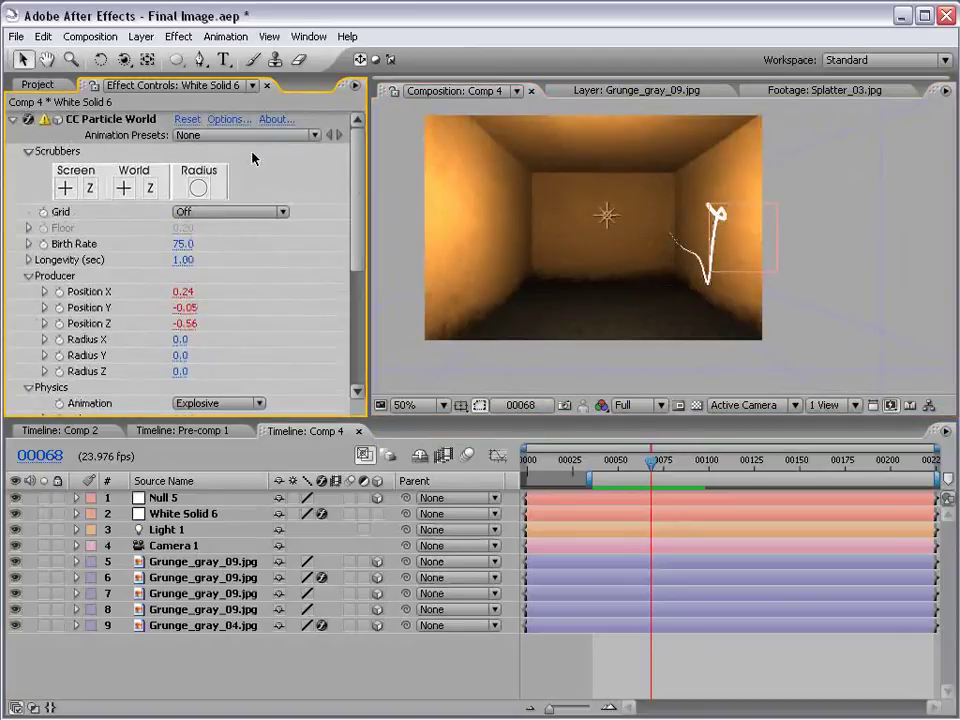
pyautogui.click(231, 121)
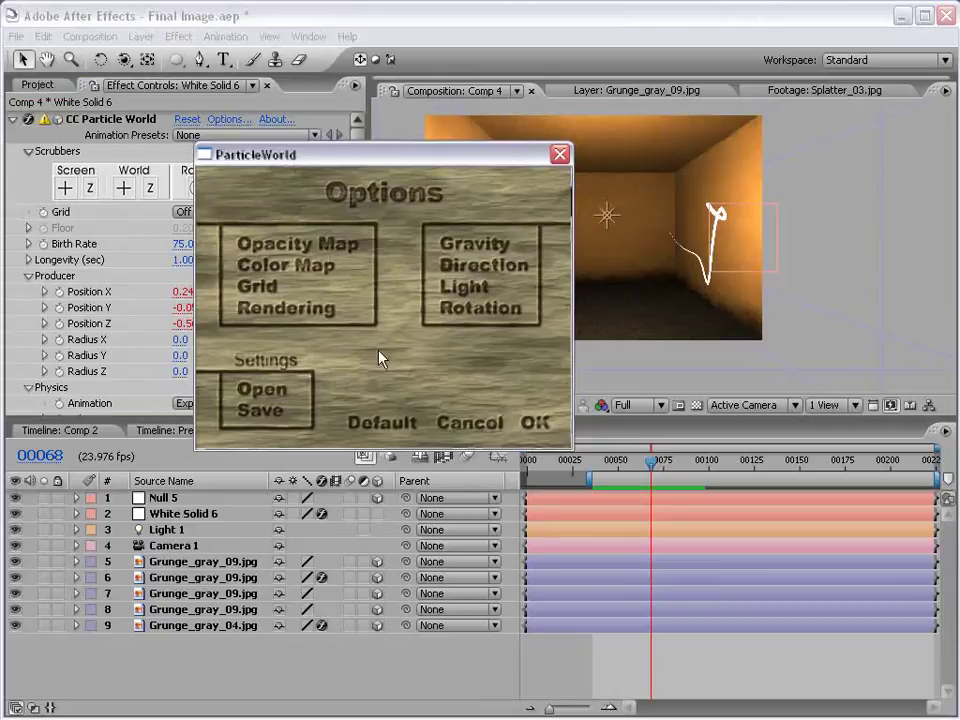
pyautogui.click(272, 250)
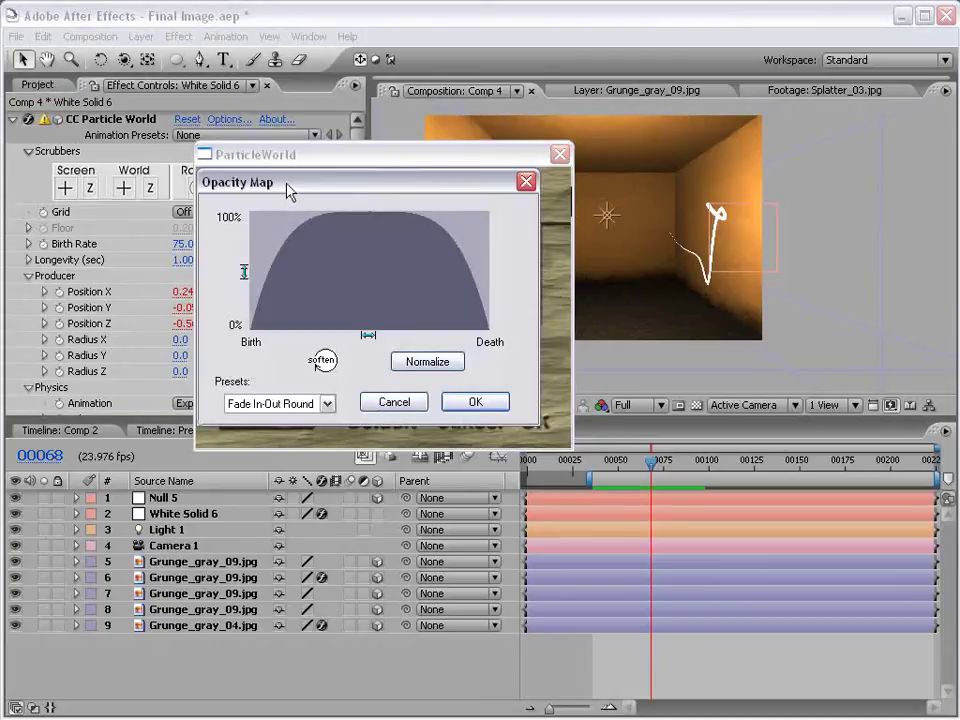
pyautogui.moveTo(290, 172); pyautogui.dragTo(413, 222)
pyautogui.click(390, 440)
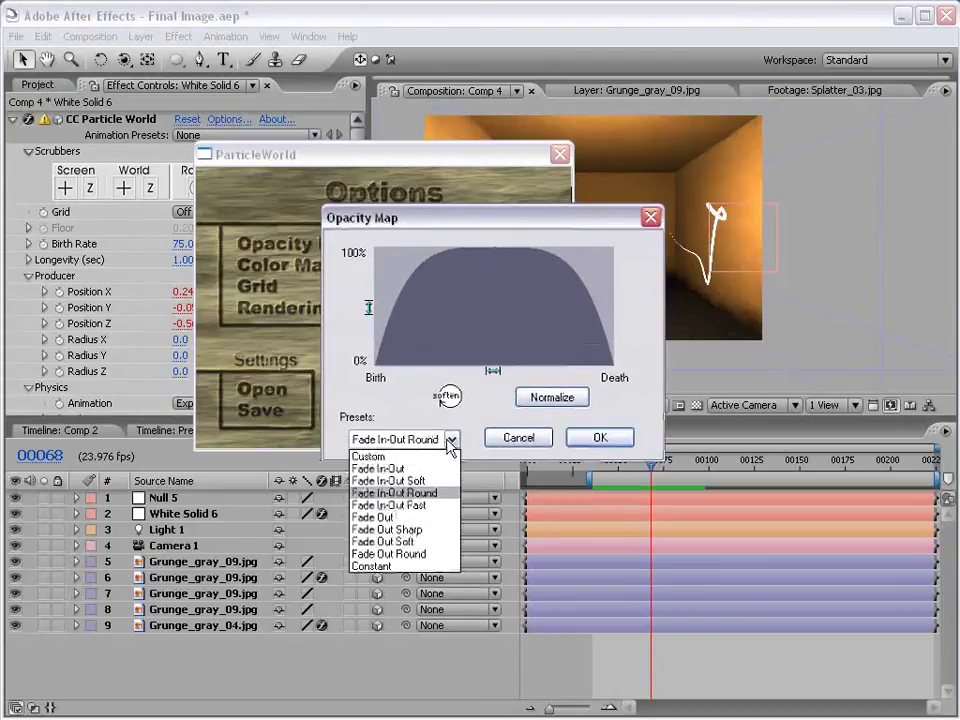
pyautogui.click(390, 553)
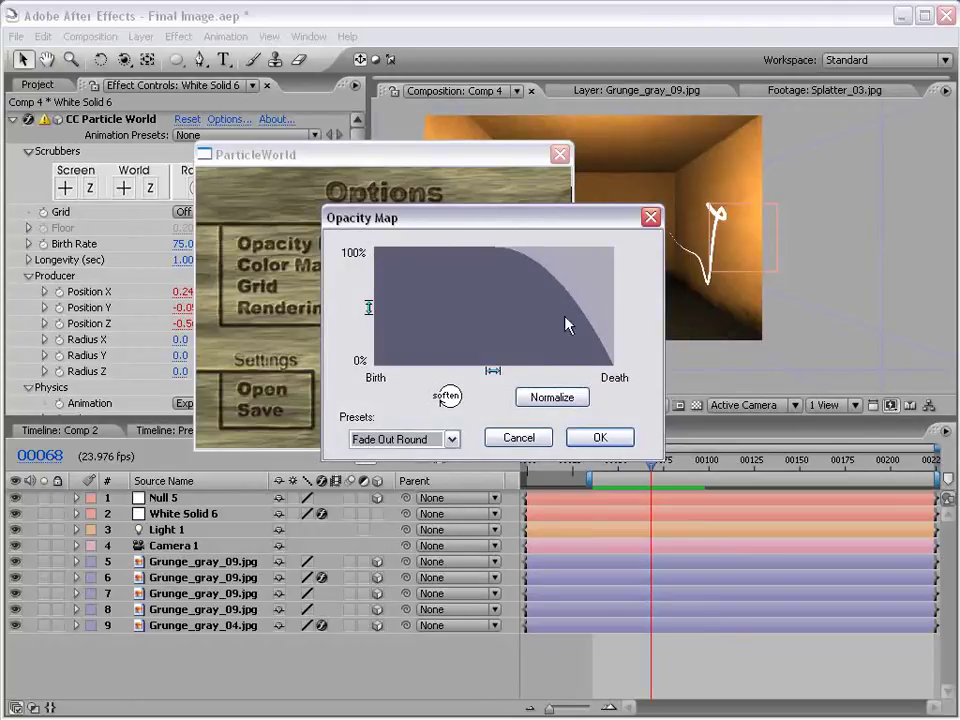
pyautogui.click(601, 438)
pyautogui.moveTo(433, 165); pyautogui.dragTo(420, 208)
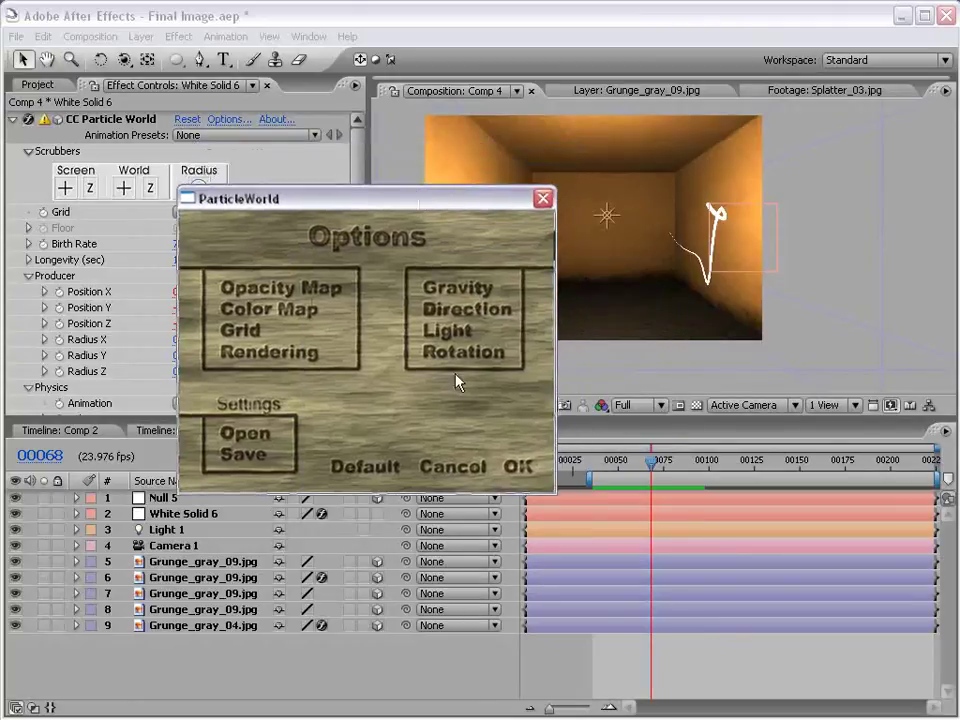
pyautogui.click(517, 469)
# - Inspect the streak's fading tail up close and check it again at frame 104
pyautogui.scroll(2, 707, 258)
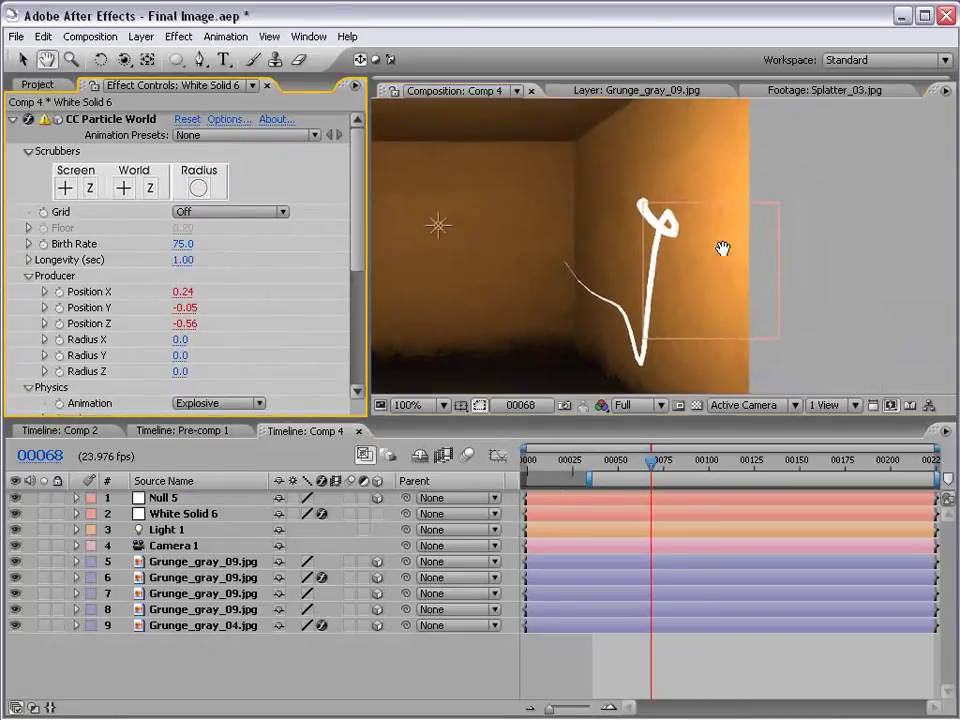
pyautogui.click(726, 256)
pyautogui.click(303, 683)
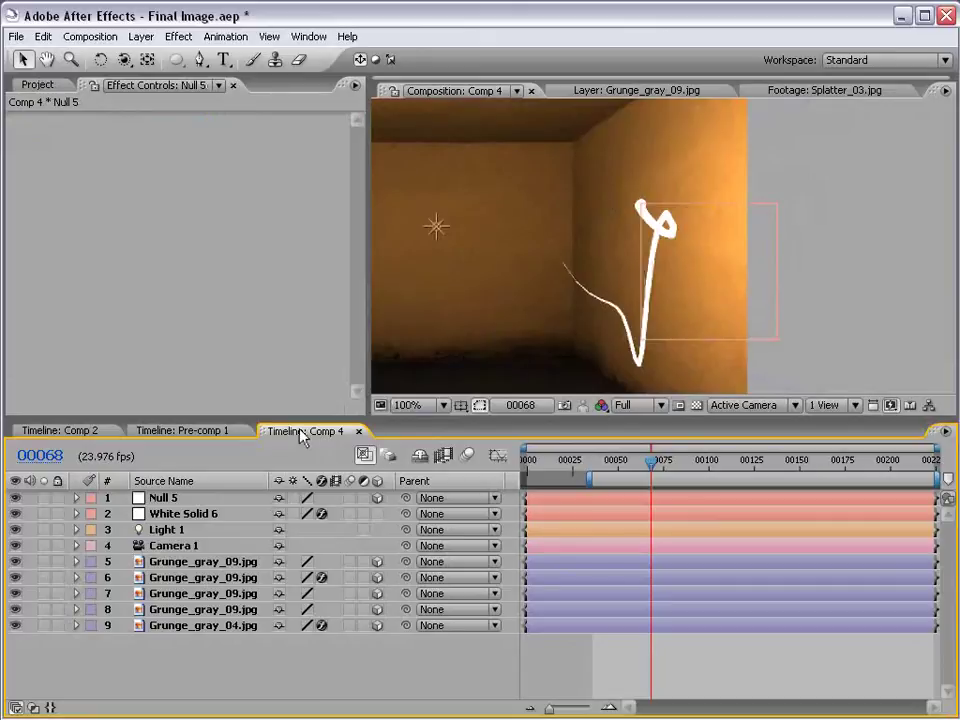
pyautogui.moveTo(651, 461); pyautogui.dragTo(716, 462)
pyautogui.scroll(-1, 605, 247)
pyautogui.moveTo(568, 268); pyautogui.dragTo(633, 259)
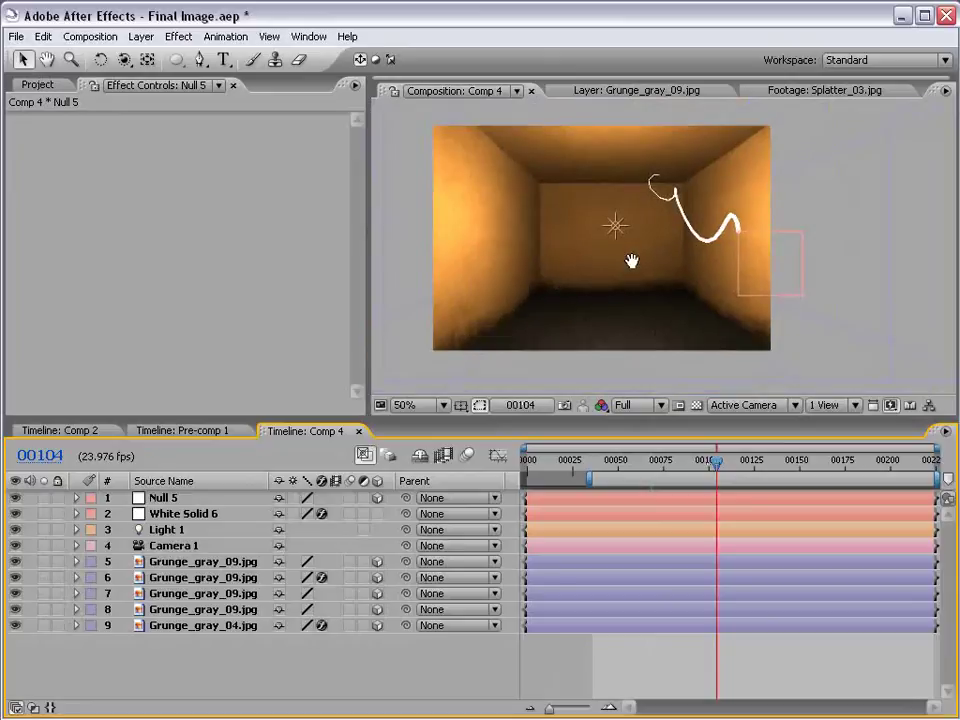
# - Rename the White Solid 6 layer to Particles and the Null 5 layer to POINT
pyautogui.click(38, 84)
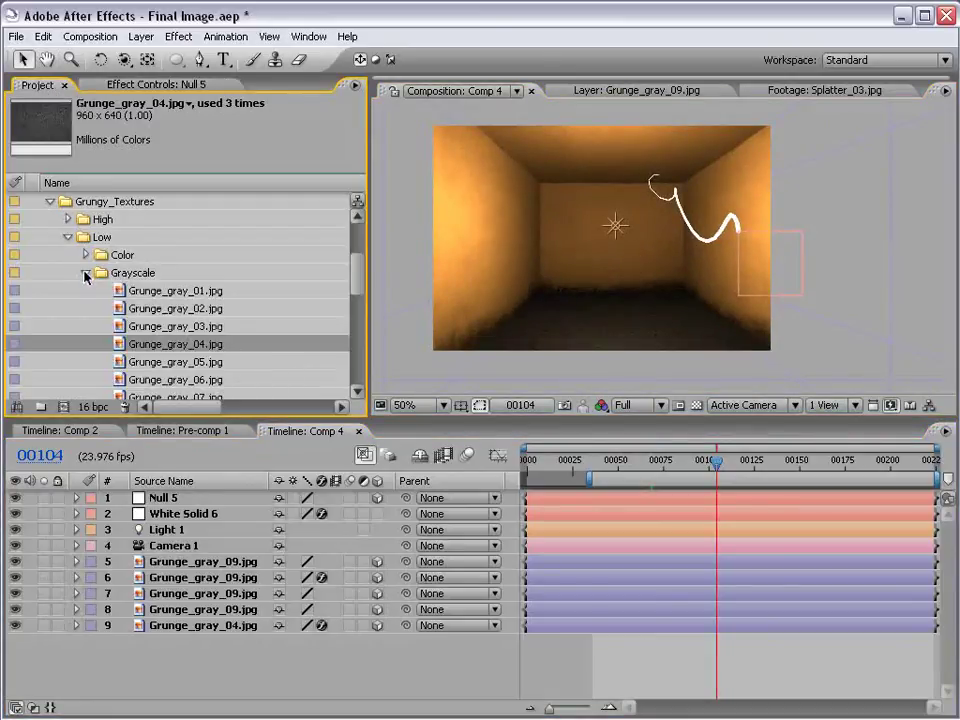
pyautogui.click(177, 514)
pyautogui.press('Return')
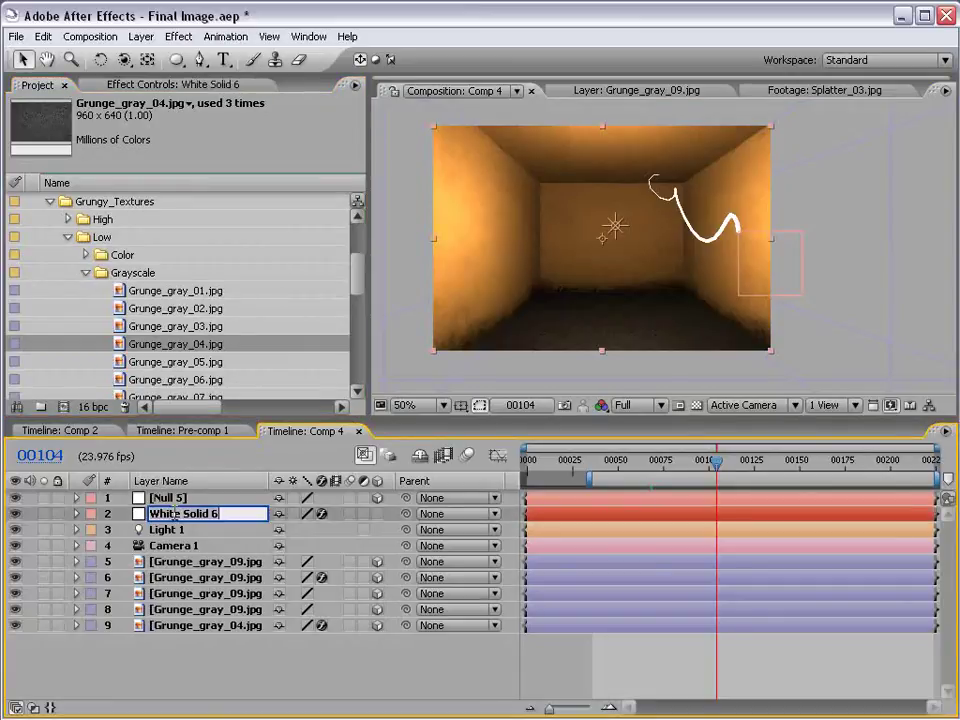
pyautogui.write('Par')
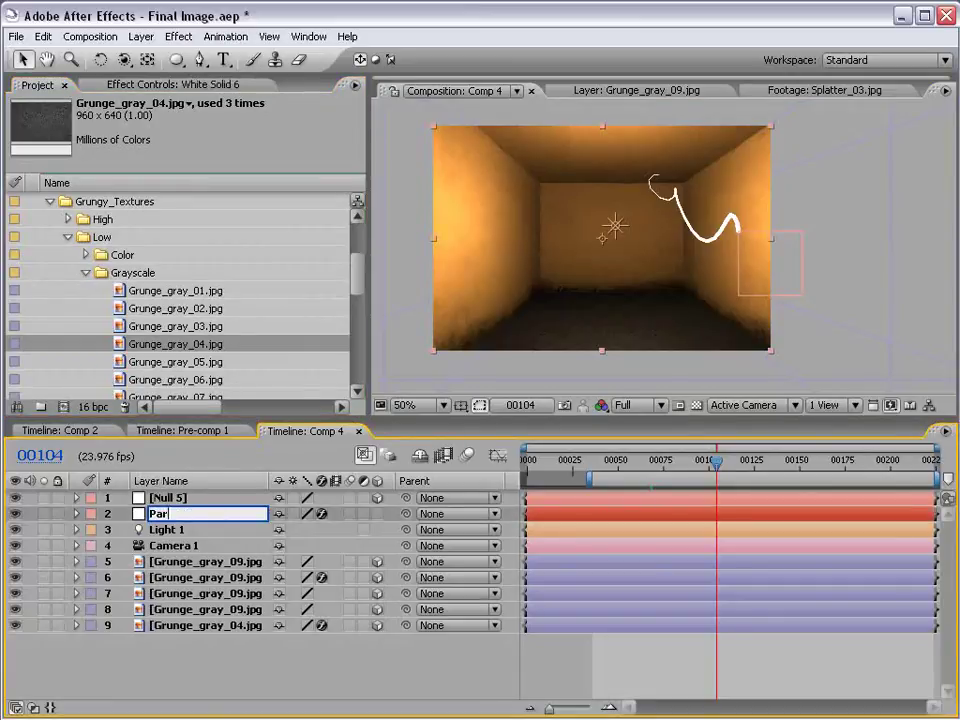
pyautogui.write('ticles')
pyautogui.press('Return')
pyautogui.click(165, 497)
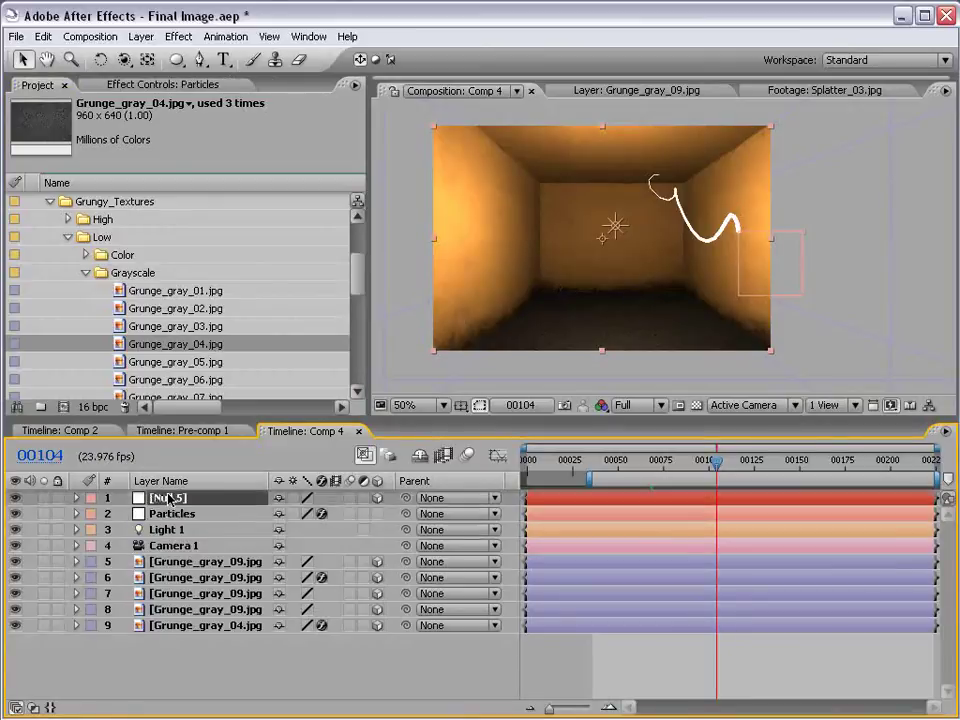
pyautogui.press('Return')
pyautogui.write('POINT')
# - Apply the Stylize Glow effect to the Particles layer
pyautogui.click(176, 514)
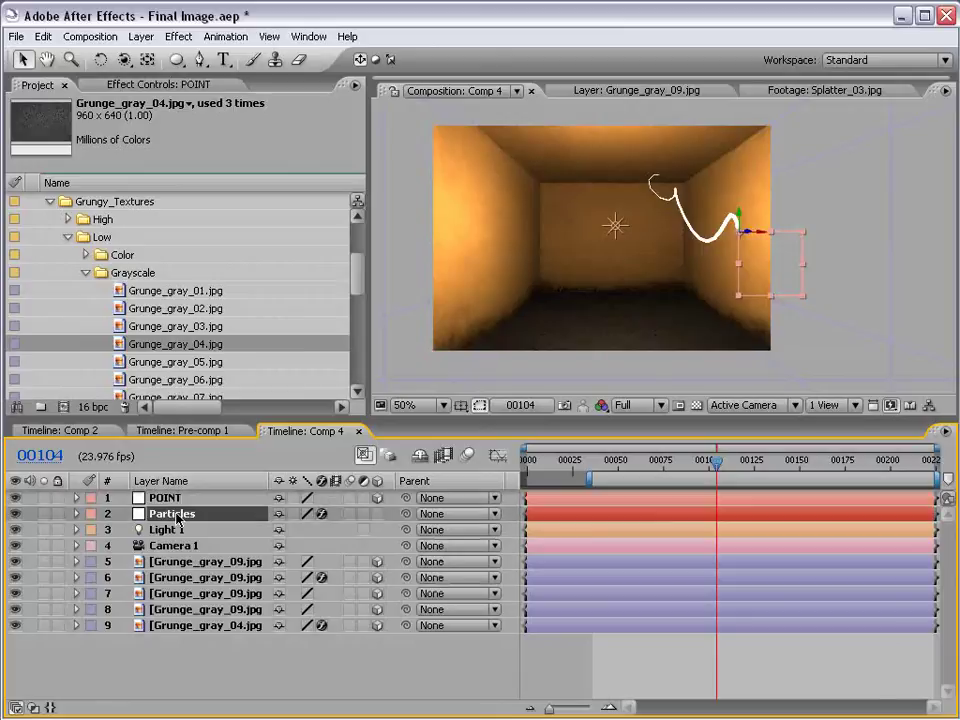
pyautogui.click(173, 34)
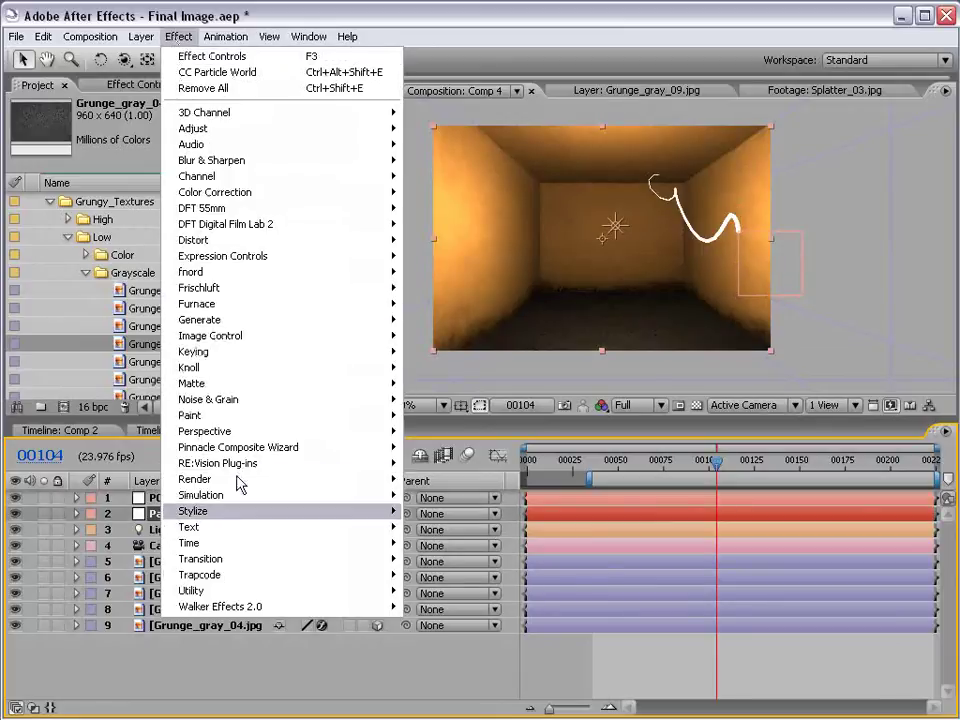
pyautogui.moveTo(224, 513)
pyautogui.click(432, 638)
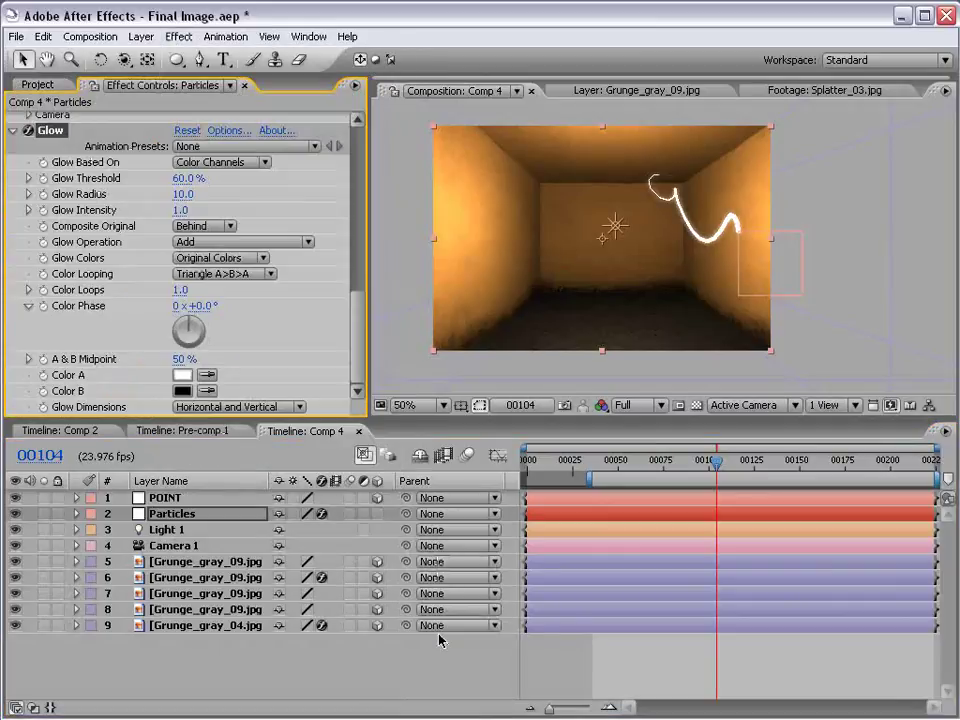
# - Set the Glow's Color B to orange and its Glow Colors option to A & B Colors
pyautogui.click(182, 392)
pyautogui.click(566, 606)
pyautogui.click(564, 617)
pyautogui.moveTo(489, 407)
pyautogui.mouseDown()
pyautogui.moveTo(549, 392)
pyautogui.moveTo(605, 402)
pyautogui.mouseUp()
pyautogui.click(716, 385)
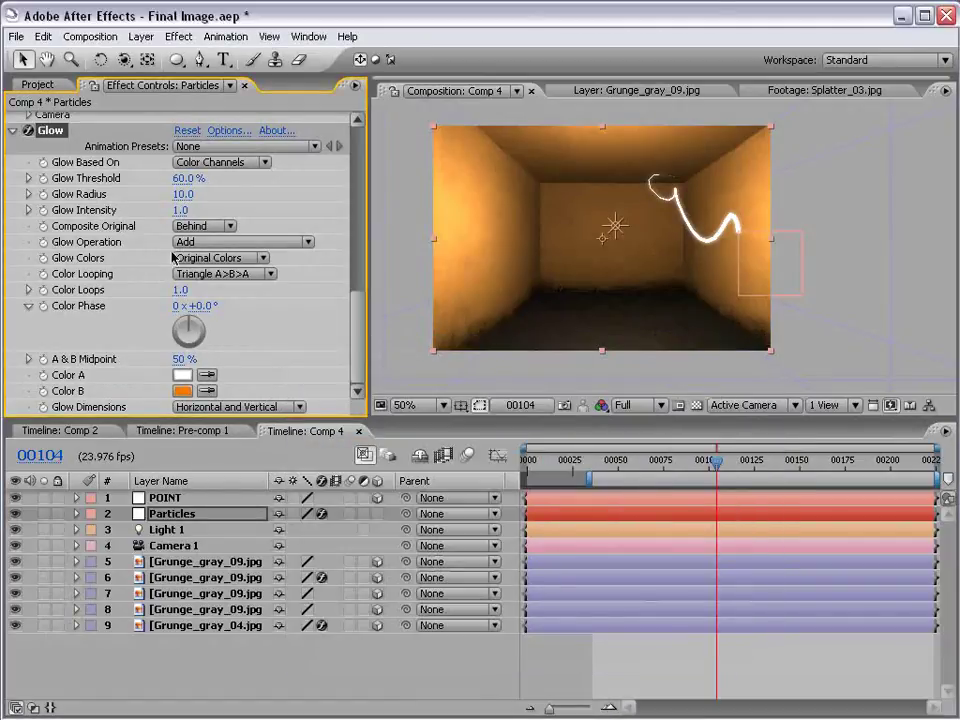
pyautogui.click(215, 258)
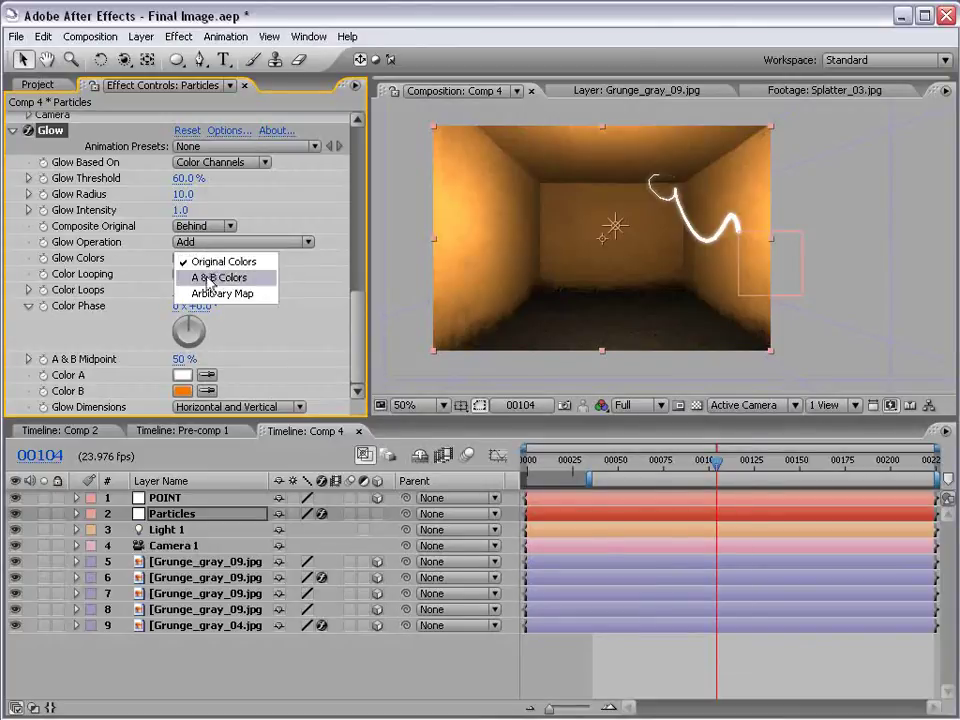
pyautogui.click(219, 277)
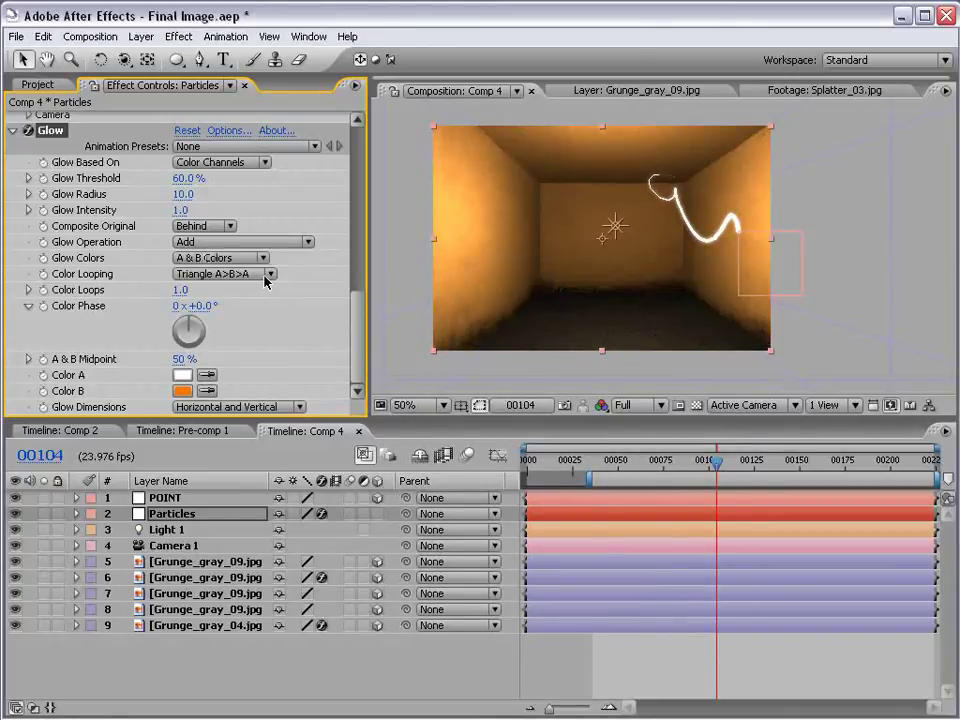
# - Raise the Glow Intensity to 2.3 and the Glow Radius to 17
pyautogui.scroll(1, 660, 264)
pyautogui.press('h')
pyautogui.moveTo(789, 257); pyautogui.dragTo(738, 269)
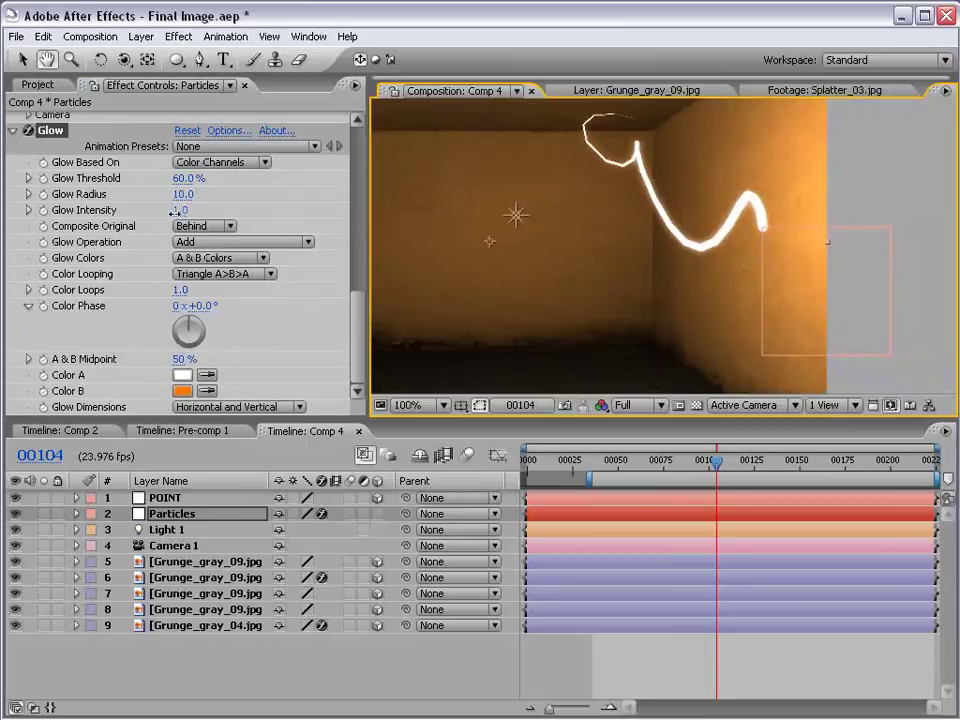
pyautogui.moveTo(178, 212)
pyautogui.mouseDown()
pyautogui.moveTo(316, 212)
pyautogui.moveTo(298, 212)
pyautogui.mouseUp()
pyautogui.moveTo(180, 195); pyautogui.dragTo(185, 192)
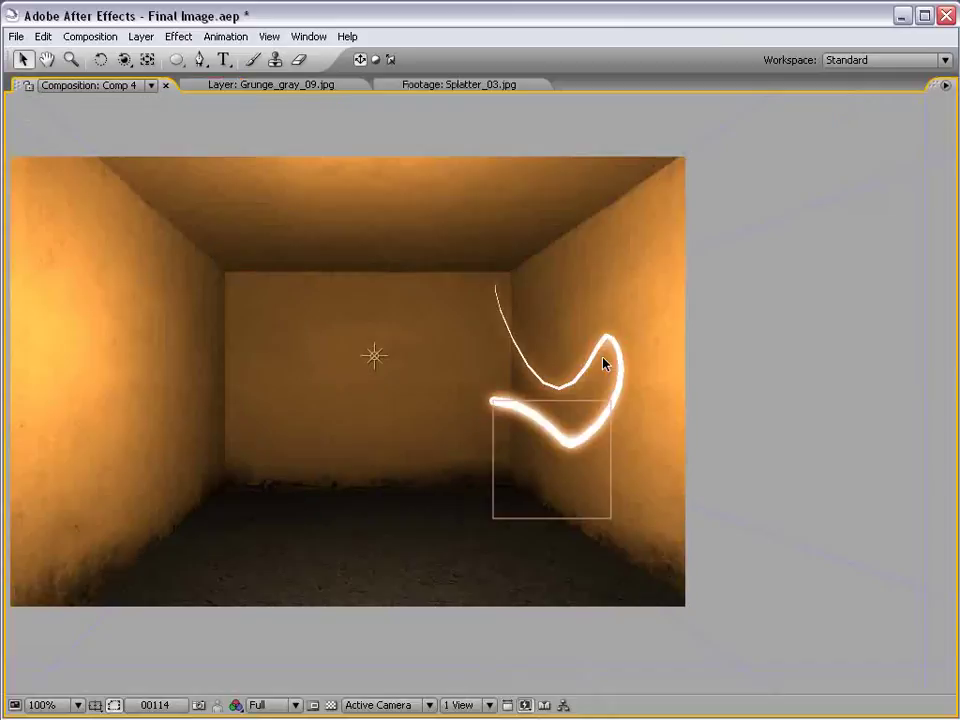
# - Preview the glowing streak's motion in an enlarged composition view
pyautogui.press('space')
pyautogui.moveTo(516, 363)
pyautogui.mouseDown()
pyautogui.moveTo(667, 336)
pyautogui.moveTo(640, 355)
pyautogui.mouseUp()
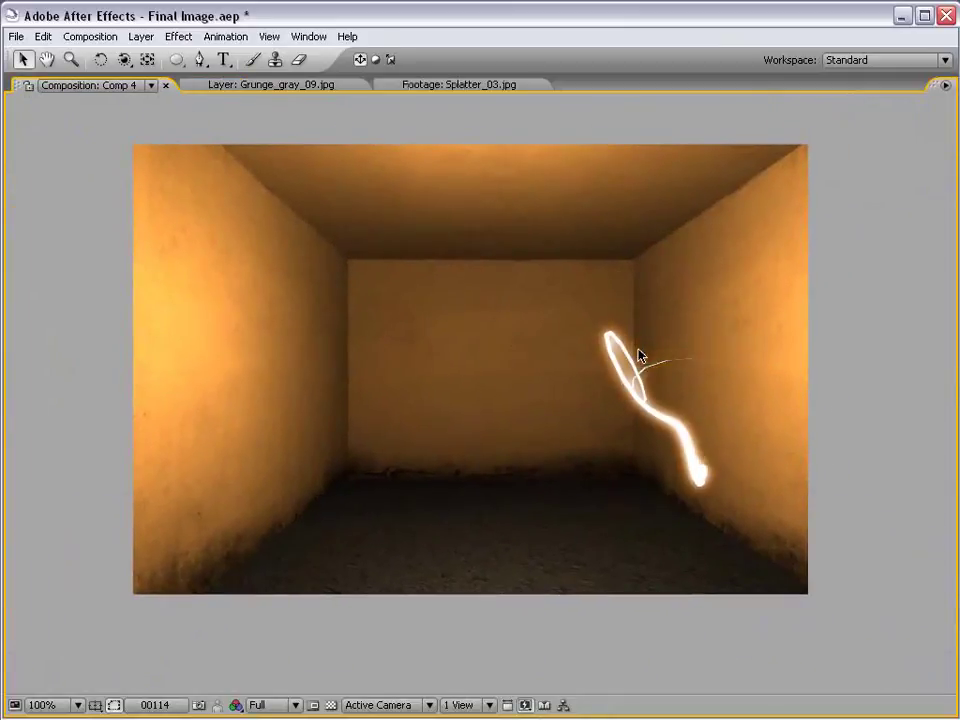
pyautogui.press('space')
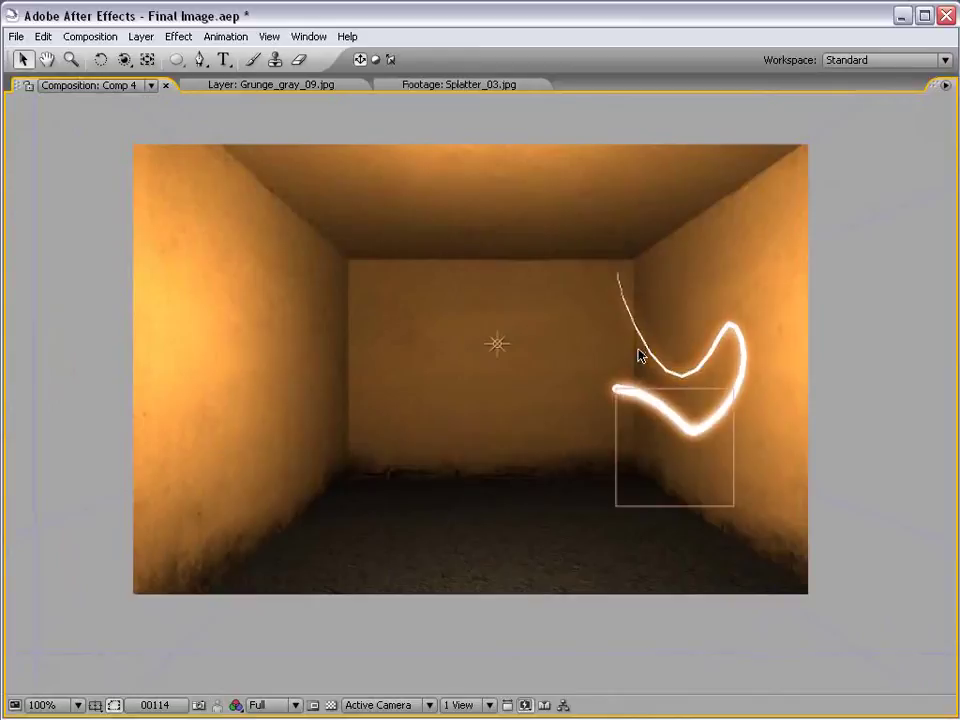
pyautogui.press('space')
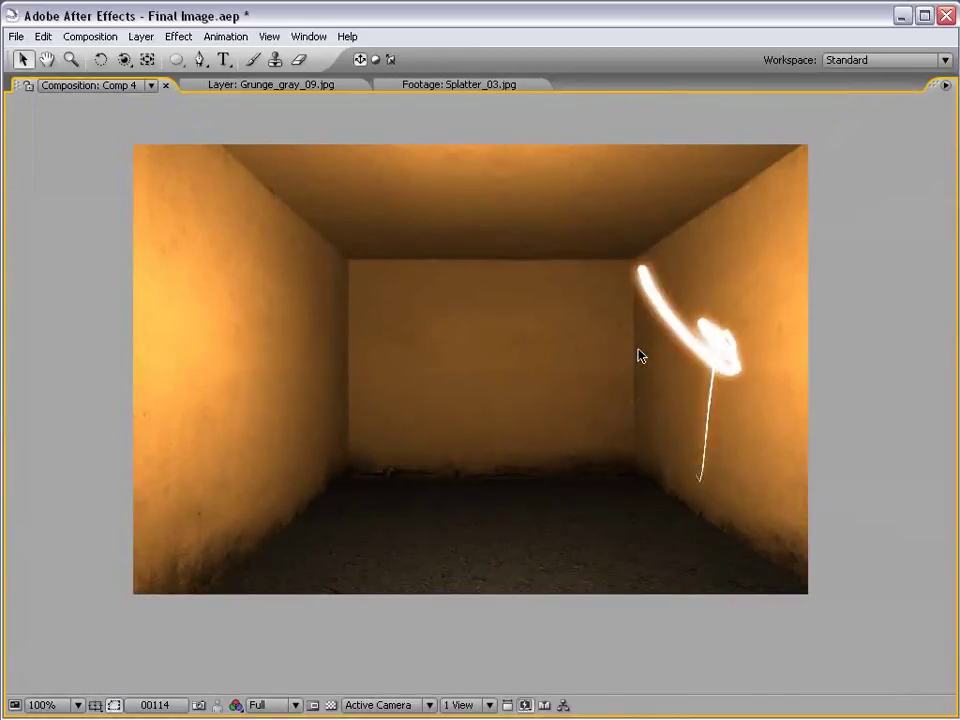
pyautogui.press('space')
pyautogui.press('`')
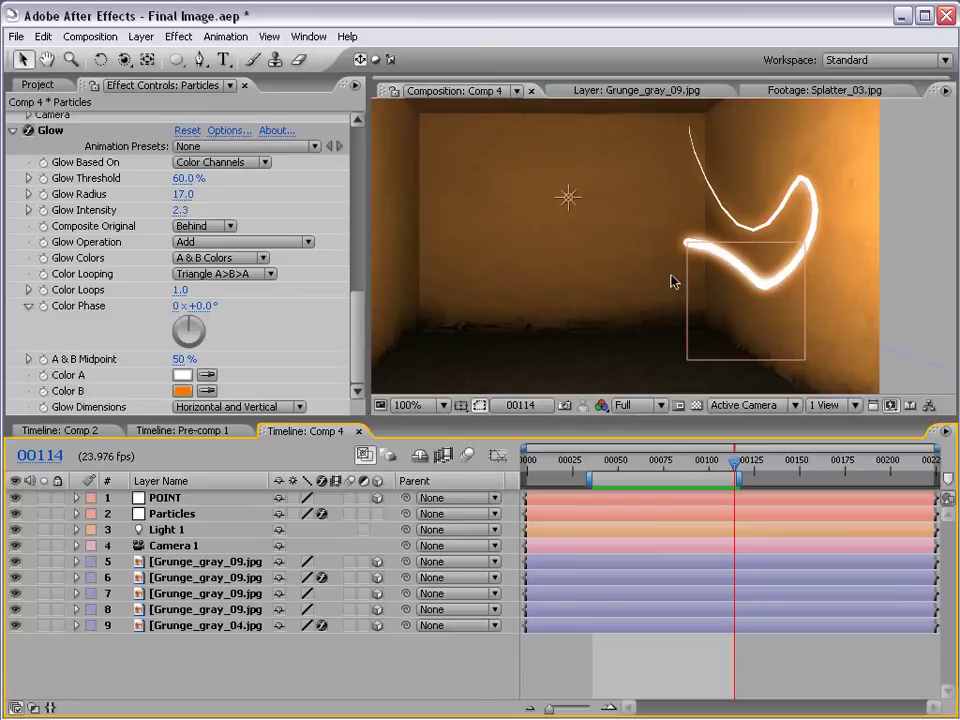
# - Delete all Position keyframes of the POINT null
pyautogui.scroll(-2, 683, 222)
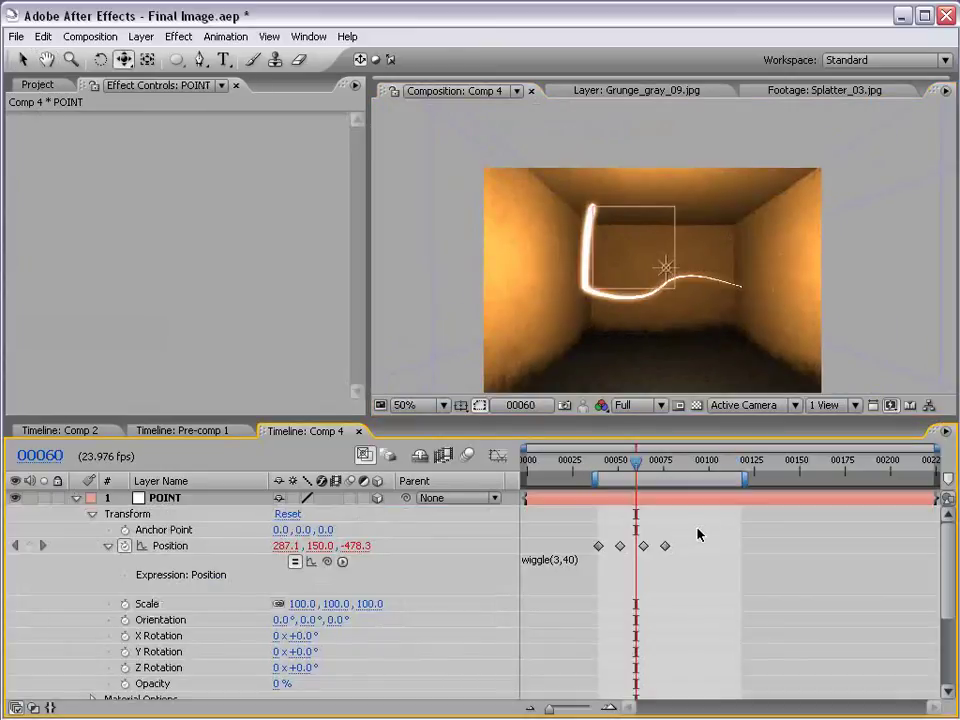
pyautogui.moveTo(710, 532); pyautogui.dragTo(583, 553)
pyautogui.press('Delete')
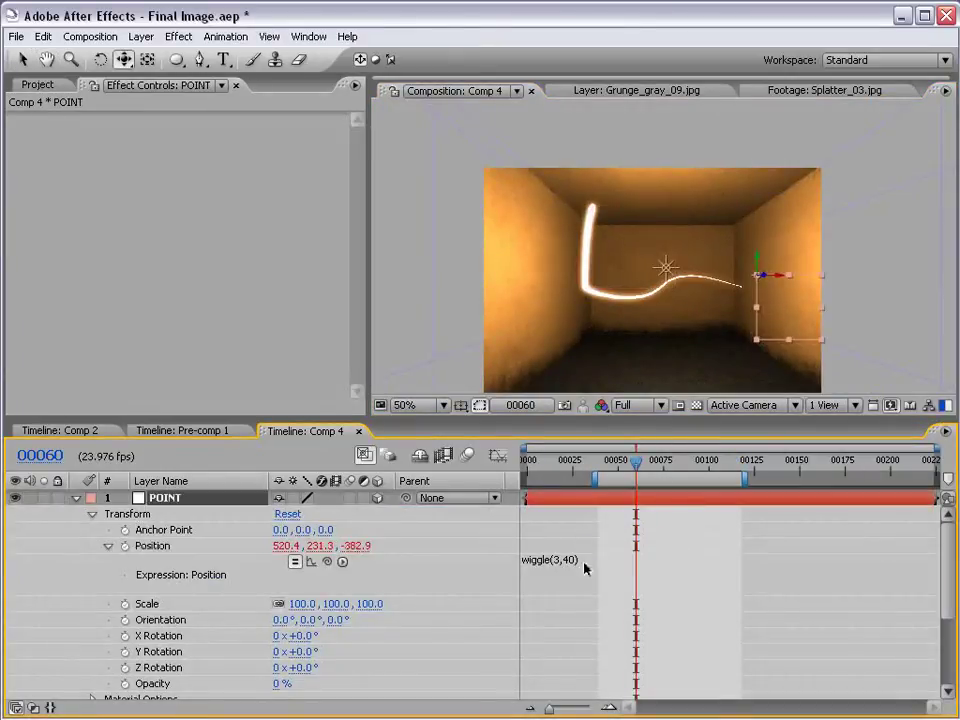
# - Change the POINT null's Position expression to wiggle(3,120)
pyautogui.click(577, 560)
pyautogui.doubleClick(570, 561)
pyautogui.write('120')
pyautogui.click(587, 548)
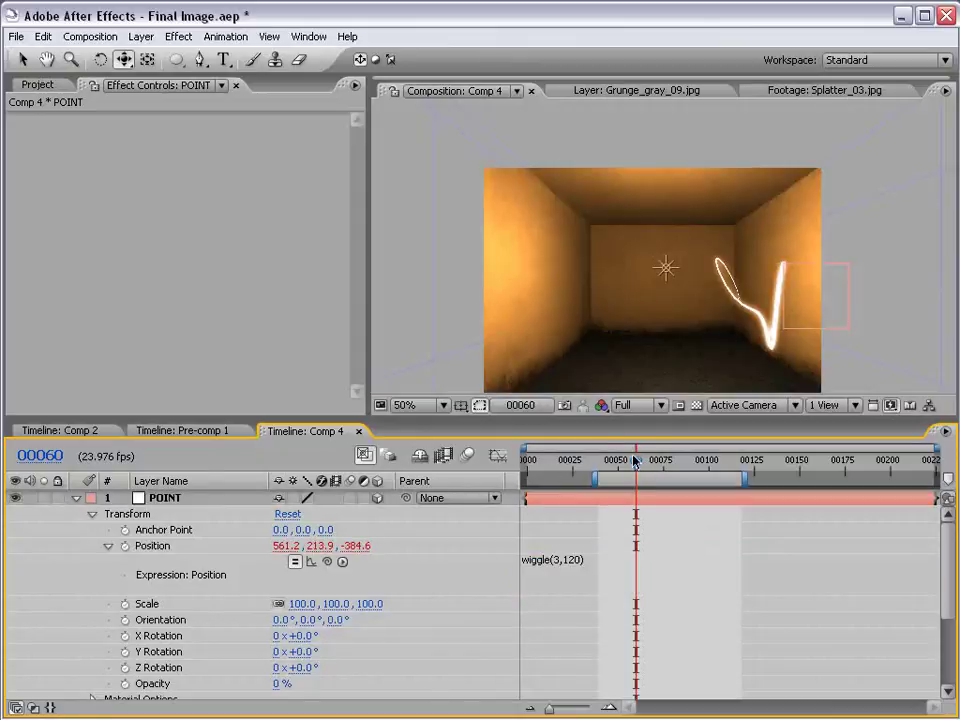
# - At frame 111, move the POINT null toward the middle of the room, to about 368, 289, -190
pyautogui.moveTo(636, 460); pyautogui.dragTo(728, 460)
pyautogui.press('v')
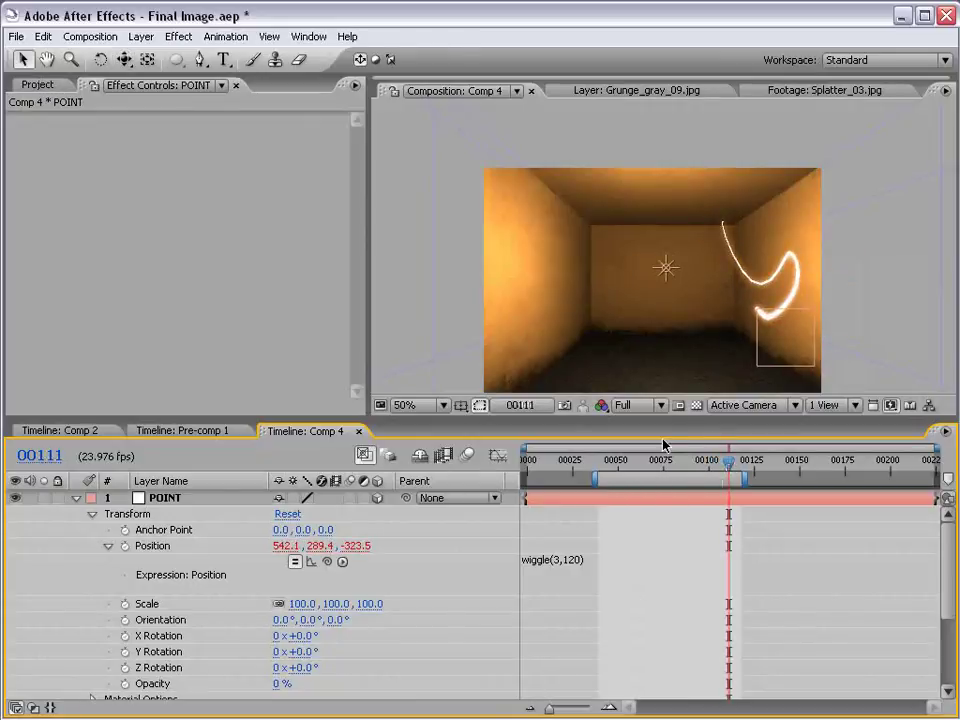
pyautogui.click(664, 499)
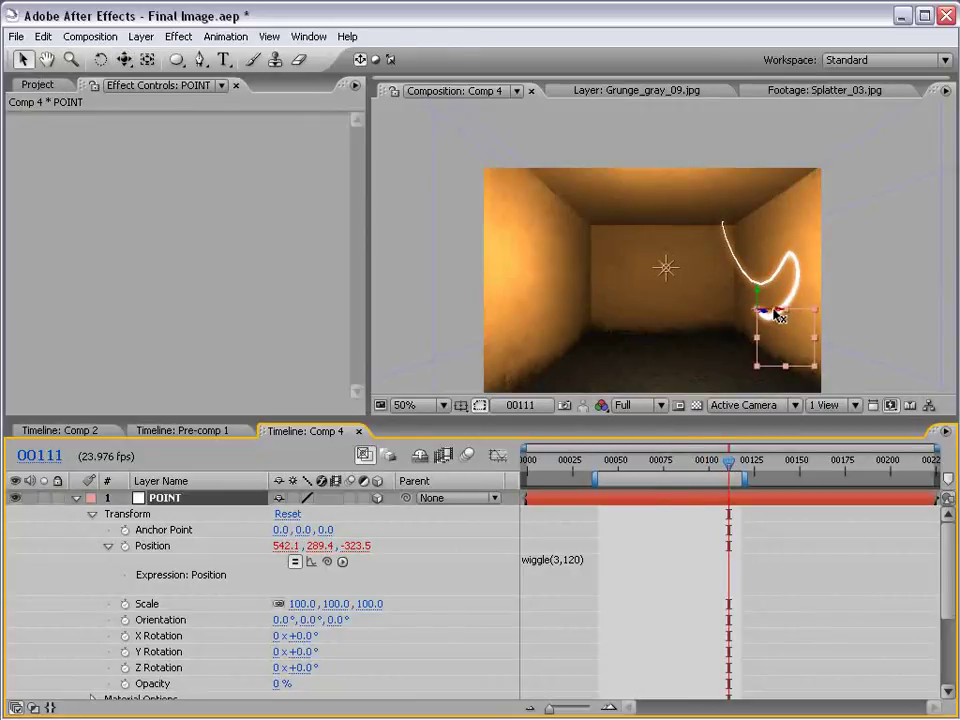
pyautogui.moveTo(779, 316); pyautogui.dragTo(654, 259)
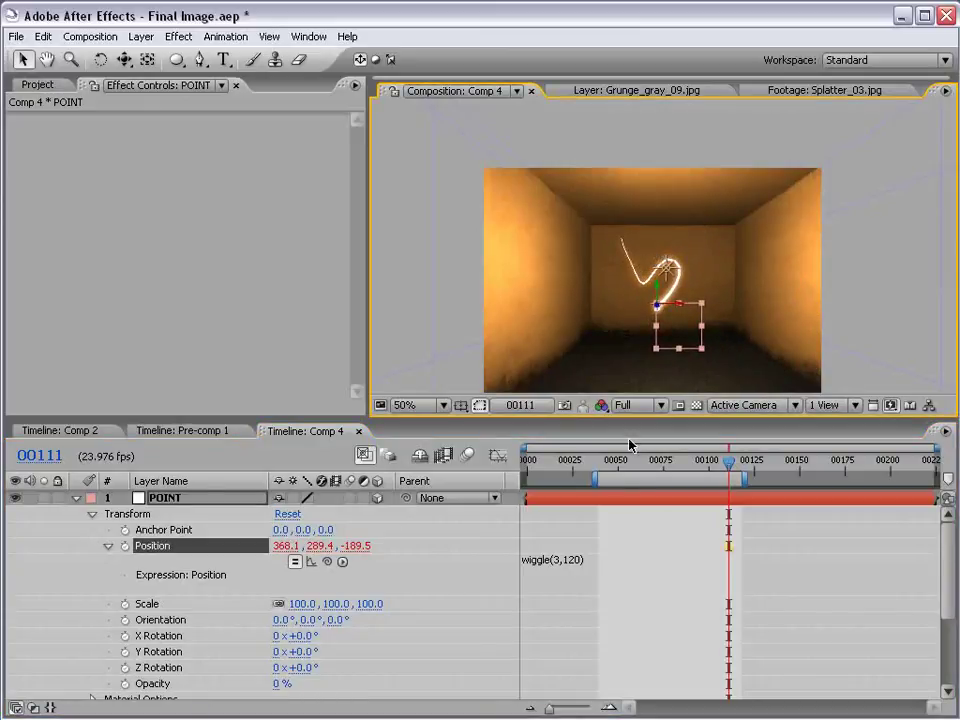
pyautogui.click(645, 527)
# - Examine the repositioned streak in the room, orbiting the camera view around it
pyautogui.scroll(1, 666, 278)
pyautogui.press('space')
pyautogui.moveTo(673, 345); pyautogui.dragTo(673, 252)
pyautogui.scroll(-1, 673, 258)
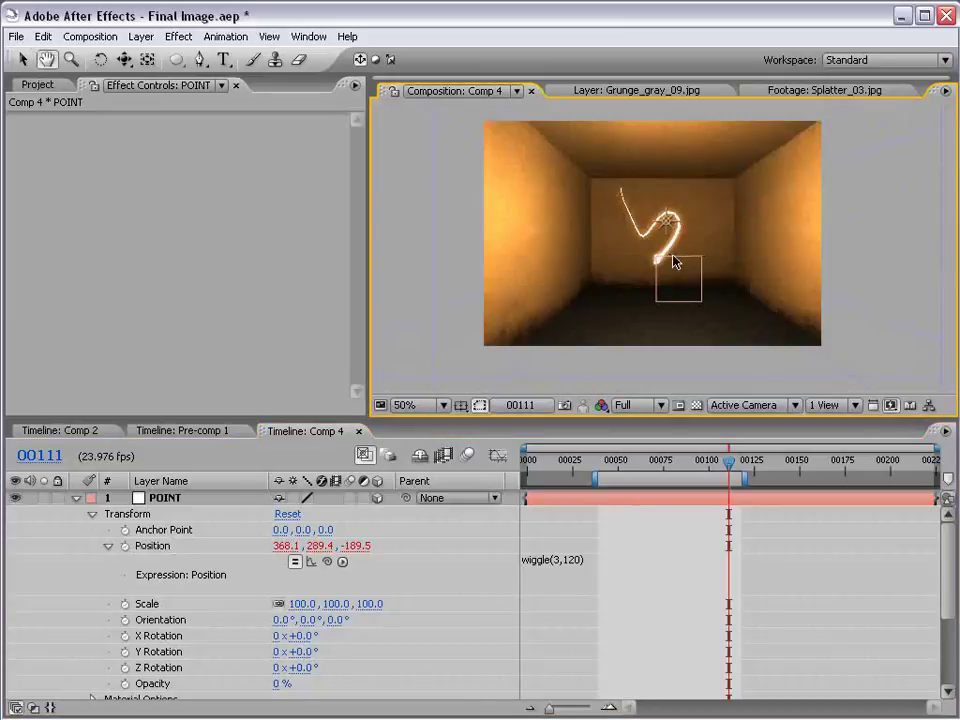
pyautogui.moveTo(123, 59); pyautogui.dragTo(184, 60)
pyautogui.moveTo(712, 288); pyautogui.dragTo(641, 300)
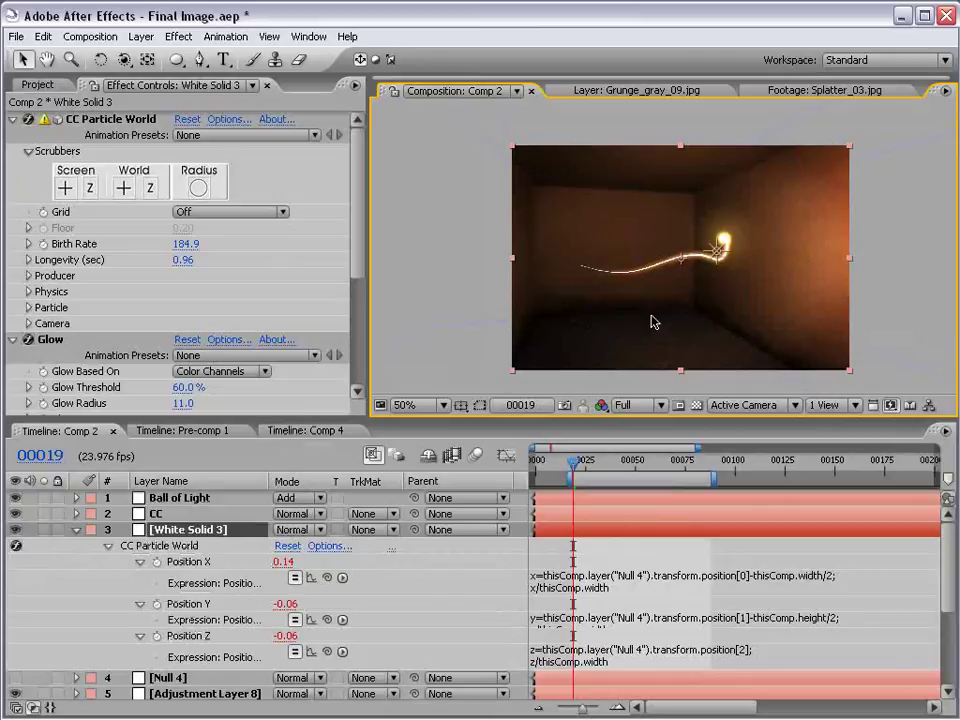
# - Examine the glowing streak and ball of light in Comp 2 up close
pyautogui.scroll(1, 660, 319)
pyautogui.moveTo(806, 357); pyautogui.dragTo(746, 341)
pyautogui.scroll(-1, 780, 300)
pyautogui.moveTo(685, 350); pyautogui.dragTo(699, 311)
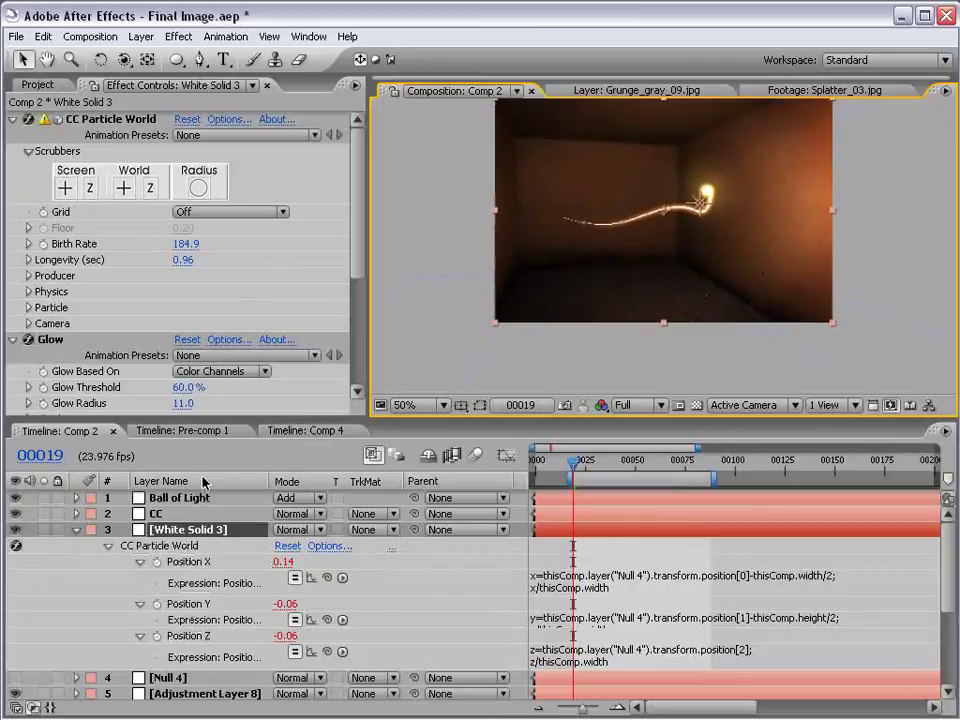
# - Open Pre-comp 1 and view its title and light streak in an enlarged composition view
pyautogui.click(183, 430)
pyautogui.press('`')
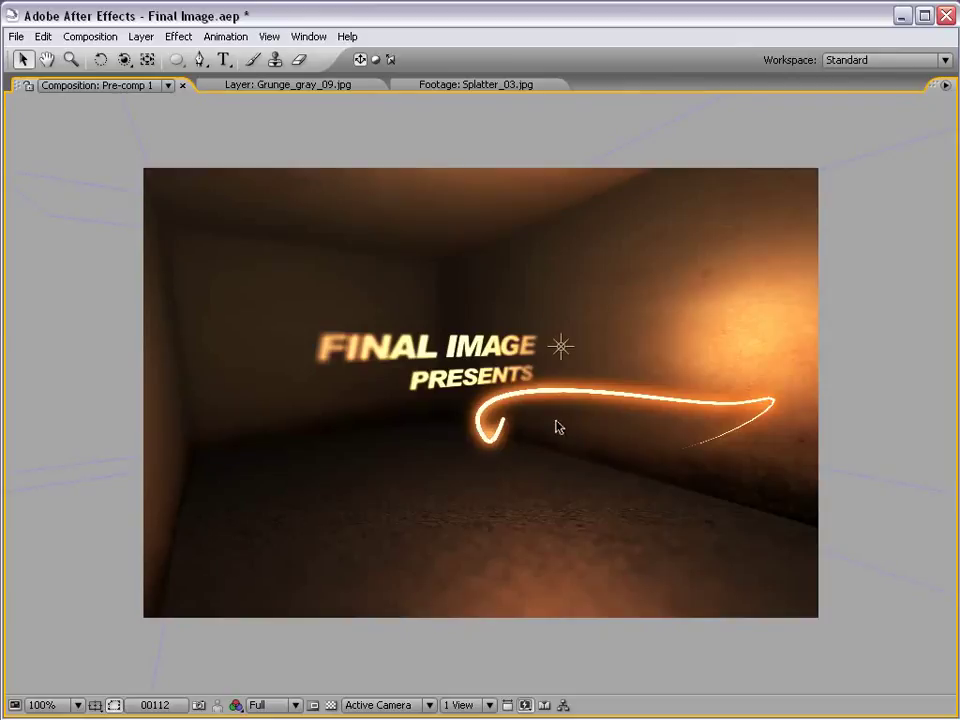
pyautogui.press('`')
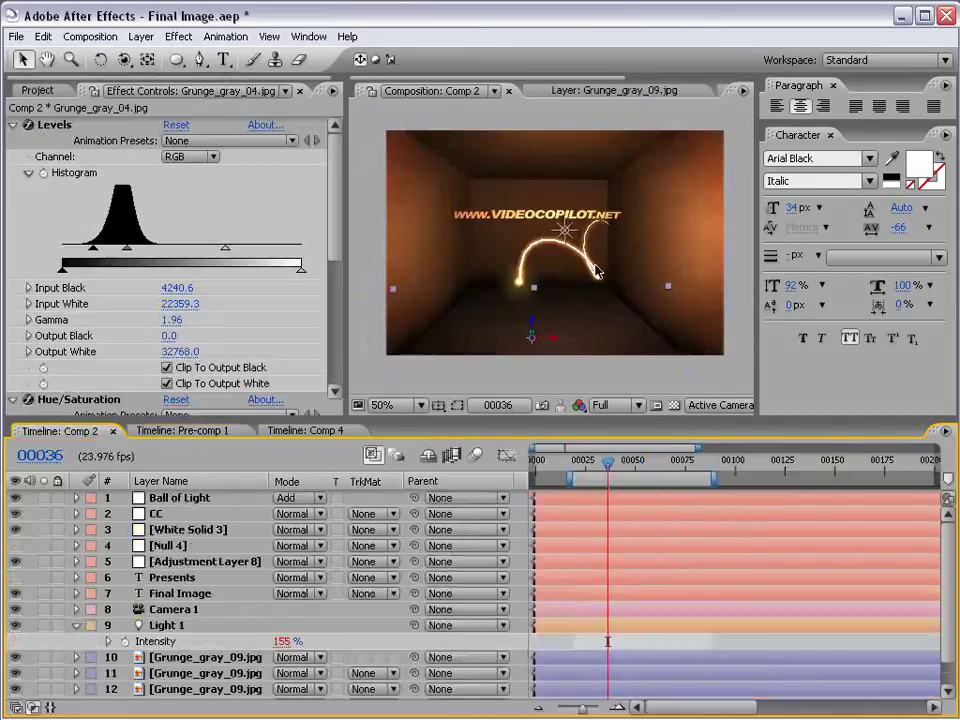
# - View Comp 2's website title and light streak at frame 36 in an enlarged composition view
pyautogui.press('`')
pyautogui.press('.')
pyautogui.press('.')
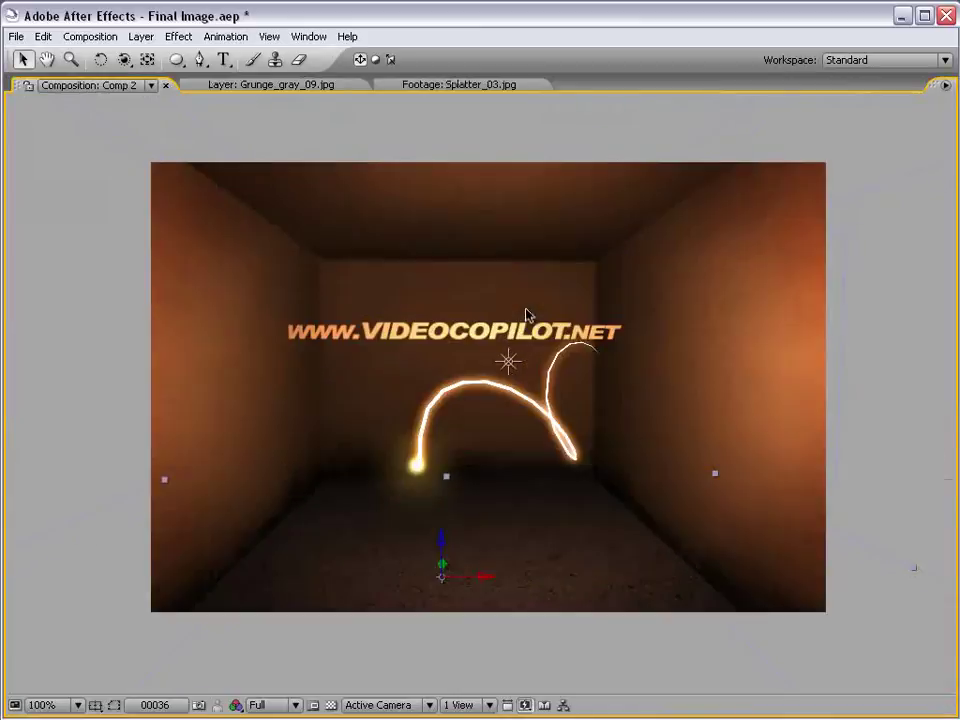
pyautogui.moveTo(403, 424); pyautogui.dragTo(424, 410)
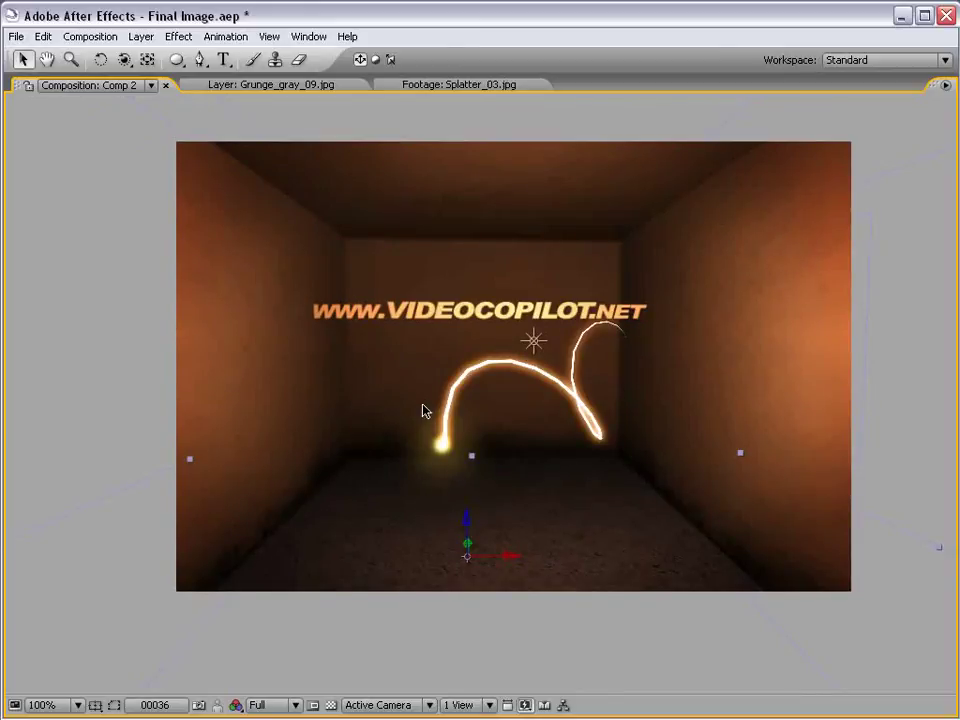
pyautogui.press(',')
pyautogui.press('`')
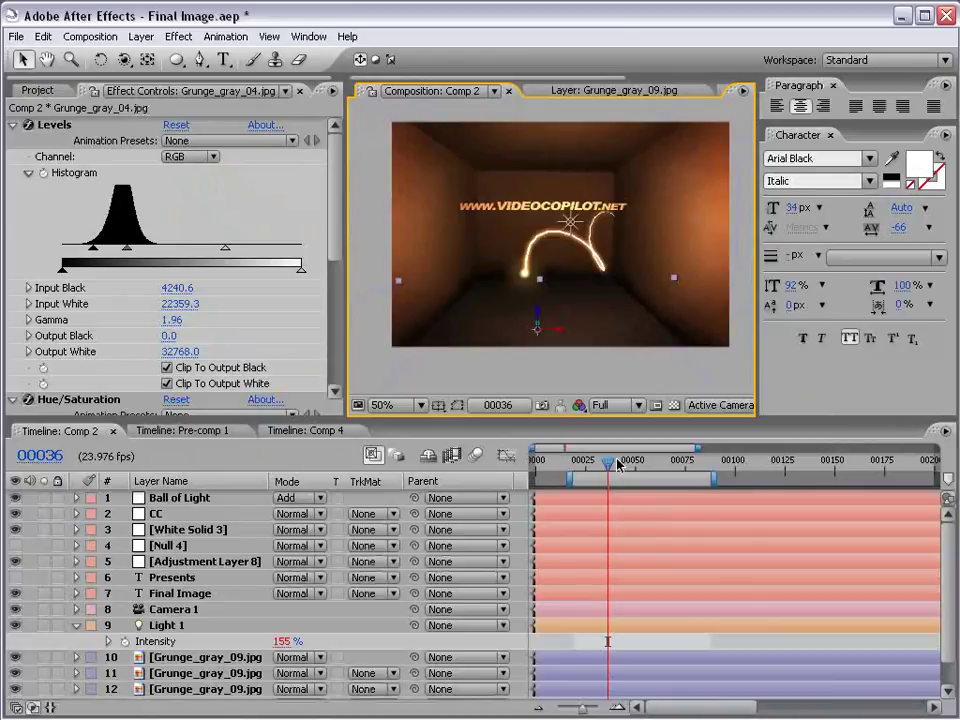